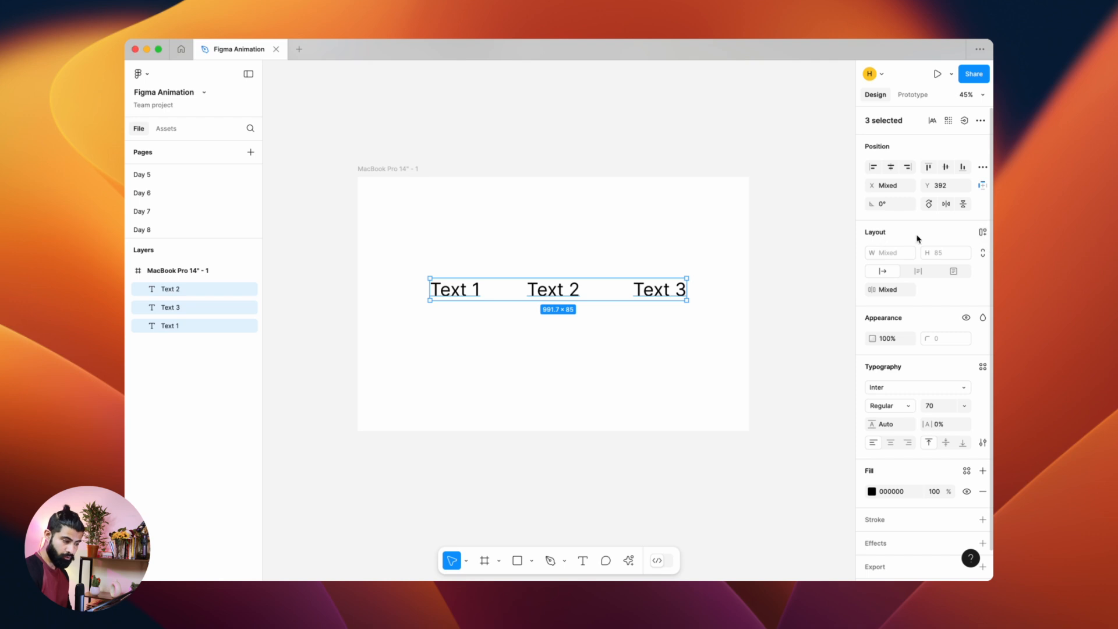
Step: Wrap the three selected text layers in an auto layout frame
left_click(982, 233)
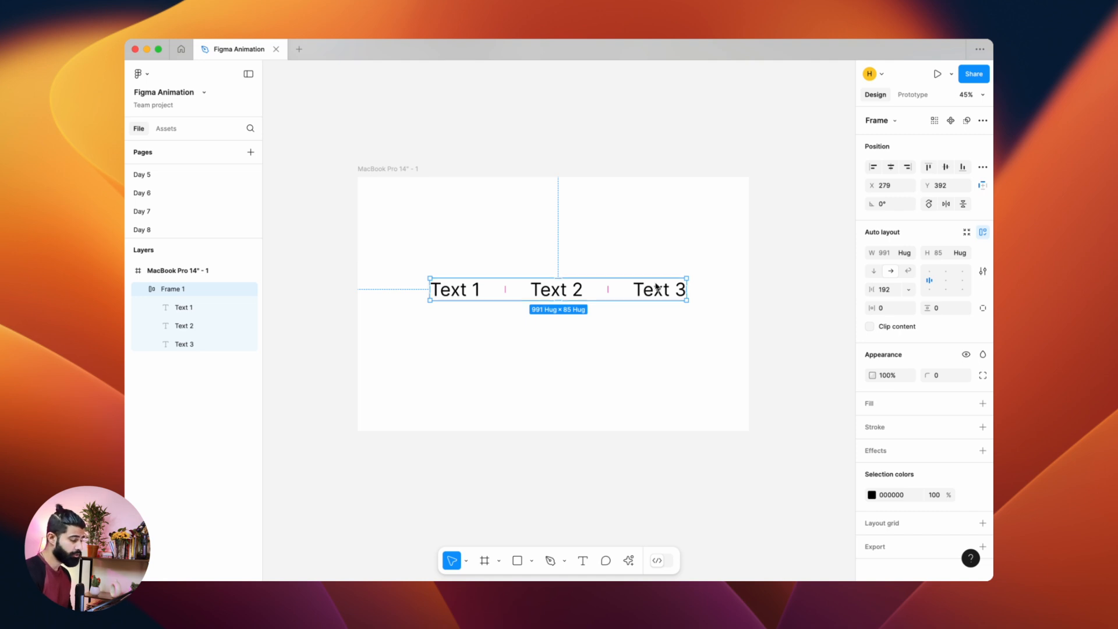
left_click(900, 254)
left_click(907, 254)
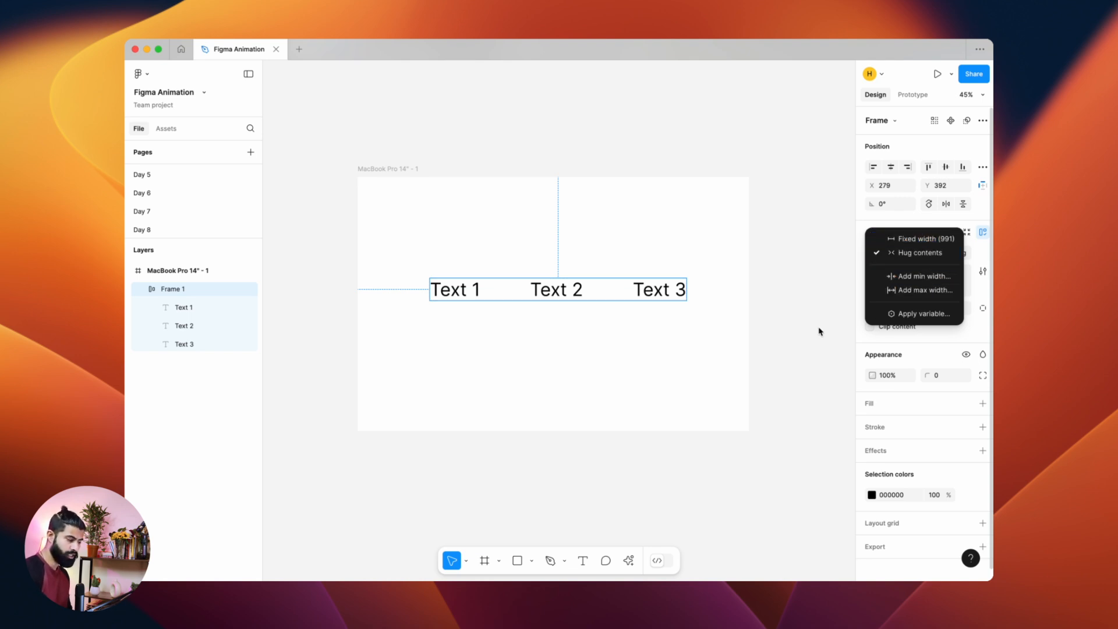
left_click(687, 358)
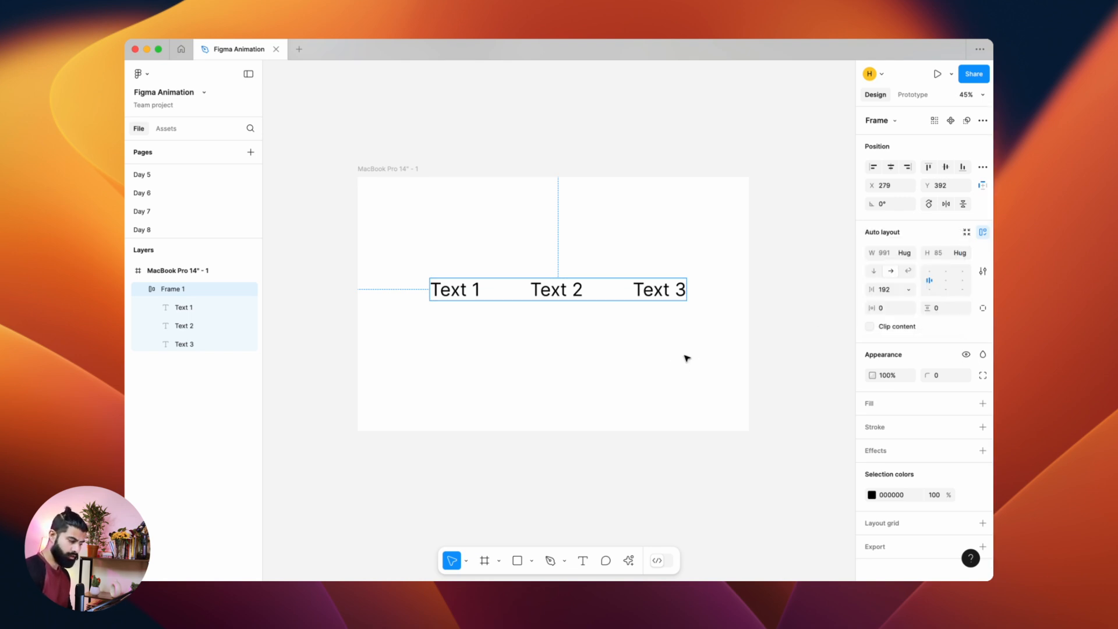
Step: Add a minimum width of 400 to the auto layout frame
left_click(904, 253)
left_click(924, 276)
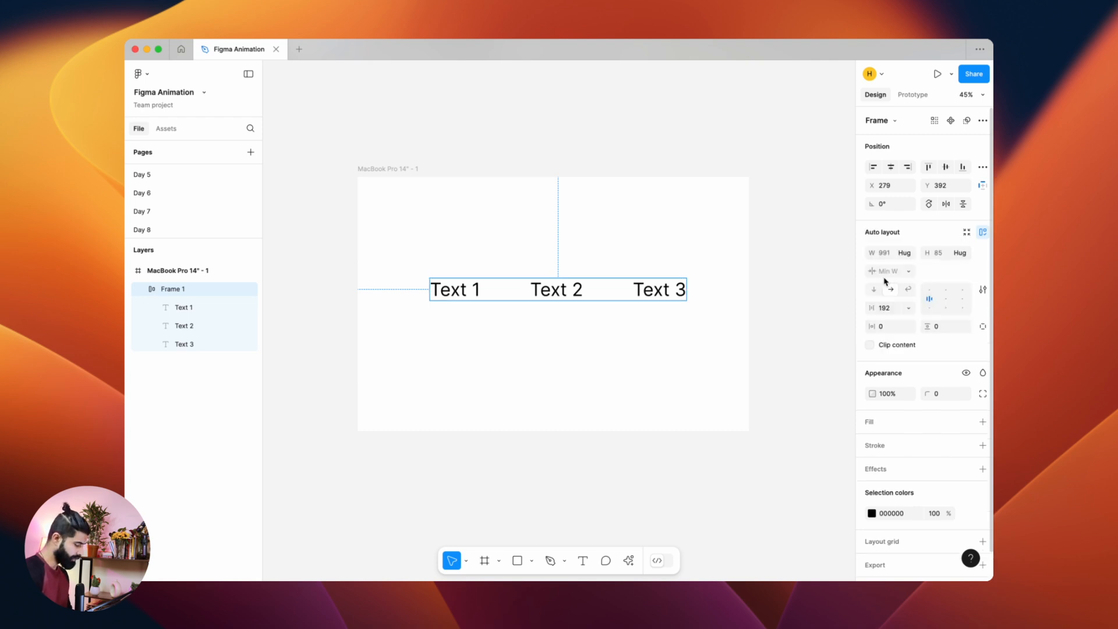
type("200")
key("Return")
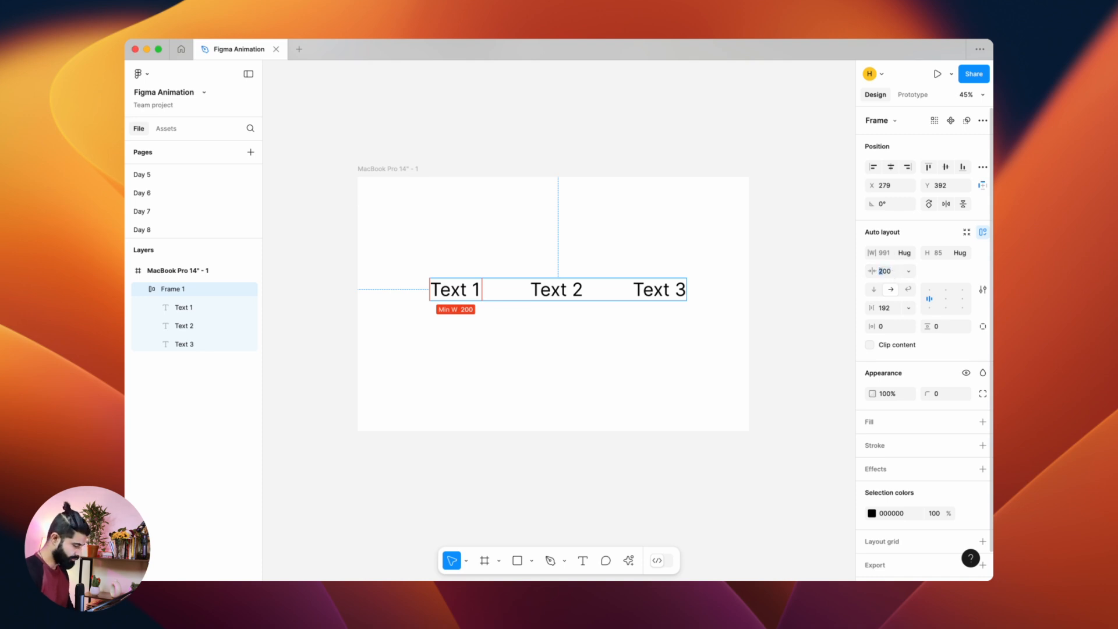
type("4")
key("Return")
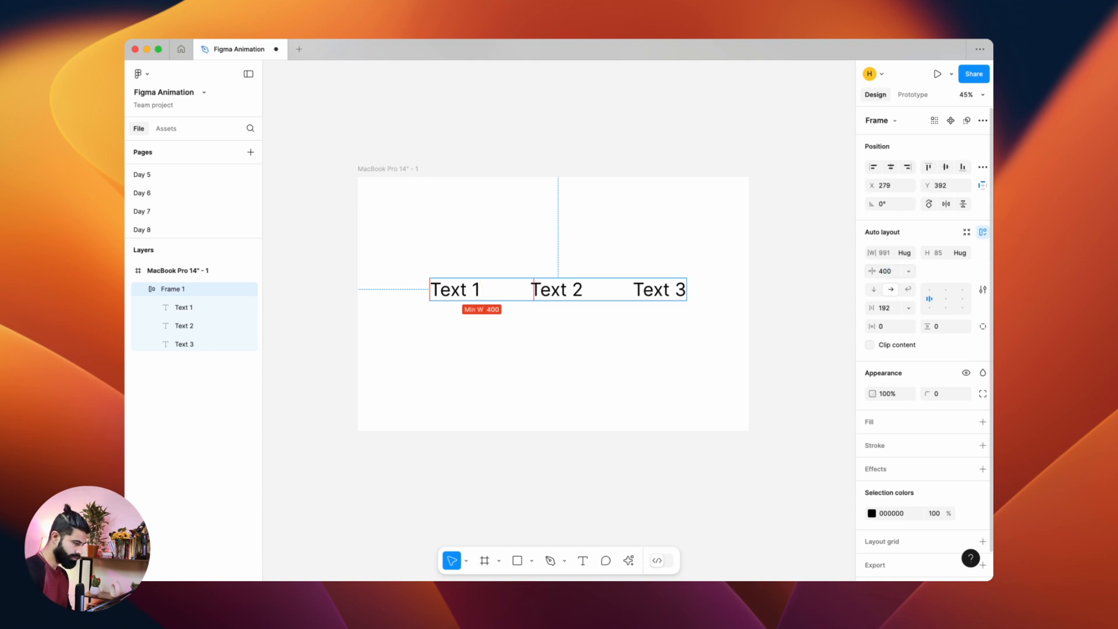
Step: Add a maximum width of 800 to the frame
left_click(904, 252)
left_click(924, 291)
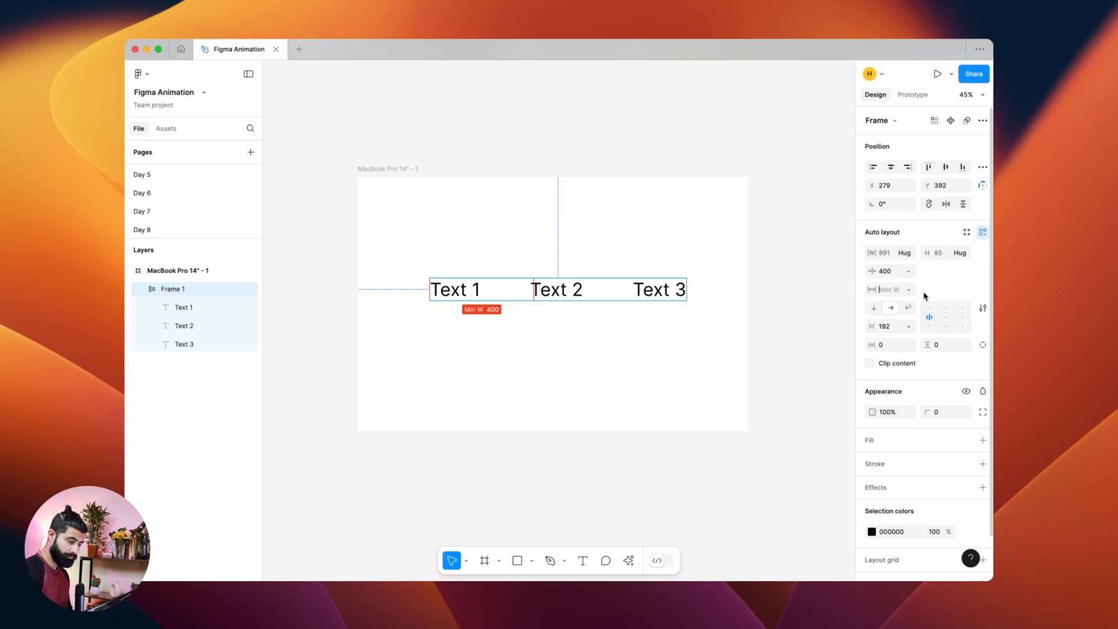
left_click(884, 271)
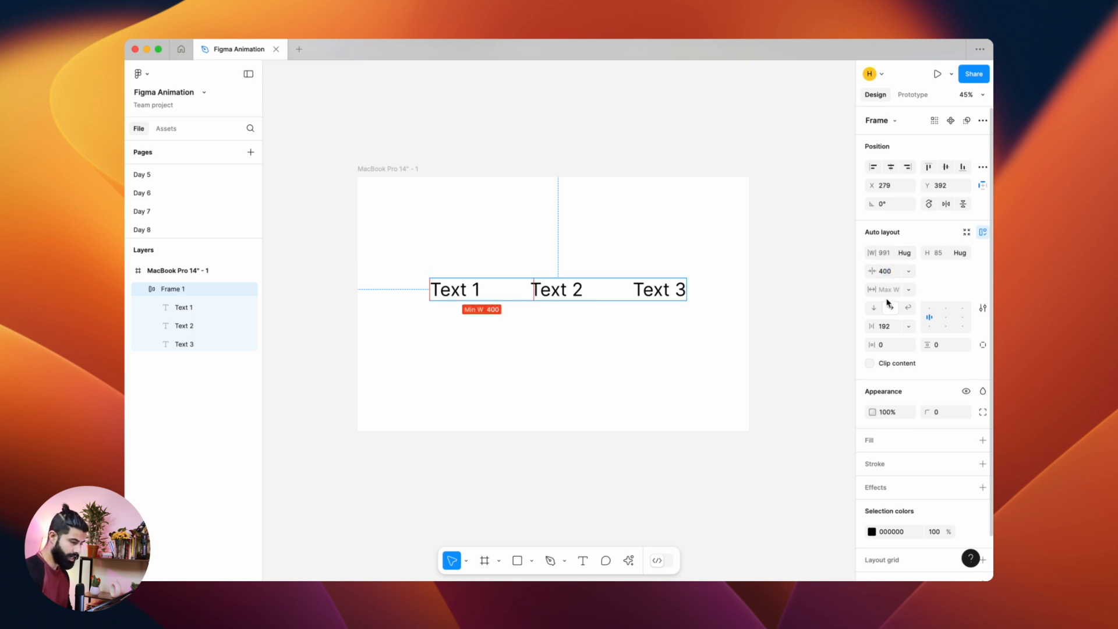
left_click(885, 291)
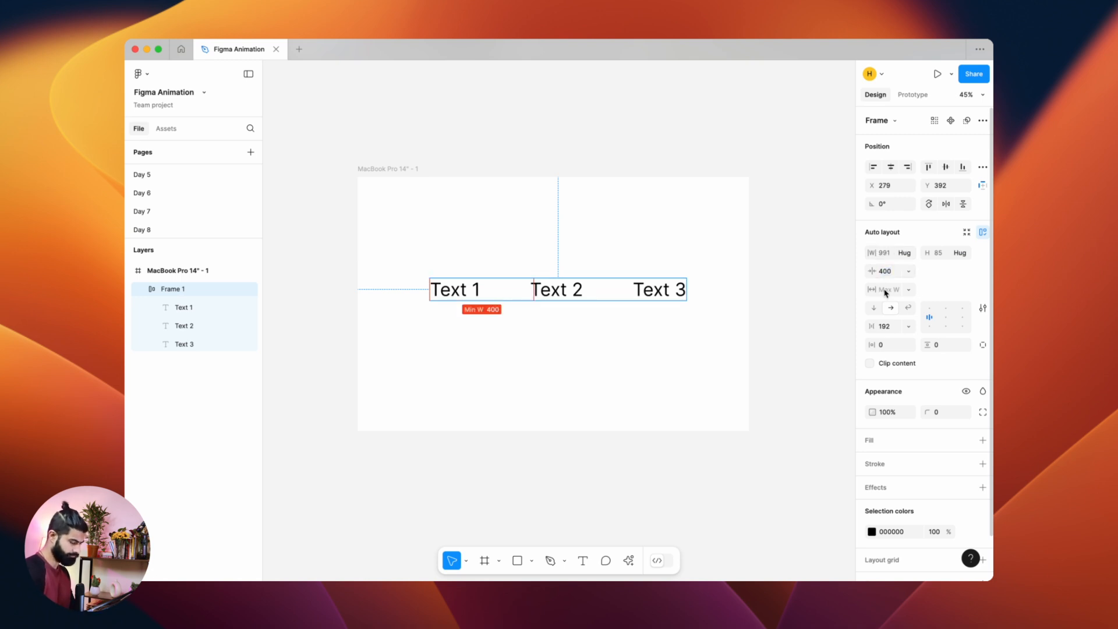
key("Return")
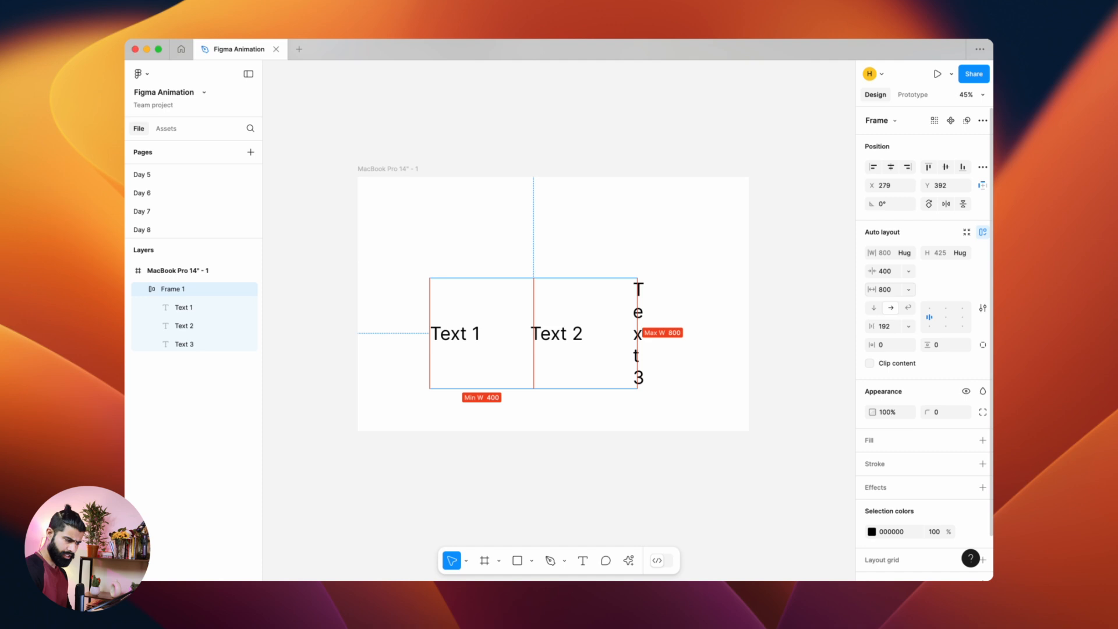
Step: Reselect the frame and switch its auto layout to wrap
left_click(791, 299)
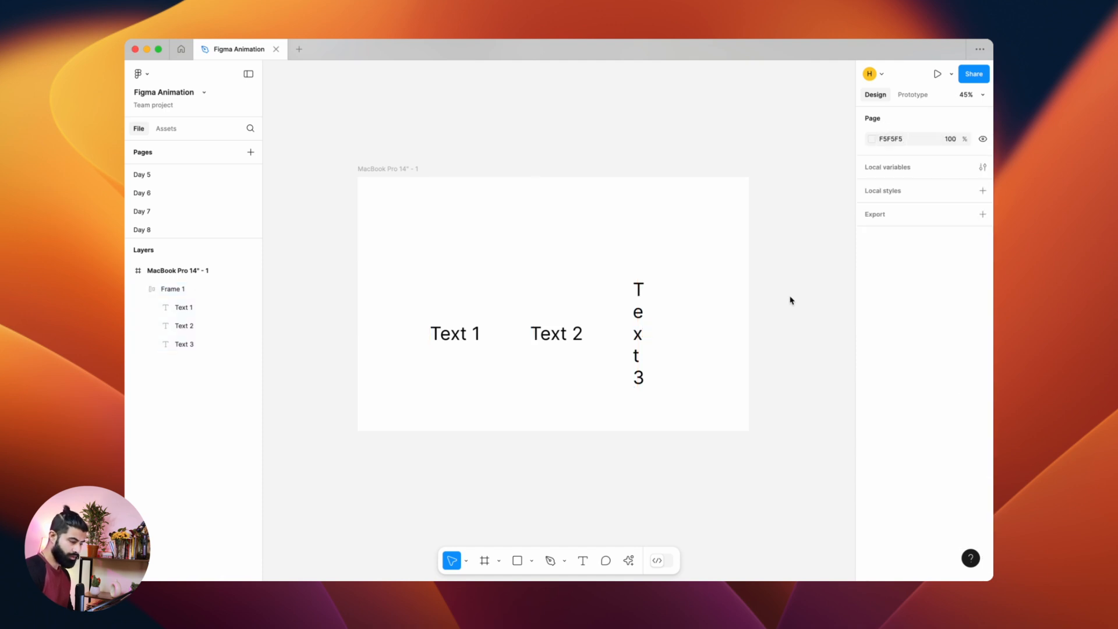
left_click(593, 319)
left_click(907, 271)
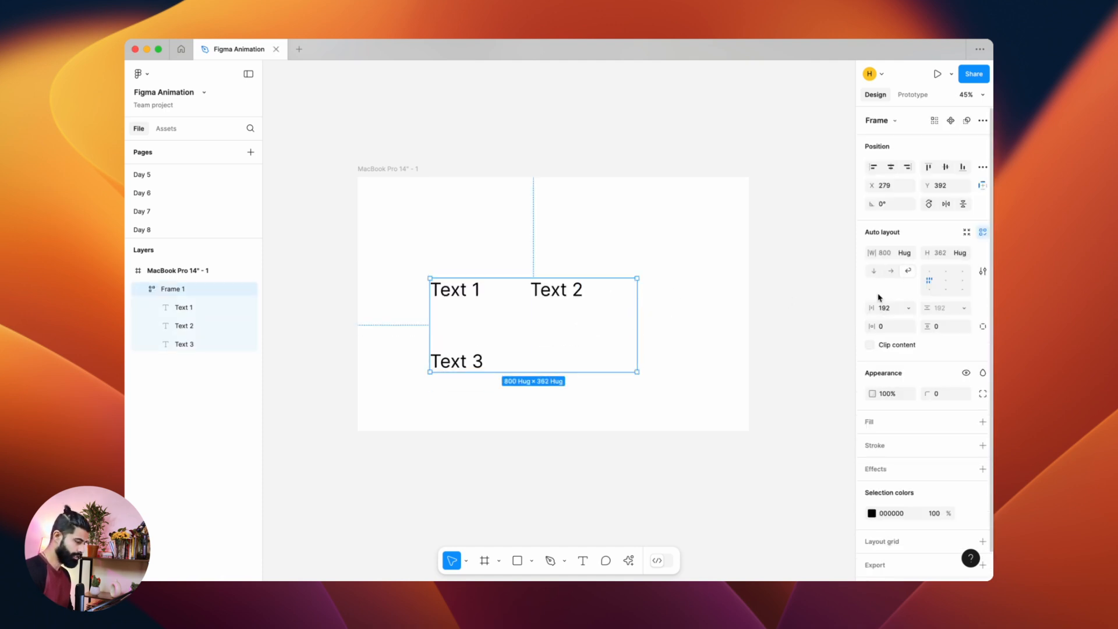
Step: Move the frame toward the top left of the canvas and test resizing its width narrower and wider
left_click_drag(551, 289, 516, 228)
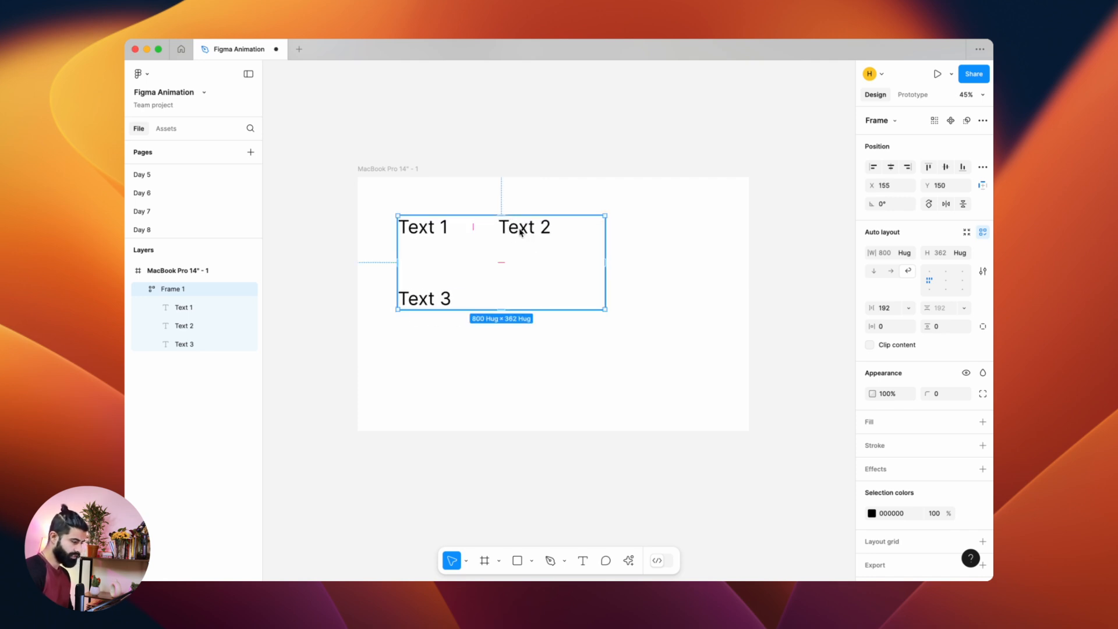
left_click_drag(604, 265, 501, 284)
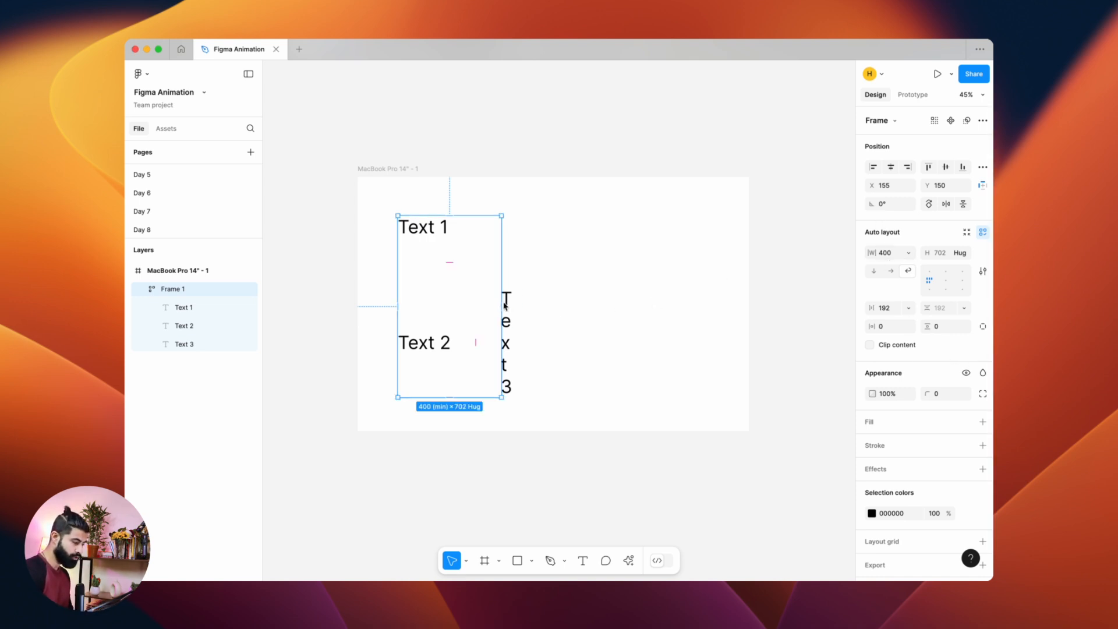
left_click_drag(504, 303, 683, 307)
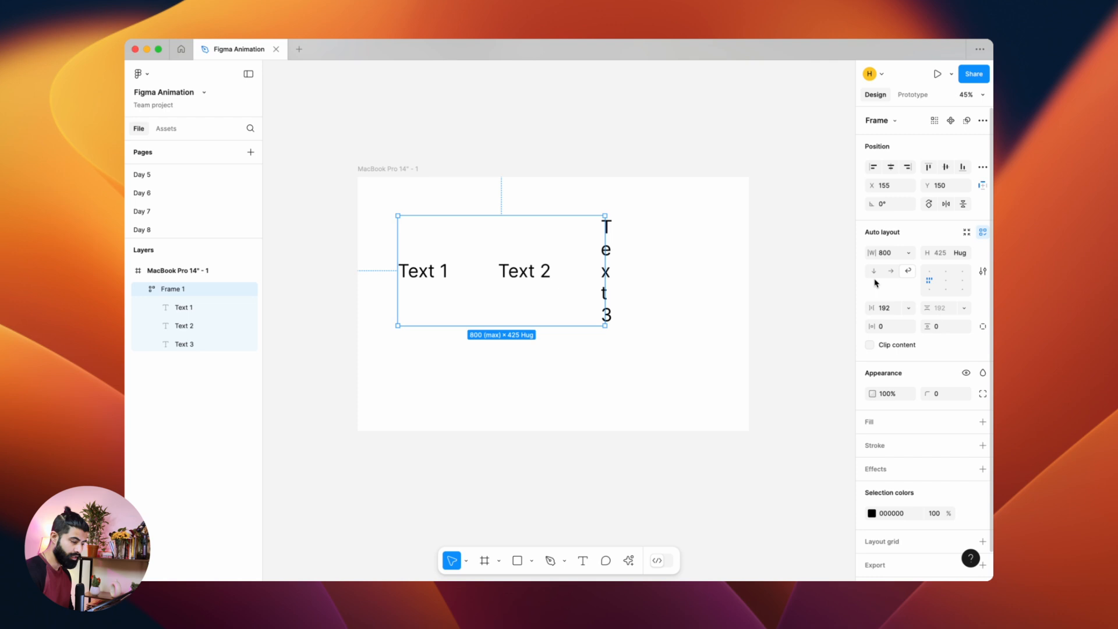
Step: Remove the frame's minimum and maximum width limits
left_click(908, 253)
left_click(918, 290)
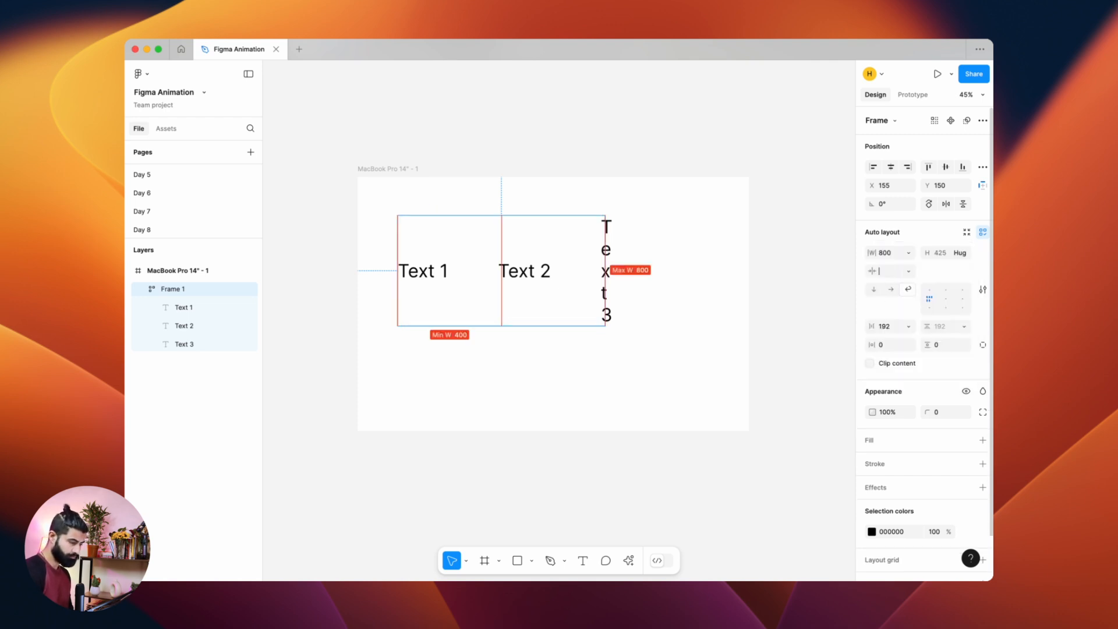
left_click(908, 271)
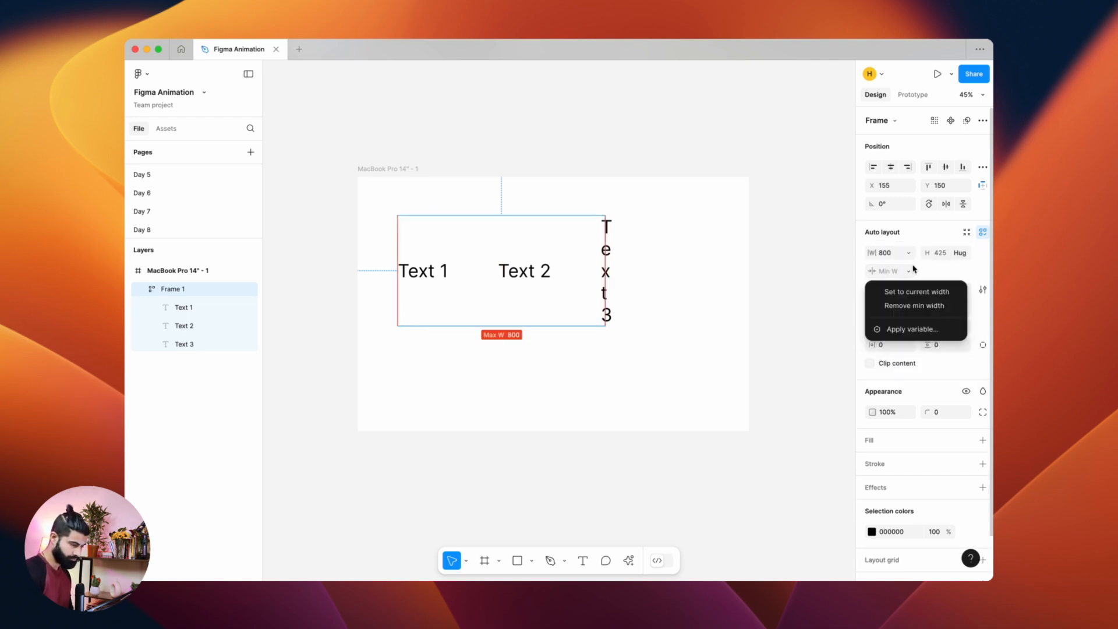
left_click(914, 305)
left_click(908, 254)
left_click(917, 303)
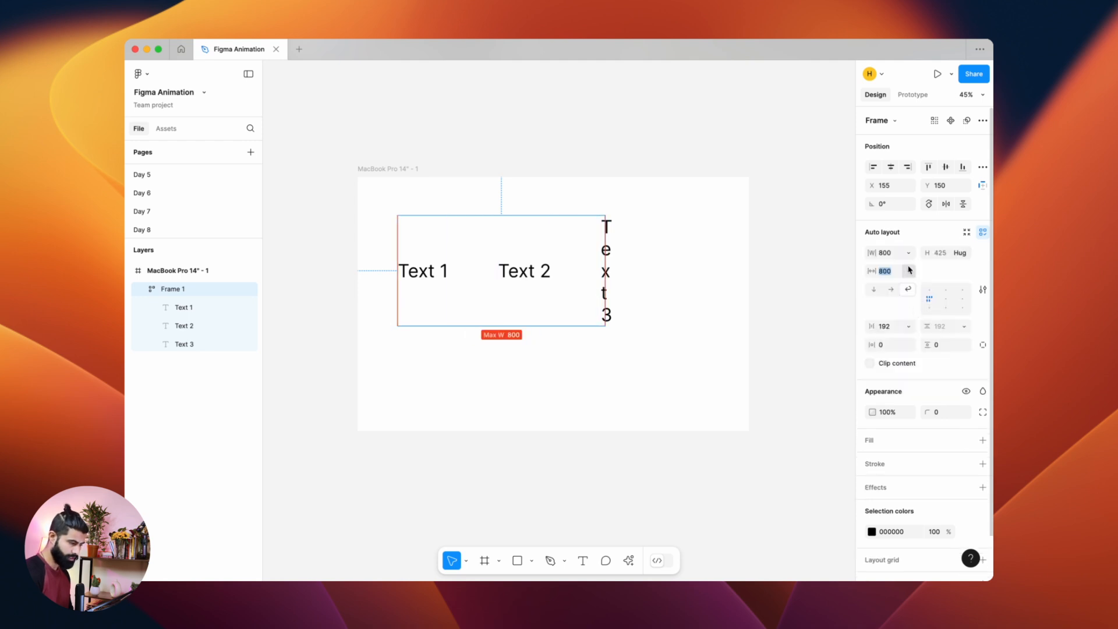
left_click(908, 271)
left_click(915, 294)
left_click(890, 254)
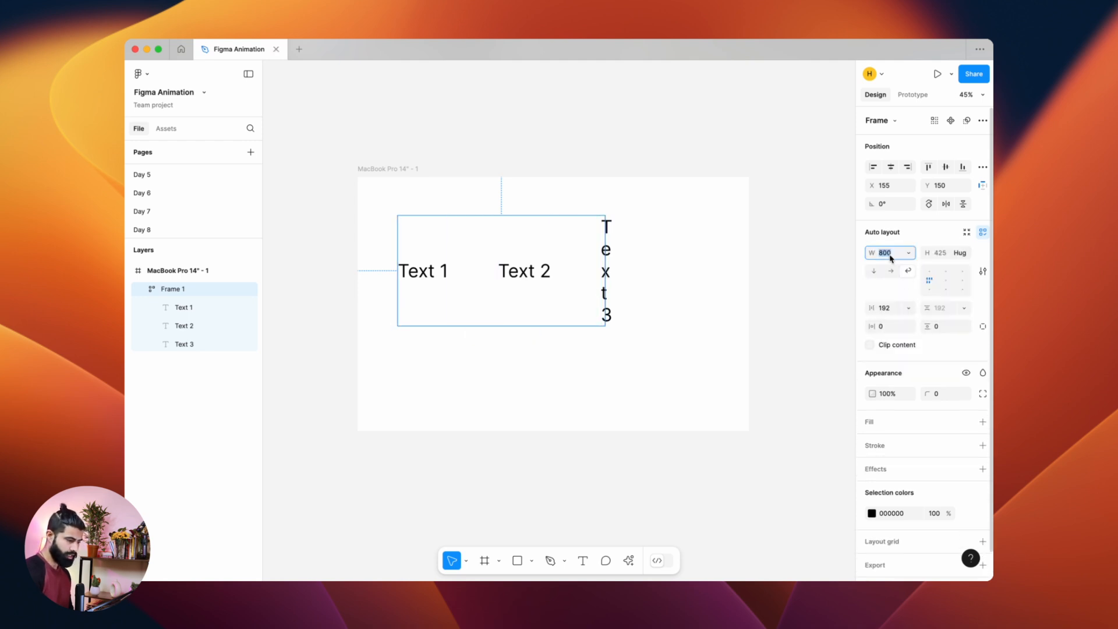
Step: Resize the frame's width to about 338 by its right edge
left_click(617, 242)
left_click(598, 250)
left_click_drag(607, 265, 486, 294)
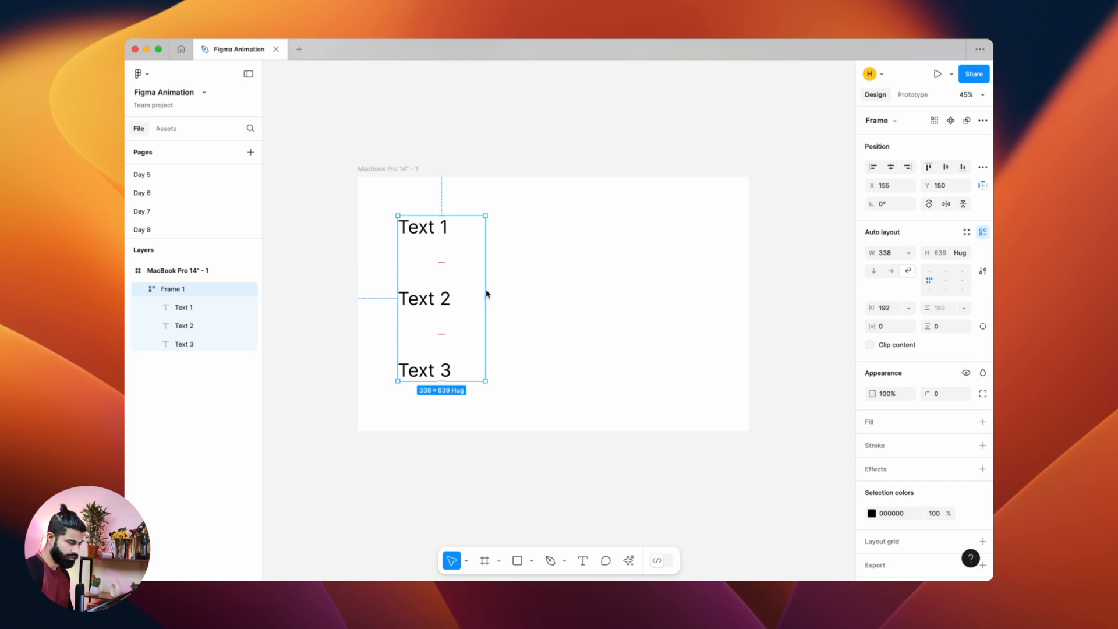
Step: Switch the frame back to a horizontal layout and set its width to hug contents
left_click(890, 272)
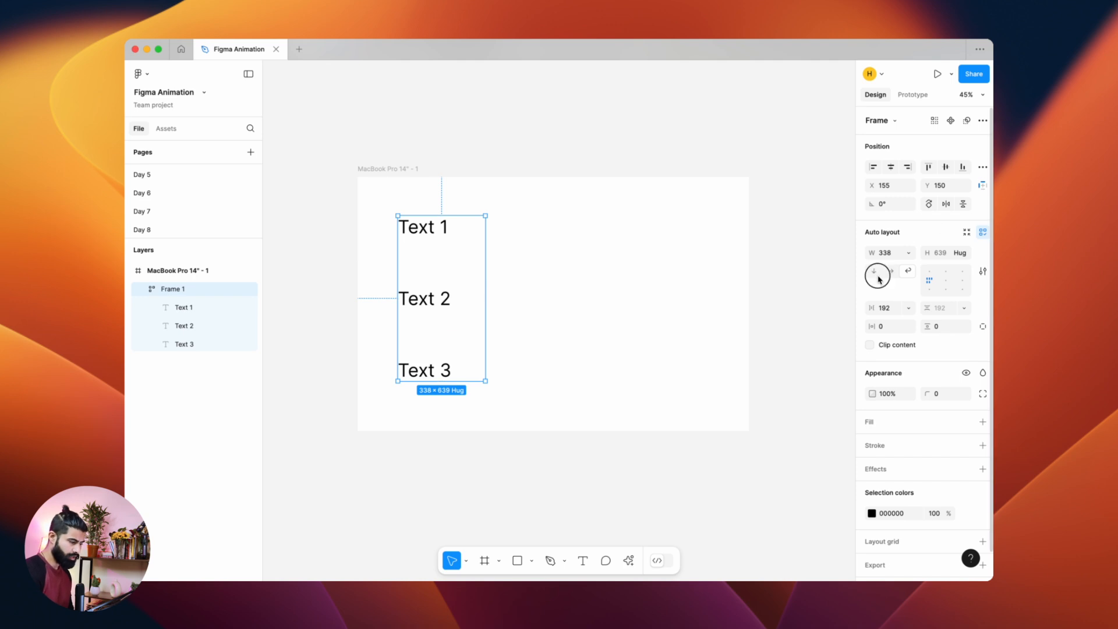
left_click(900, 253)
left_click(911, 253)
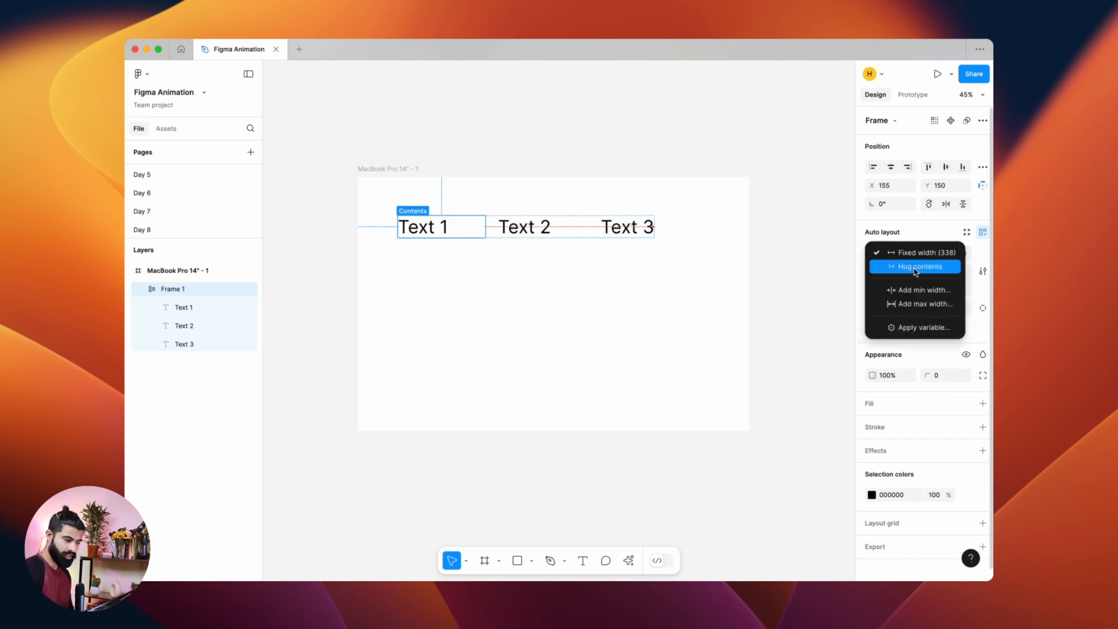
left_click(915, 269)
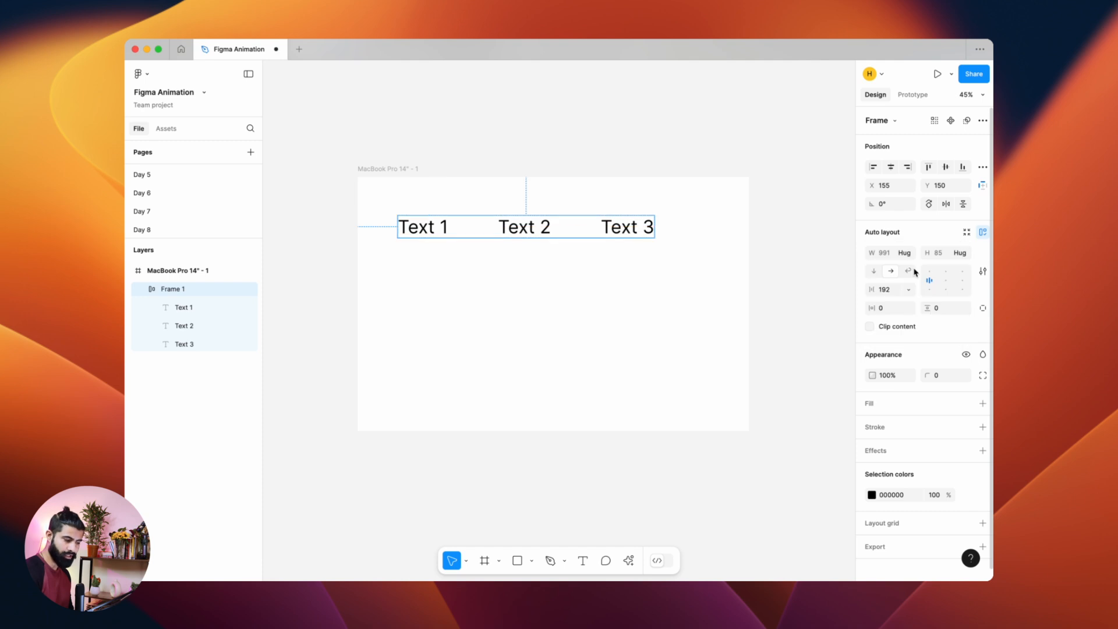
Step: Set the frame to a fixed width and narrow it to about 552
mouse_move(452, 221)
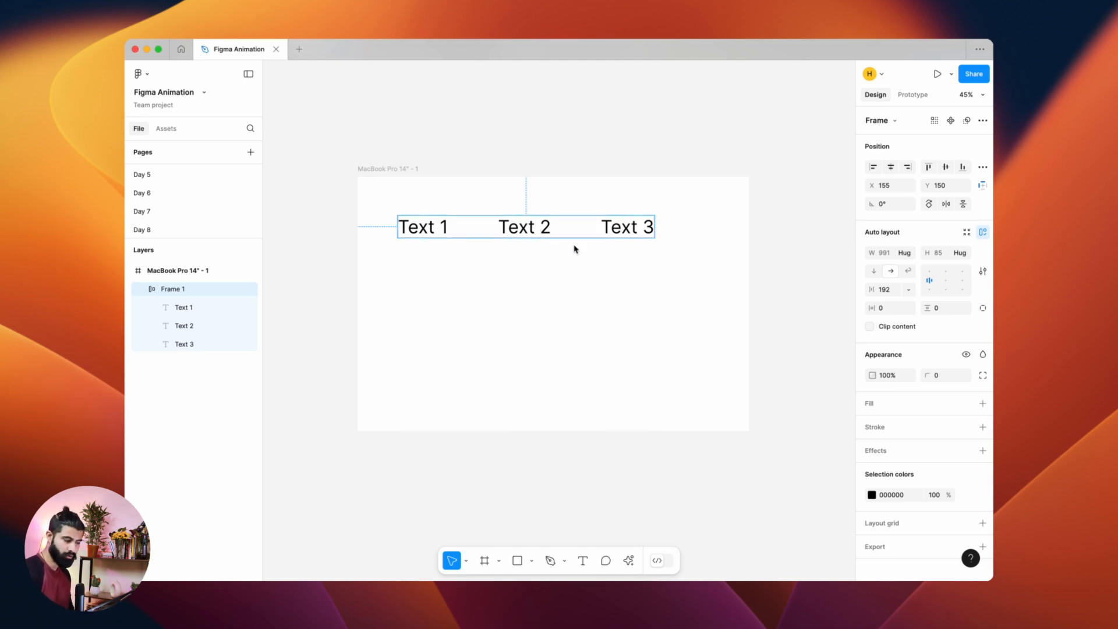
left_click(908, 254)
left_click(911, 241)
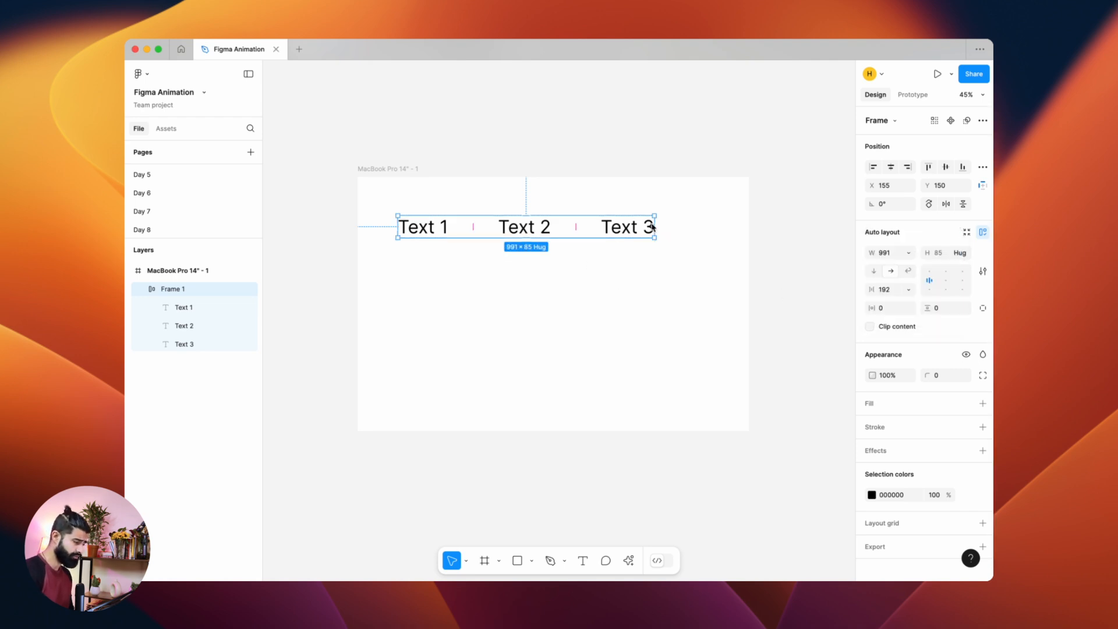
left_click_drag(653, 226, 542, 228)
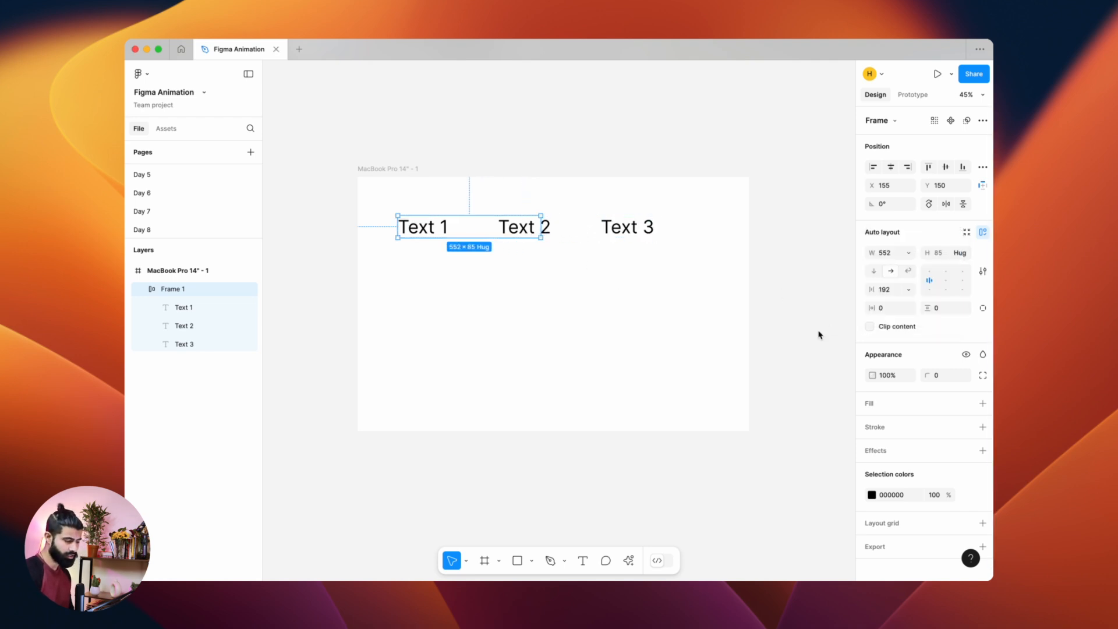
Step: Turn clip content on and off again for the frame
left_click(884, 329)
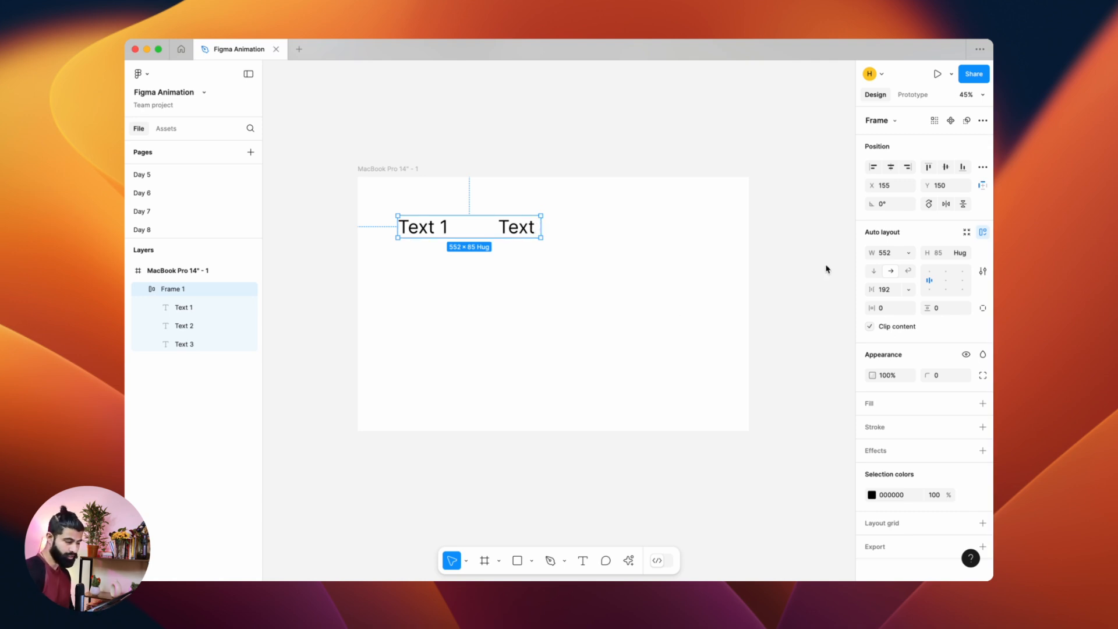
left_click(900, 329)
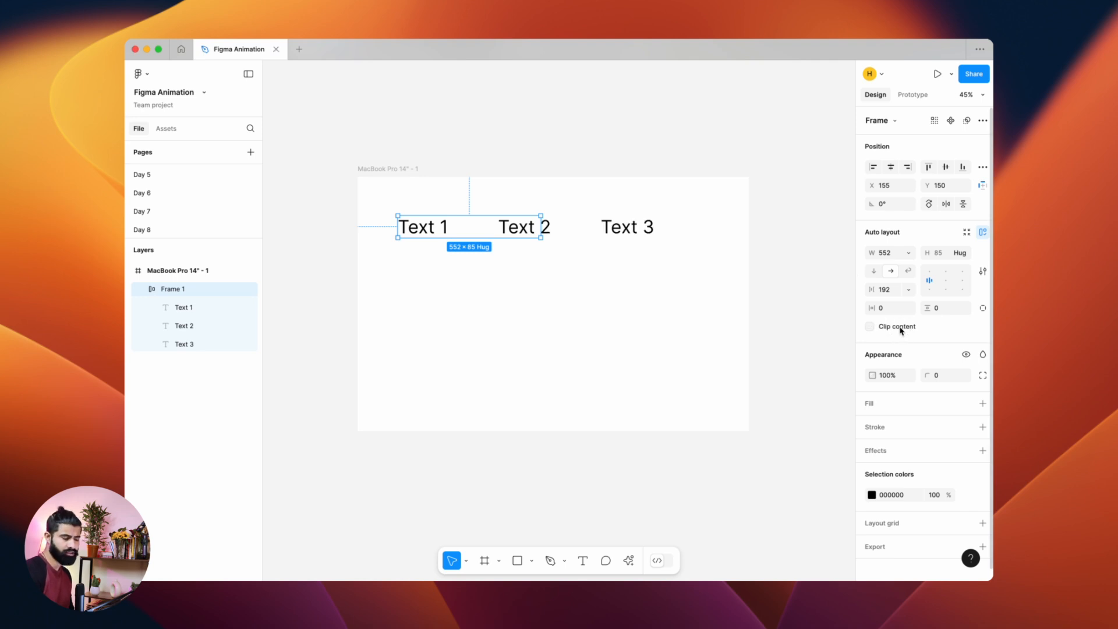
Step: Center the frame horizontally and vertically within the canvas frame
left_click(891, 168)
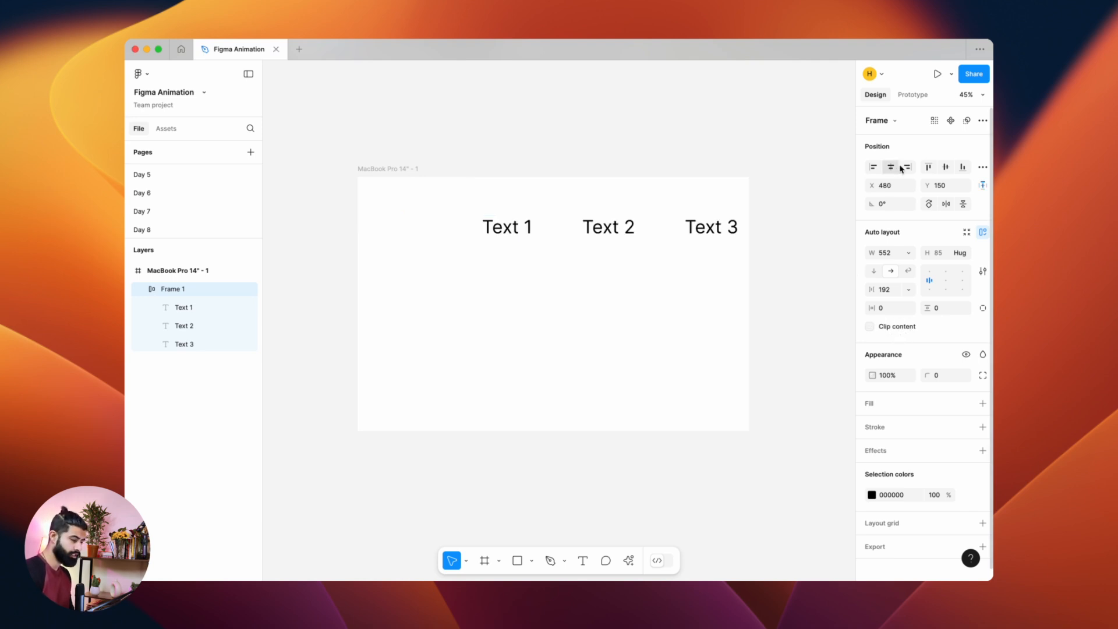
left_click(945, 167)
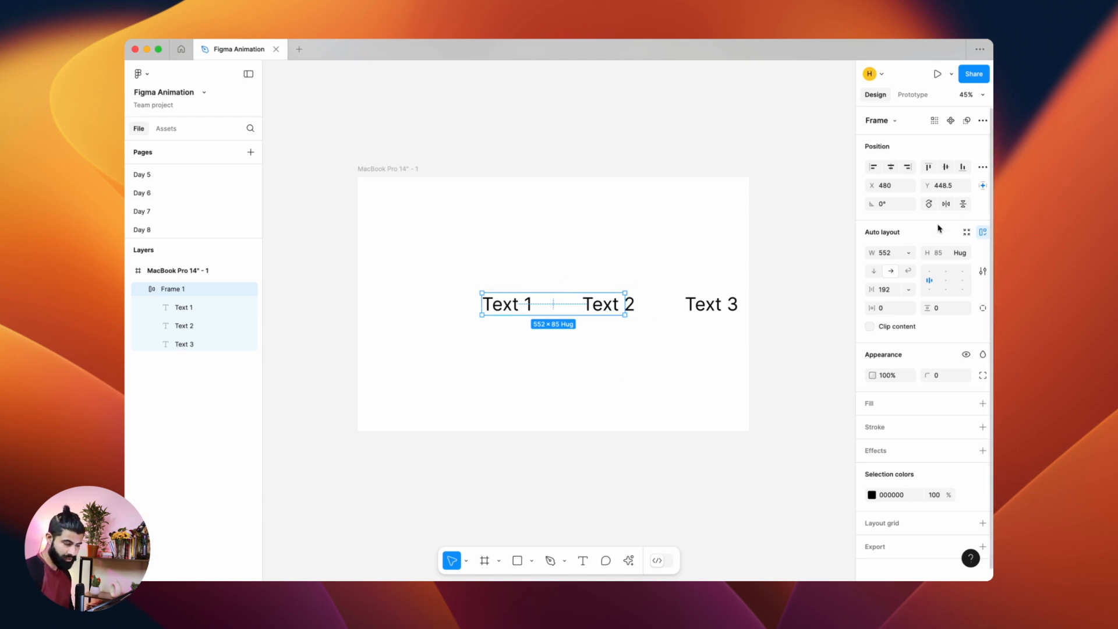
Step: Set the frame's width back to hug contents
left_click(908, 252)
left_click(919, 266)
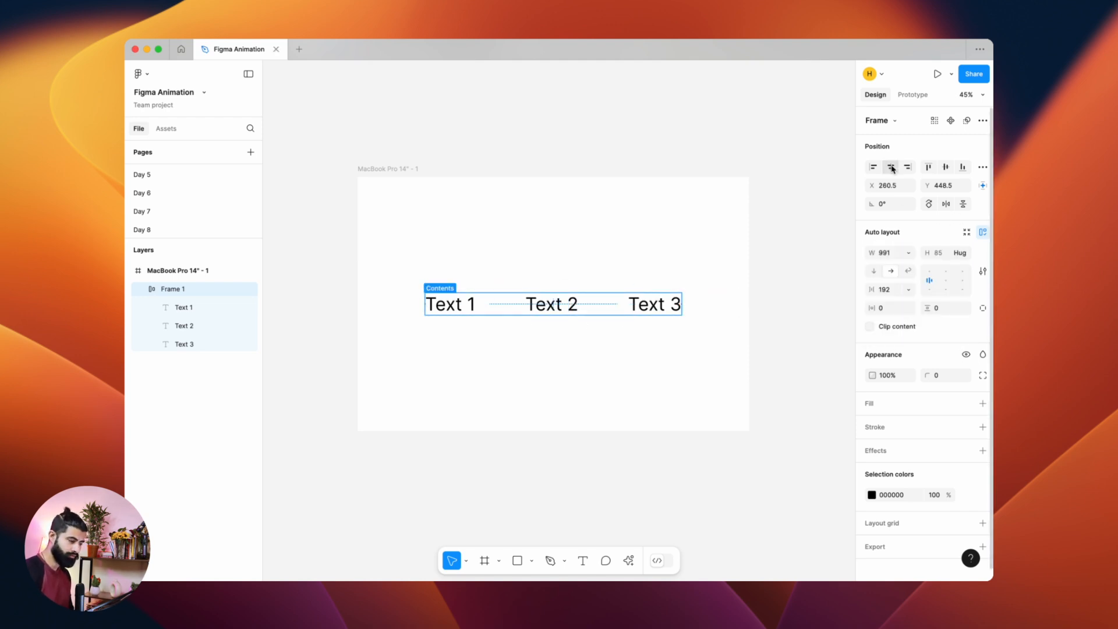
left_click(959, 253)
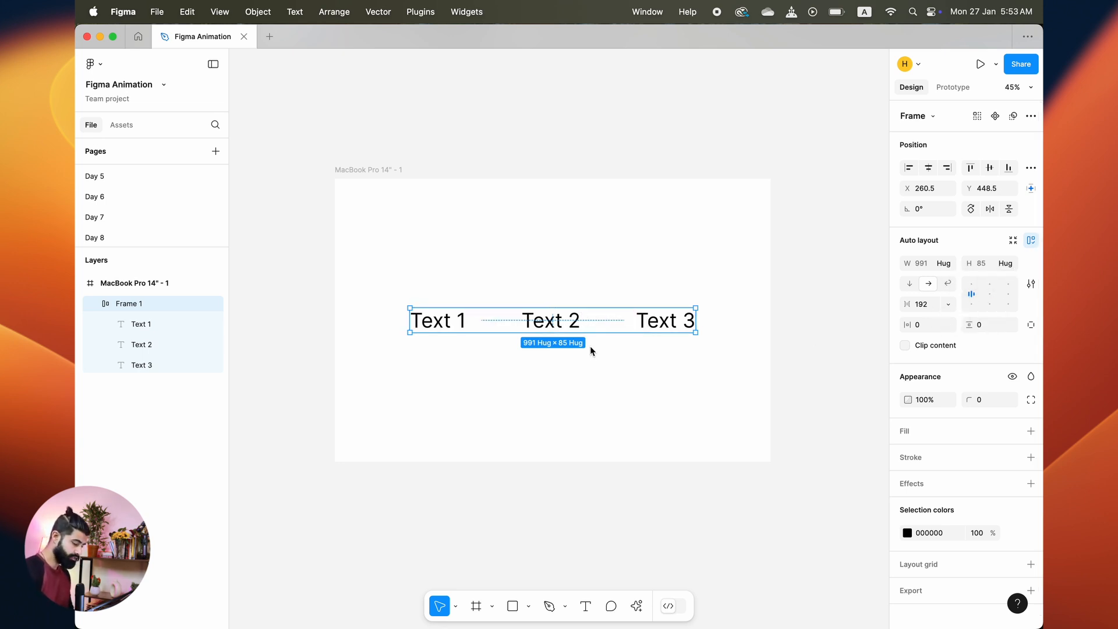
Step: Remove the auto layout frame, leaving the three separate text layers
key("shift+super+g")
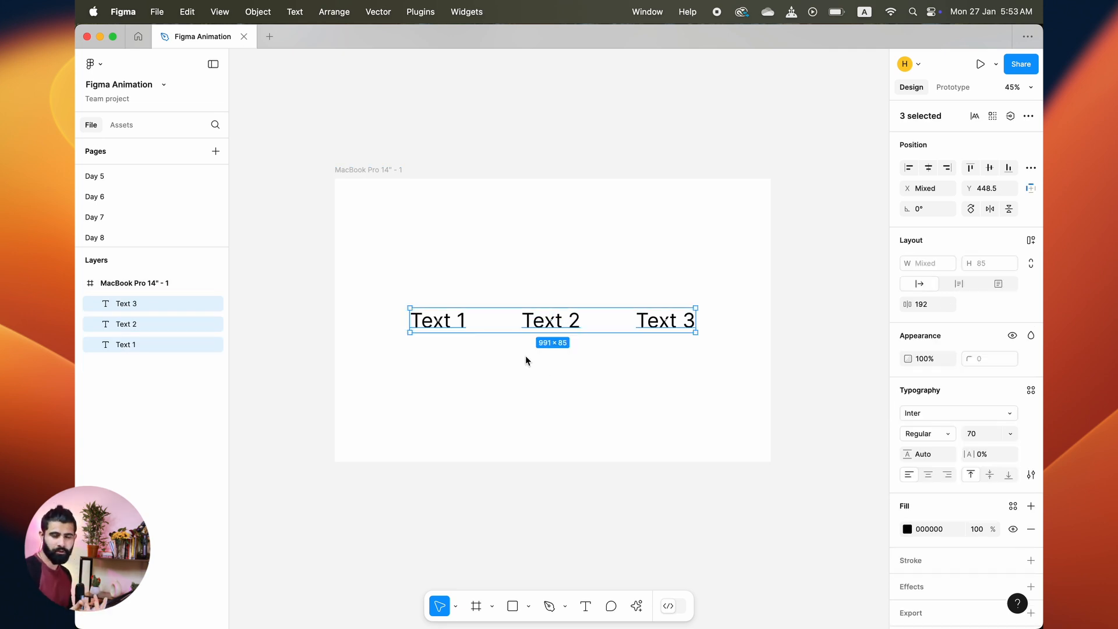
left_click(612, 379)
Step: Add the lines "lorem" and "ipsum" below Text 2 in the same text layer
left_click_drag(551, 319, 551, 349)
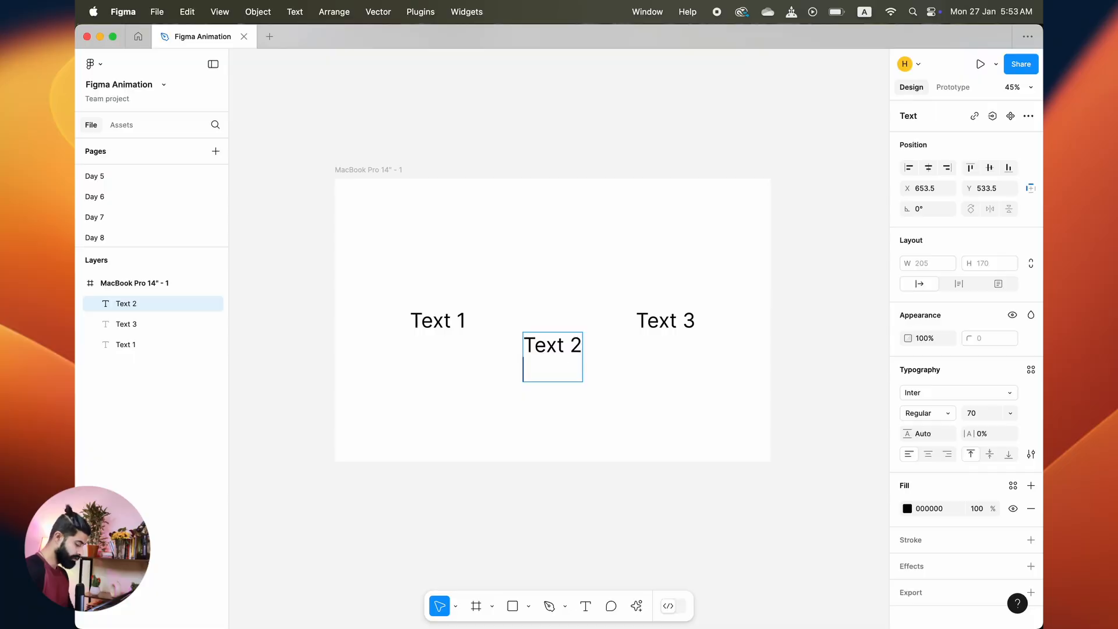
type("lorem")
key("Return")
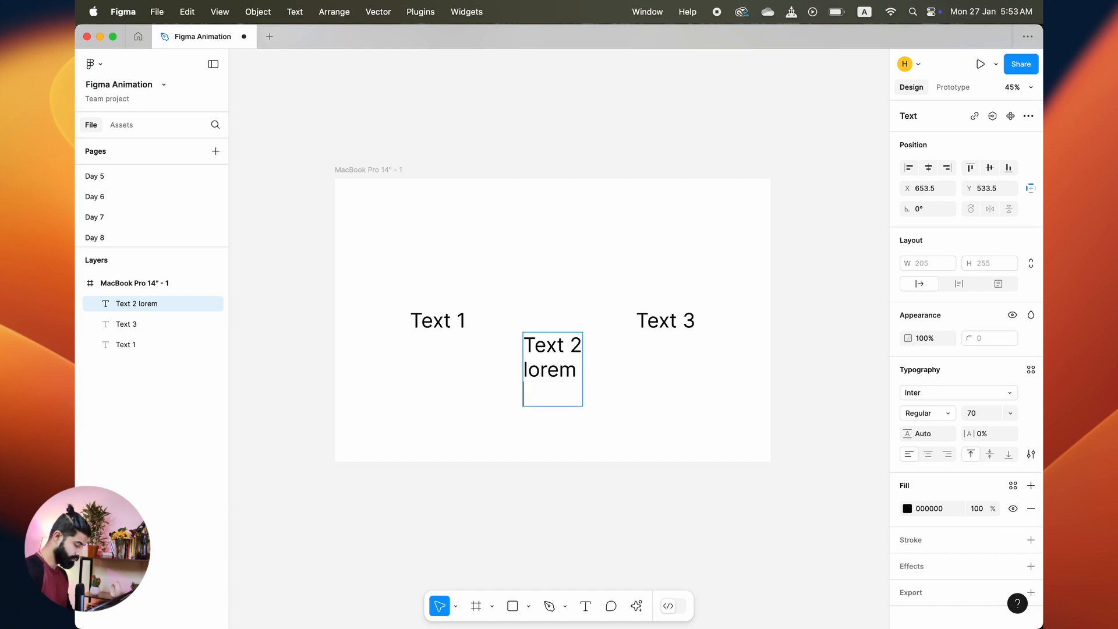
type("ipsum")
key("Return")
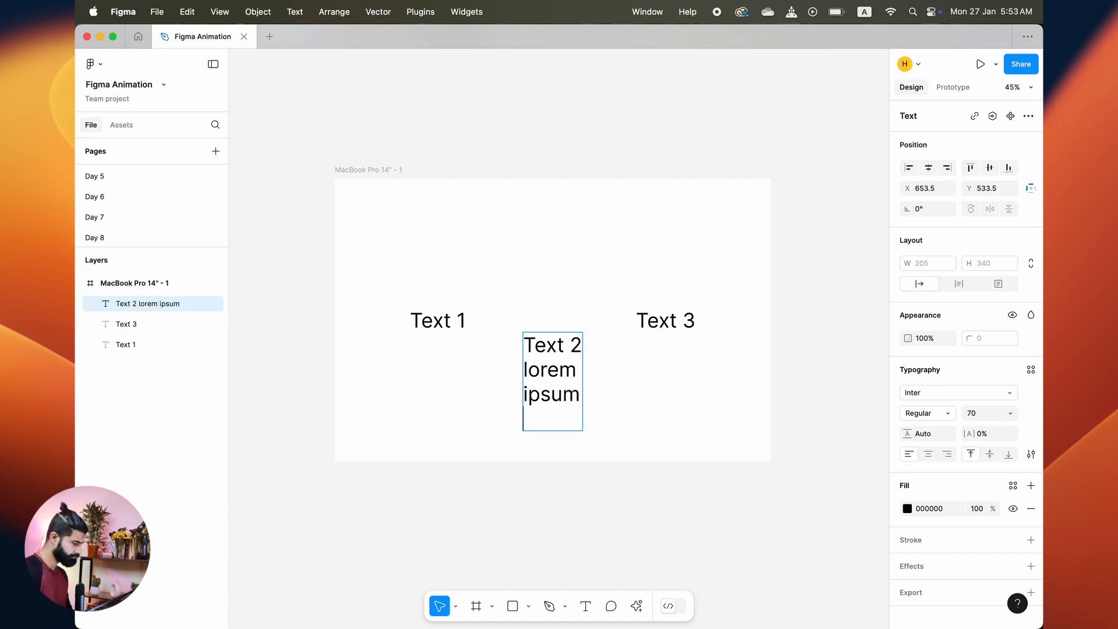
Step: Select all three text layers and wrap them in an auto layout frame
key("Escape")
left_click_drag(666, 369, 304, 254)
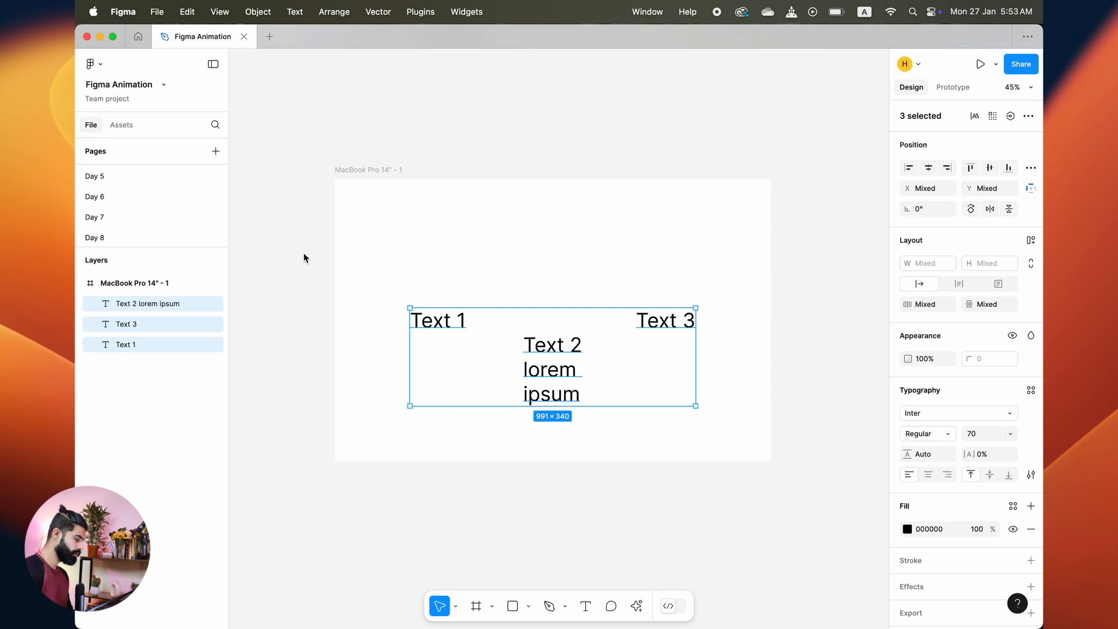
left_click(1030, 243)
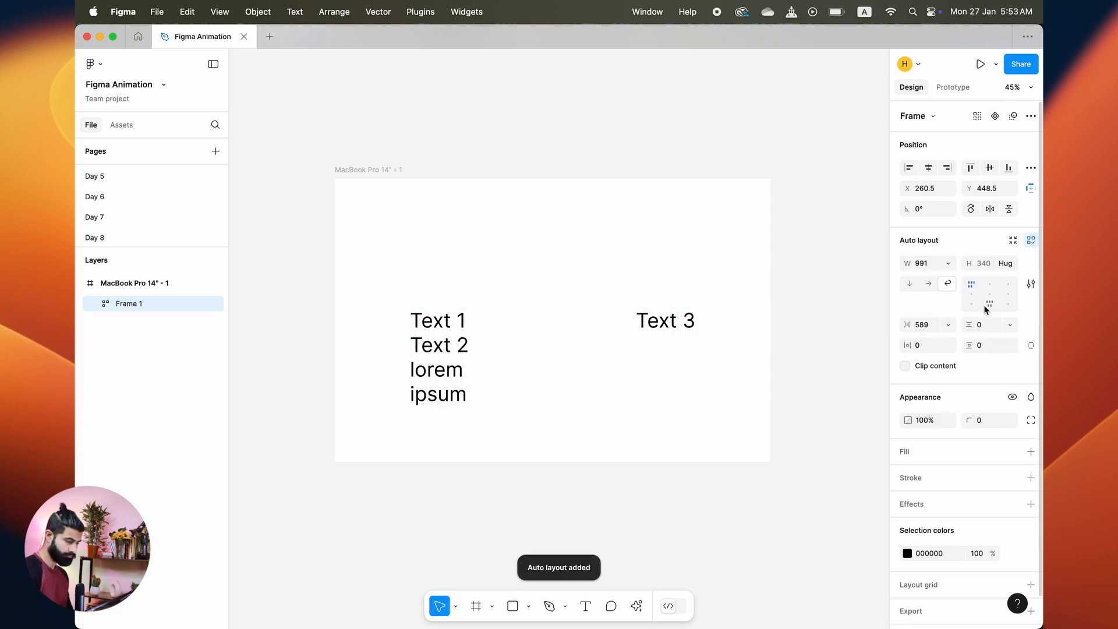
Step: Switch the frame to vertical direction and set the gap between items to 20
left_click(929, 284)
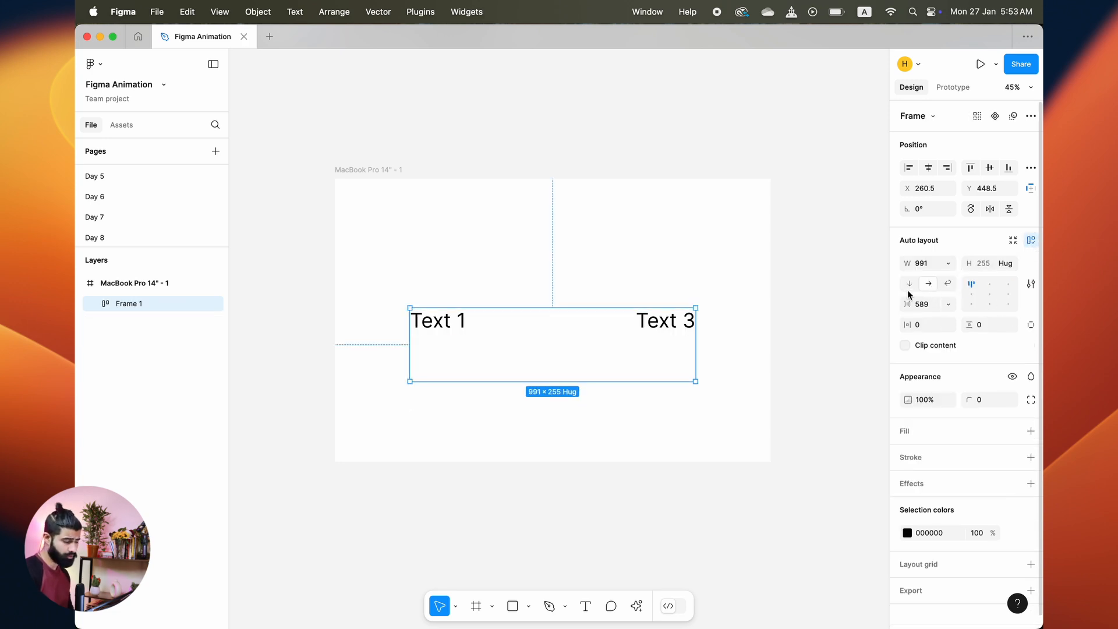
left_click(911, 288)
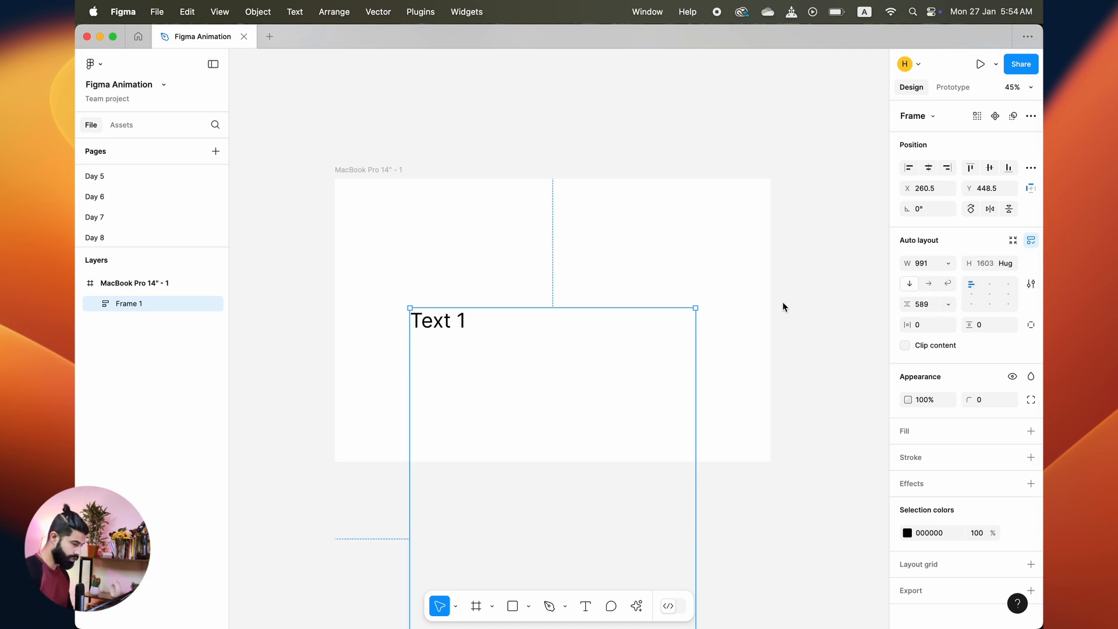
mouse_move(553, 417)
left_click_drag(553, 418, 545, 342)
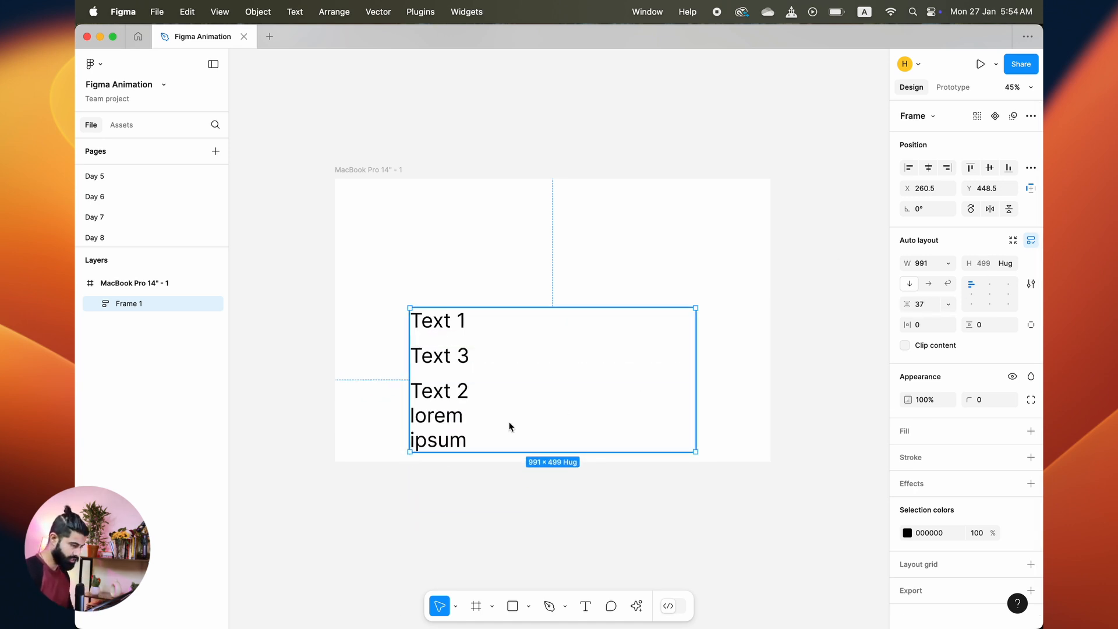
mouse_move(554, 337)
left_mouse_down()
mouse_move(553, 359)
mouse_move(560, 343)
left_mouse_up()
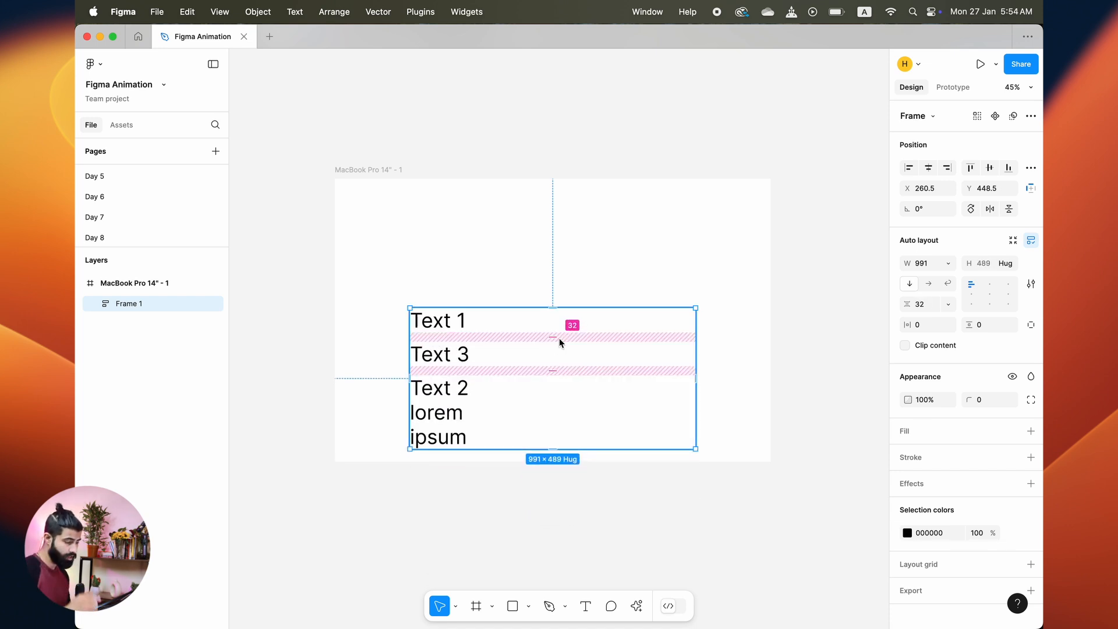
left_click(924, 303)
type("20")
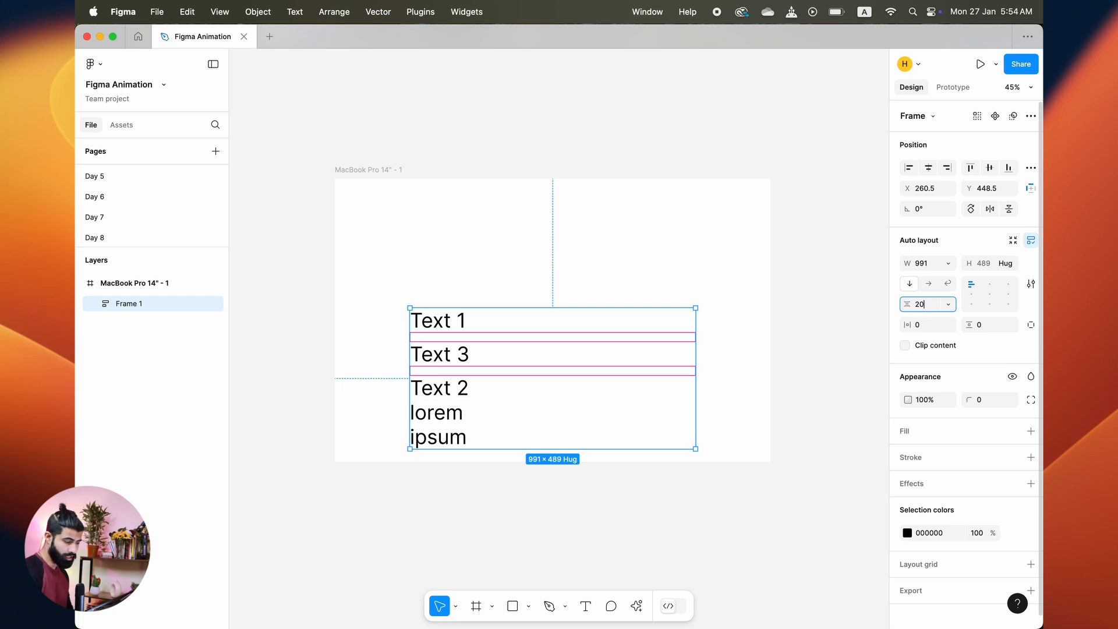
key("Return")
Step: Move the auto layout frame upward to about Y 259 within the canvas frame
left_click(949, 304)
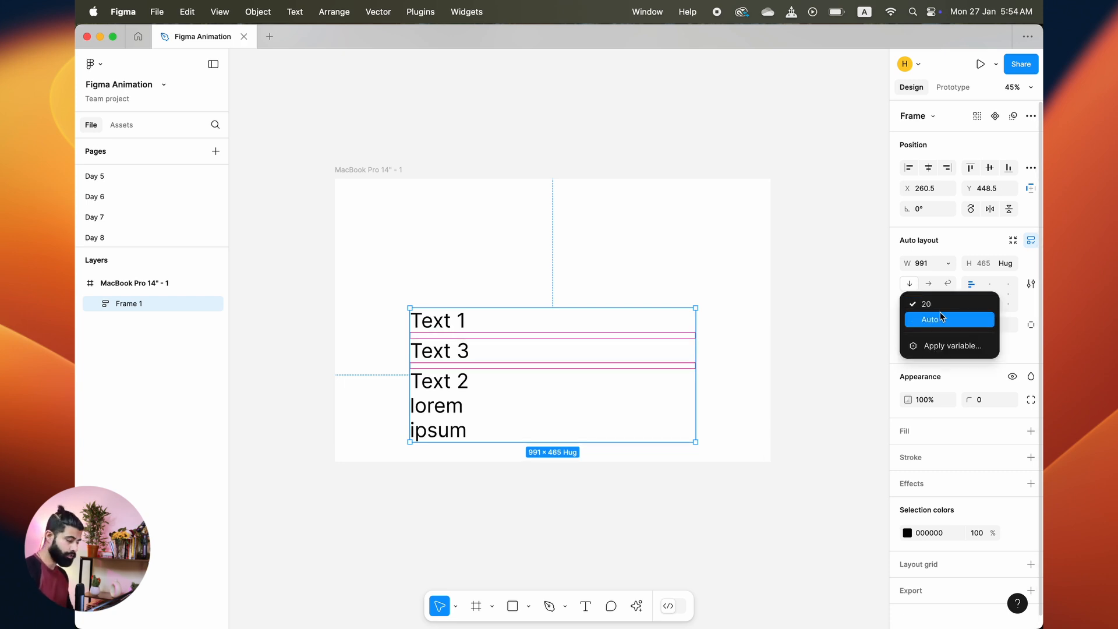
left_click(739, 307)
left_click(574, 252)
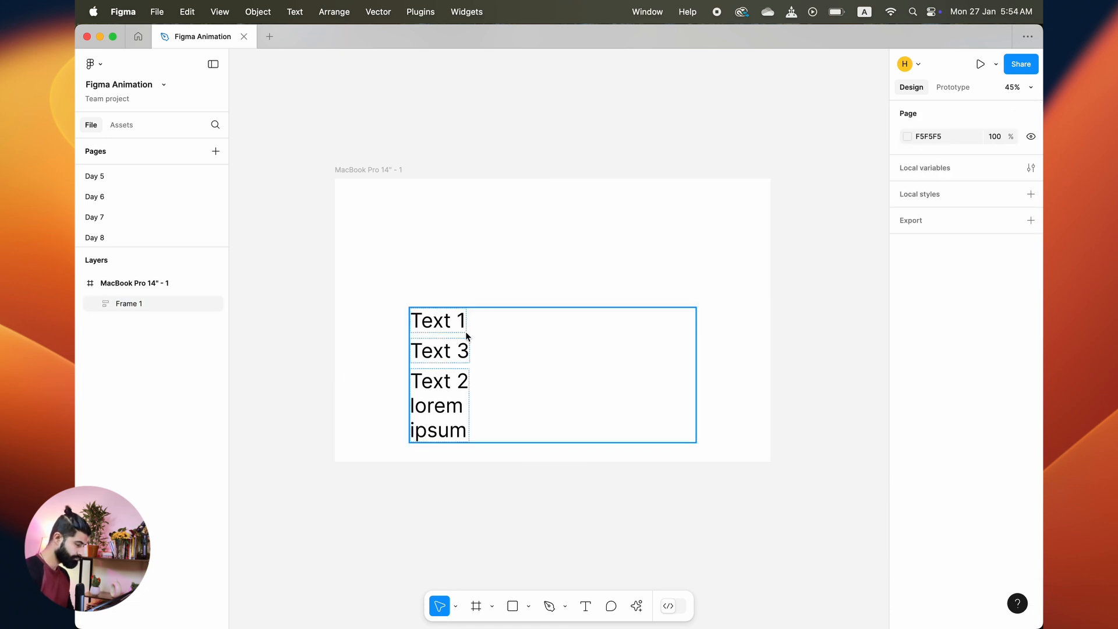
left_click_drag(466, 336, 460, 283)
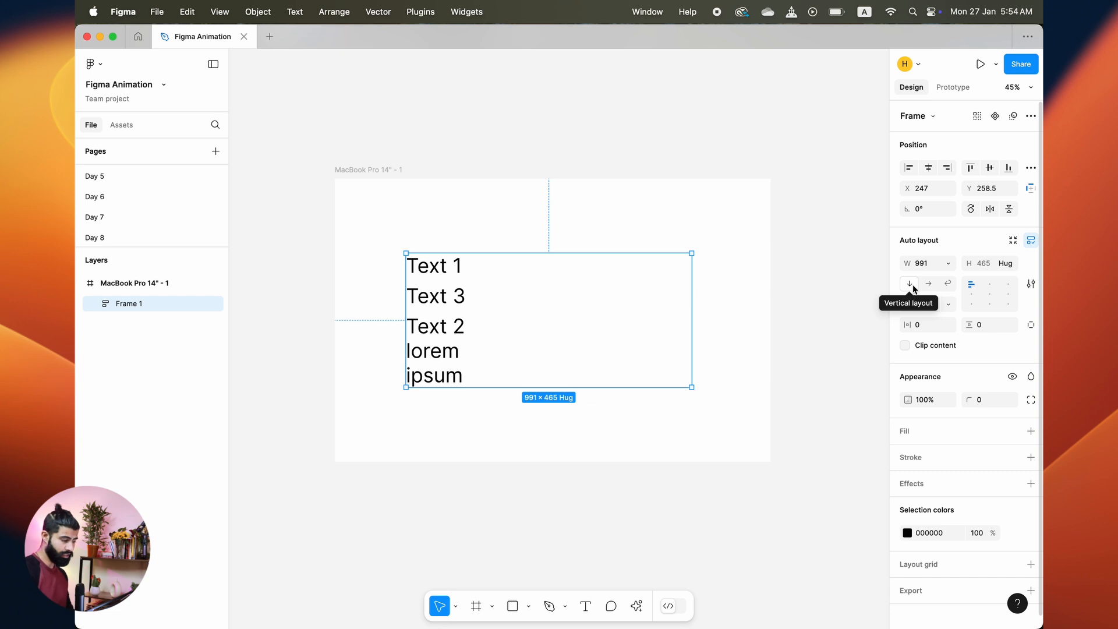
Step: Switch the frame to horizontal wrap layout and narrow its width to about 642
left_click(927, 284)
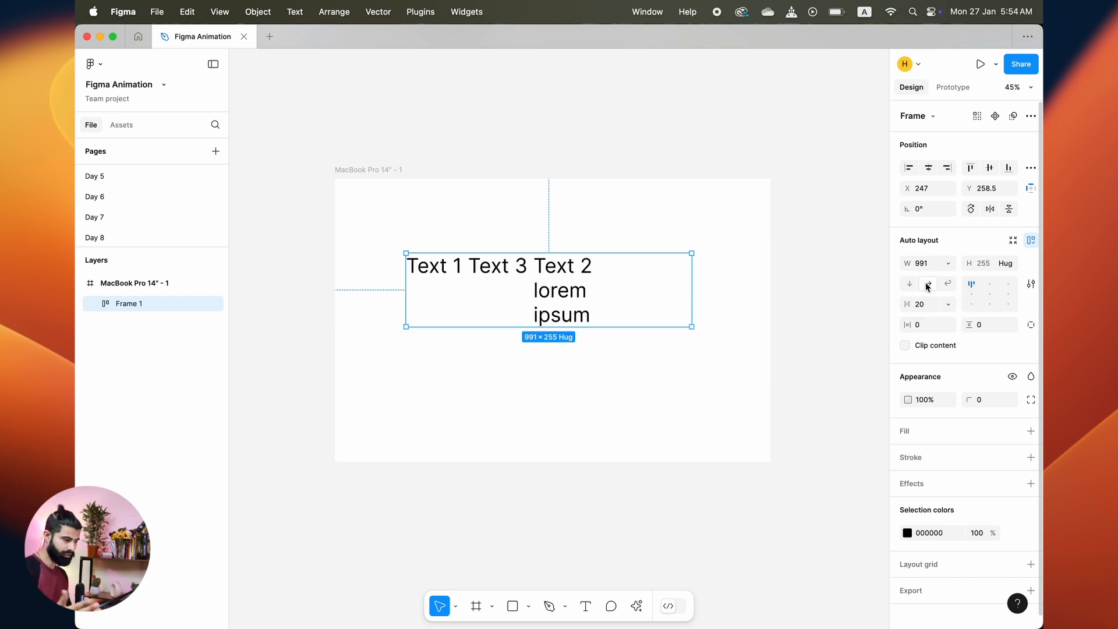
left_click(947, 283)
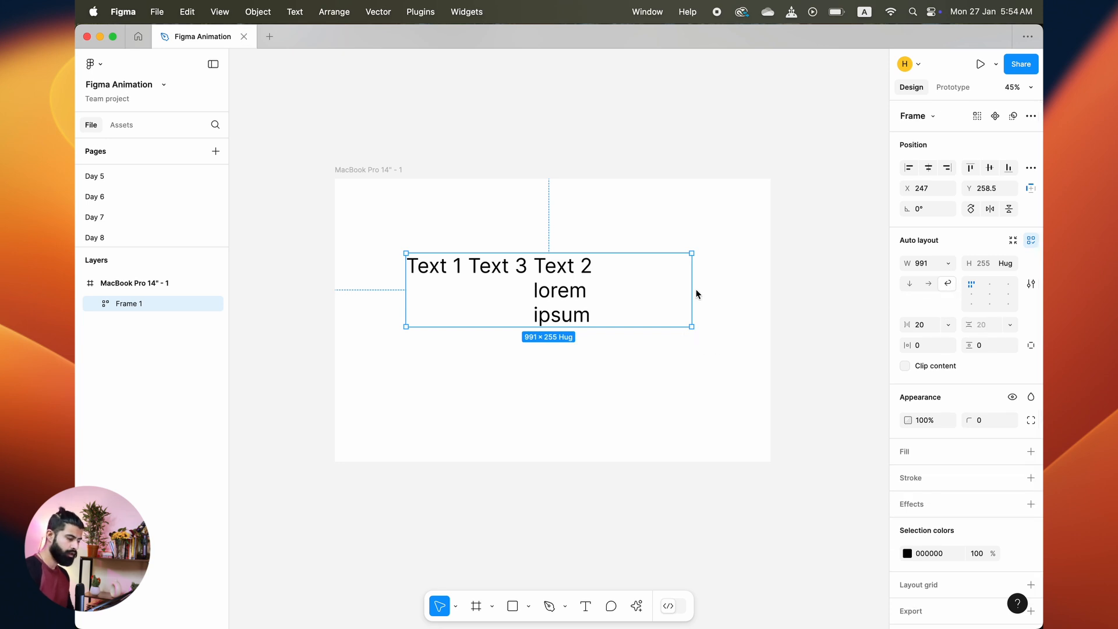
left_click_drag(690, 291, 591, 306)
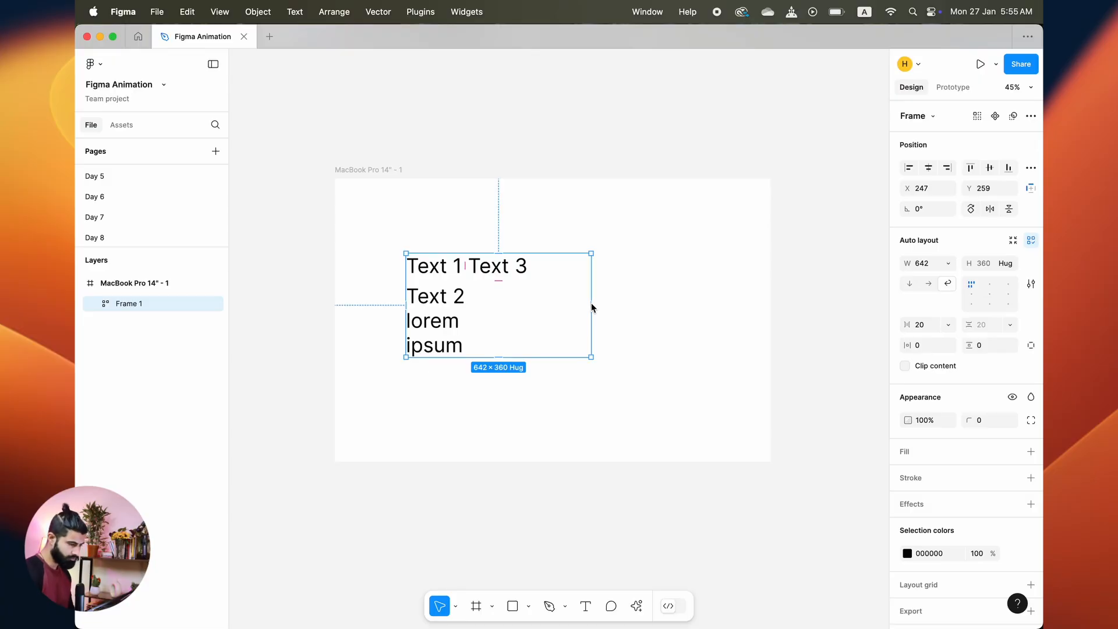
Step: Turn wrapping off and align the frame's items to the bottom left
left_click(922, 284)
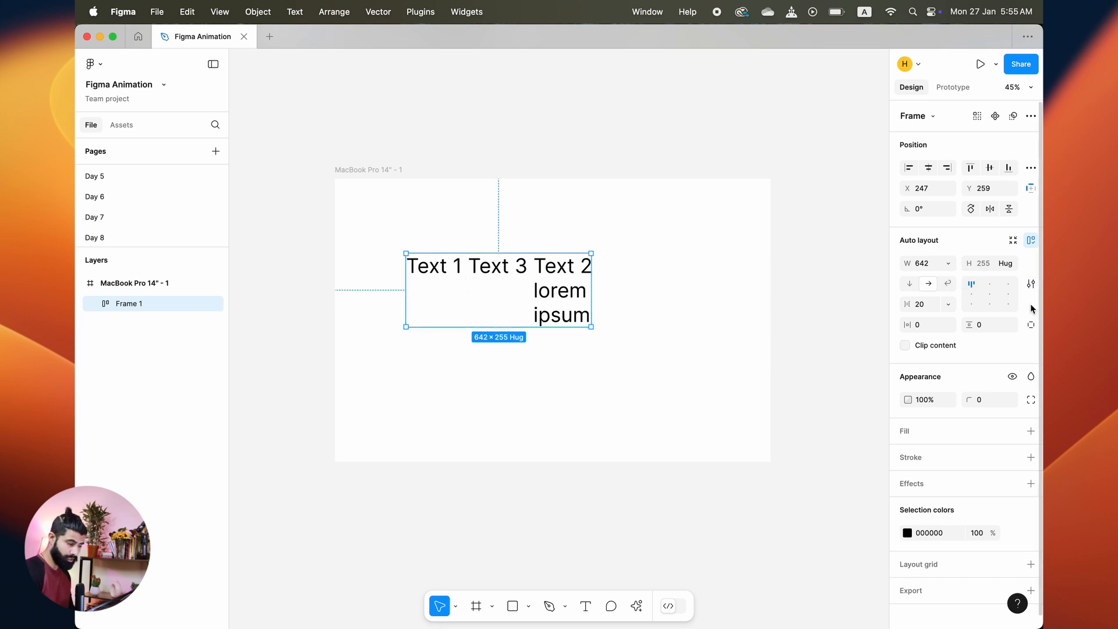
left_click(971, 294)
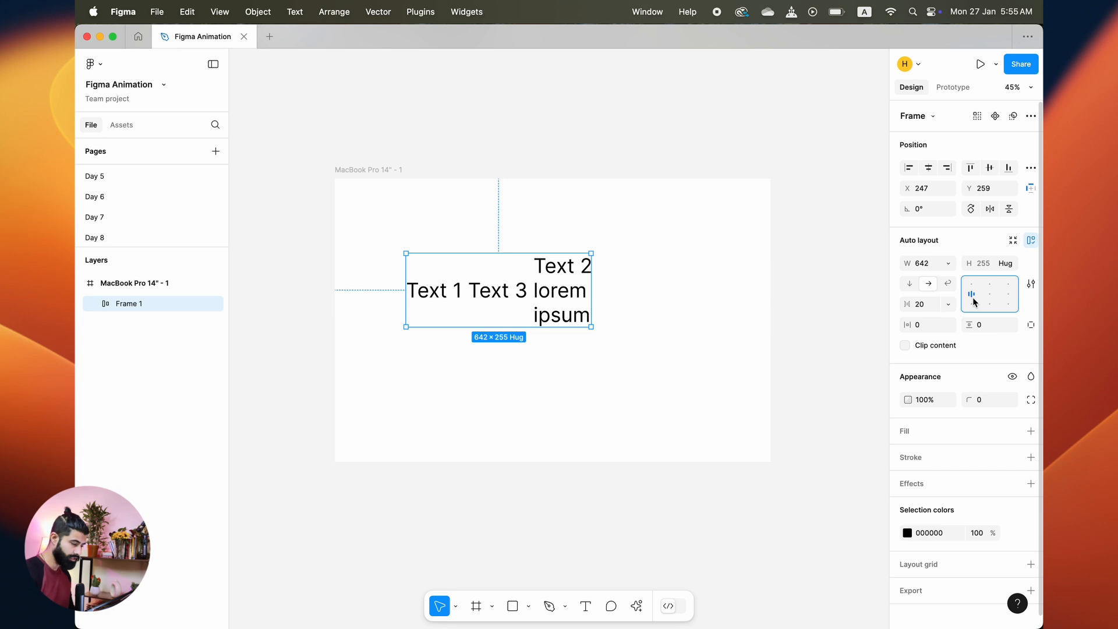
left_click(971, 304)
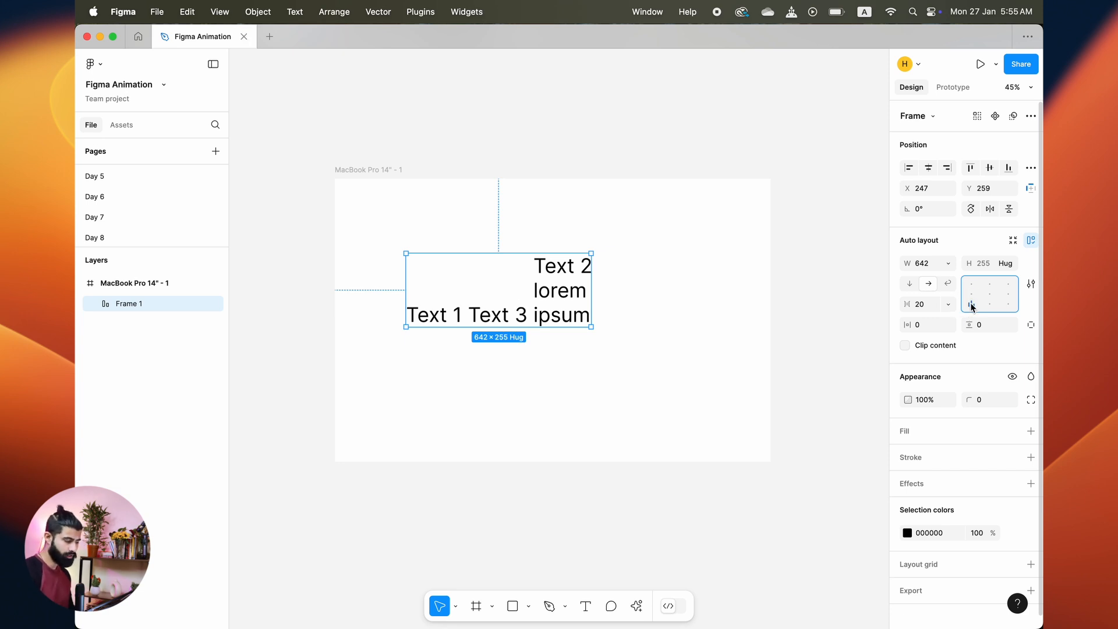
Step: Widen the frame to about 1177 and center it horizontally in the canvas frame
left_click(670, 247)
left_click(579, 273)
left_click_drag(592, 289, 747, 293)
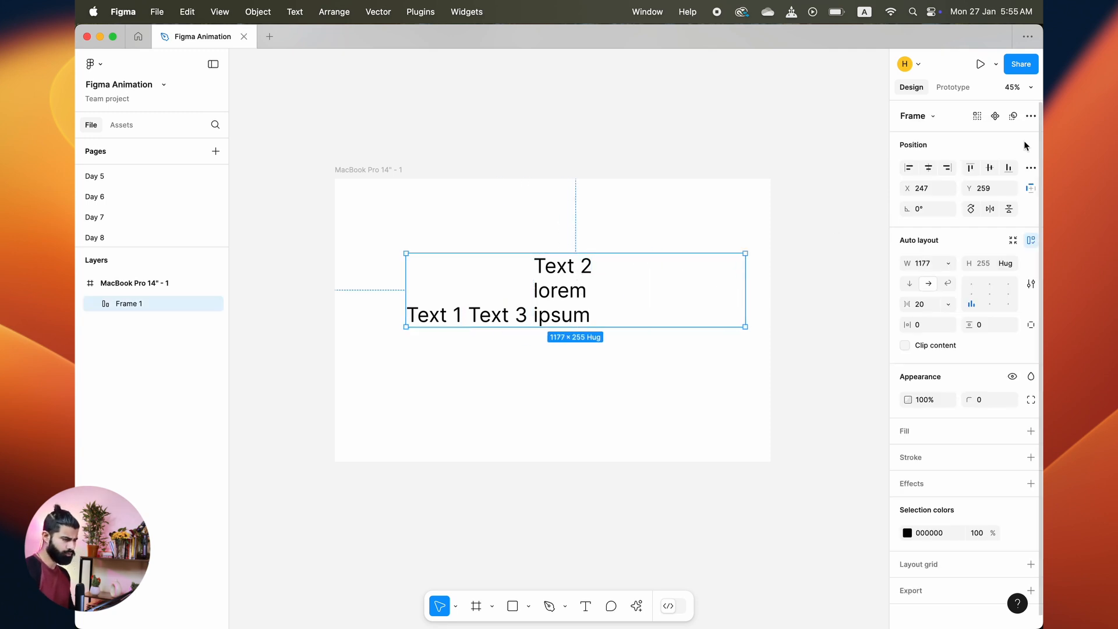
left_click(928, 168)
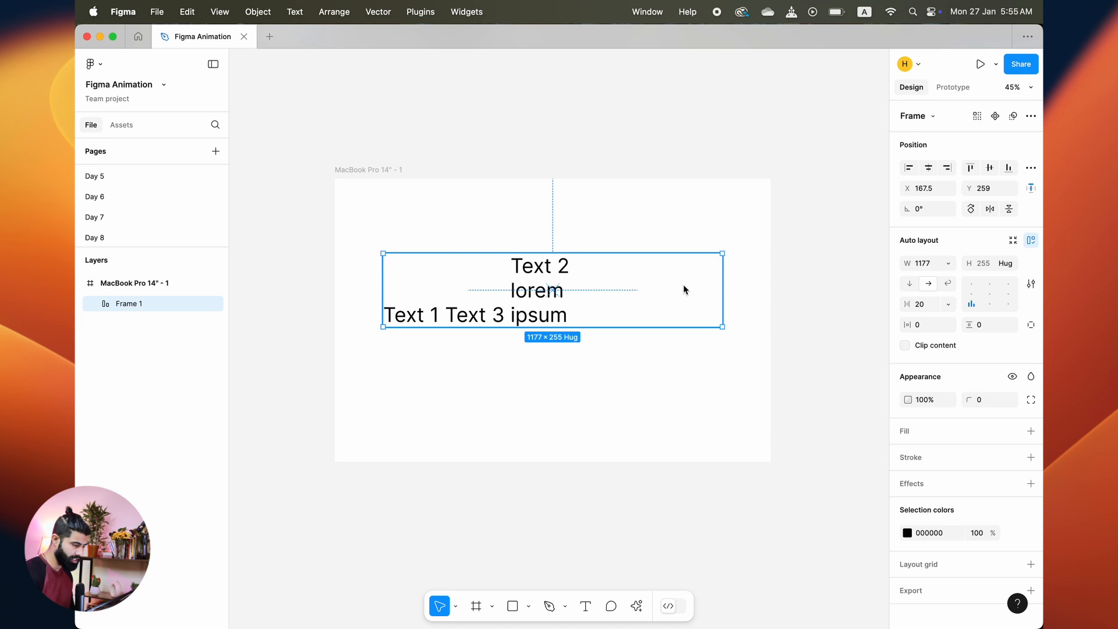
Step: Set the gap between items to Auto, then back to 20
left_click(948, 304)
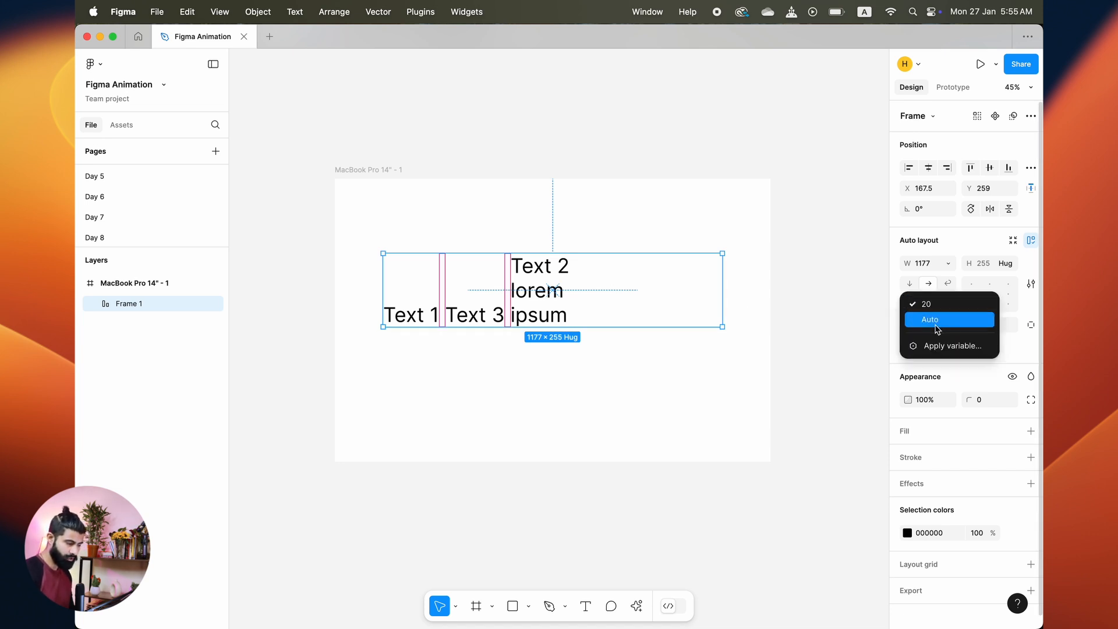
left_click(934, 320)
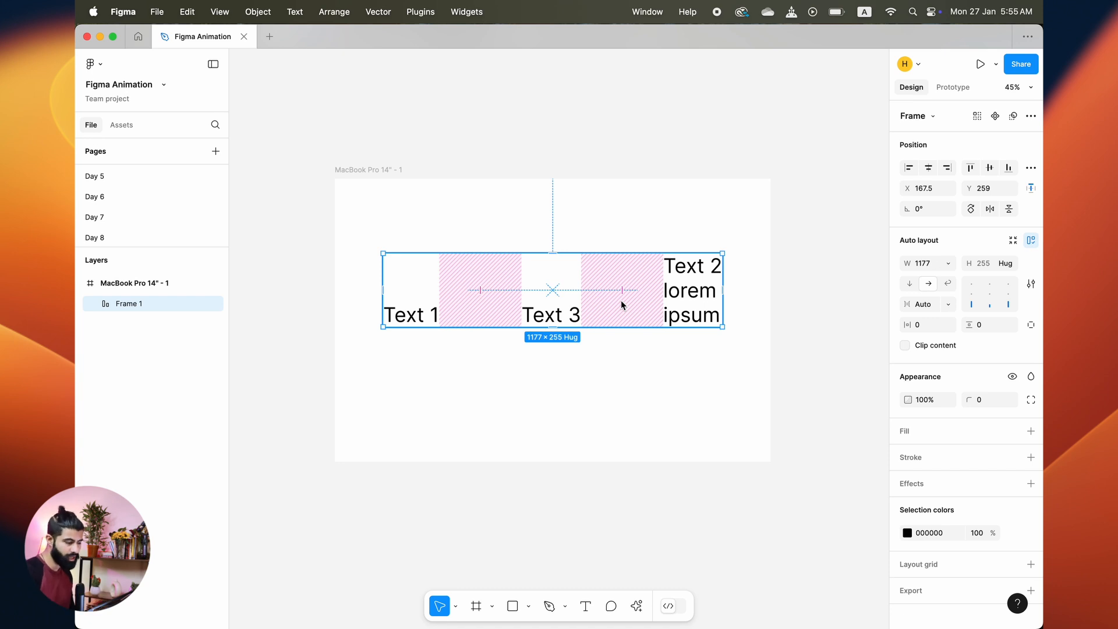
left_click(948, 304)
left_click(946, 289)
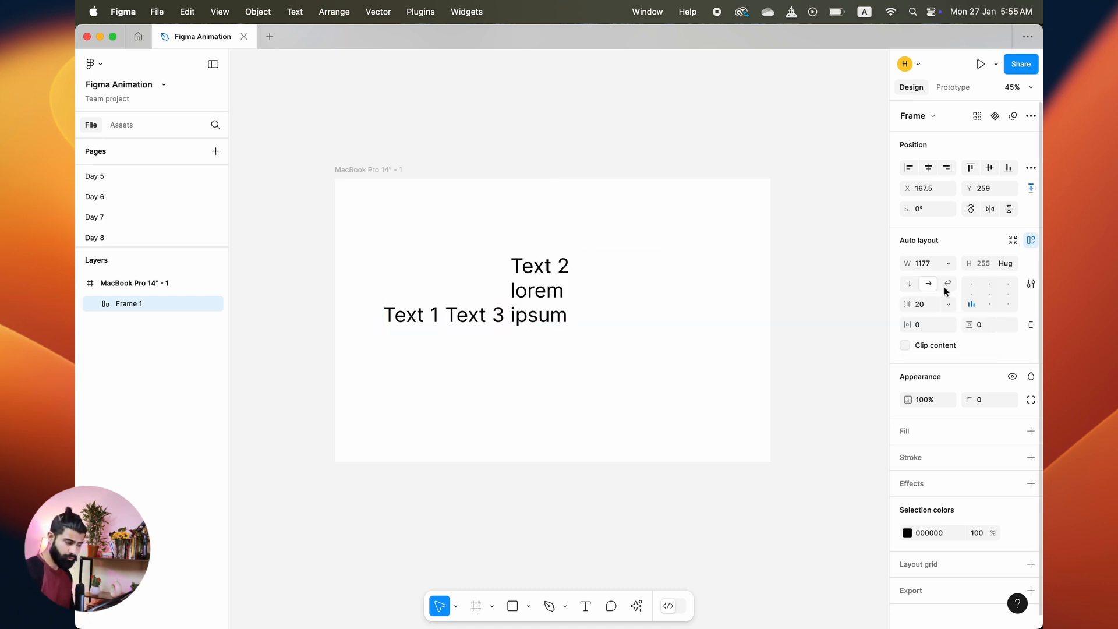
Step: Try the frame's alignment options, ending with top-left alignment and Auto spacing between items
left_click(973, 301)
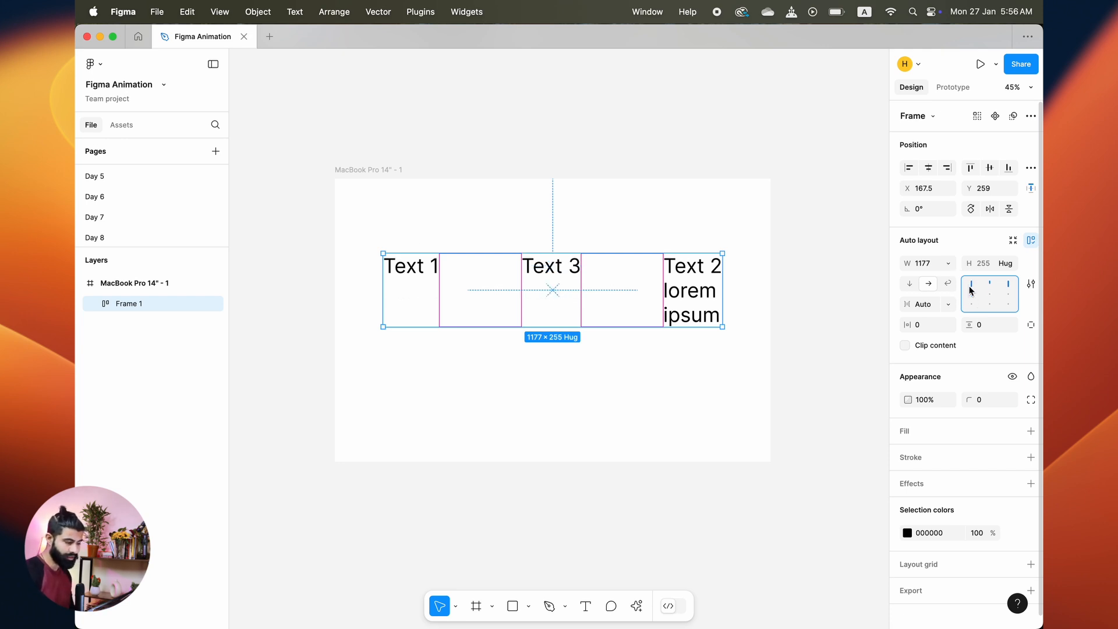
double_click(971, 288)
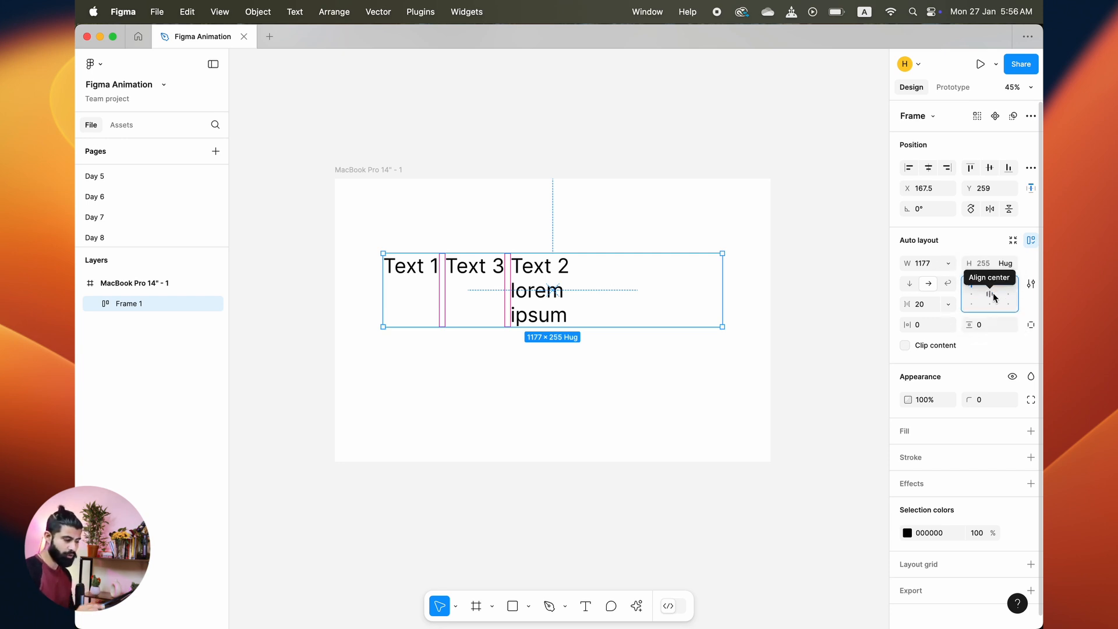
left_click(993, 295)
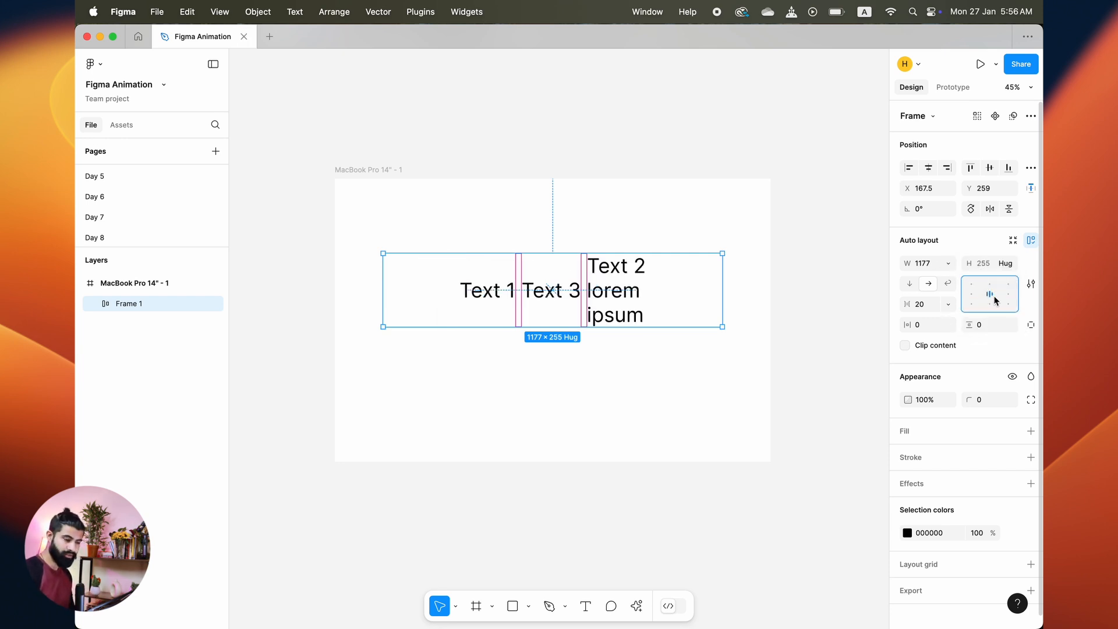
left_click(1009, 309)
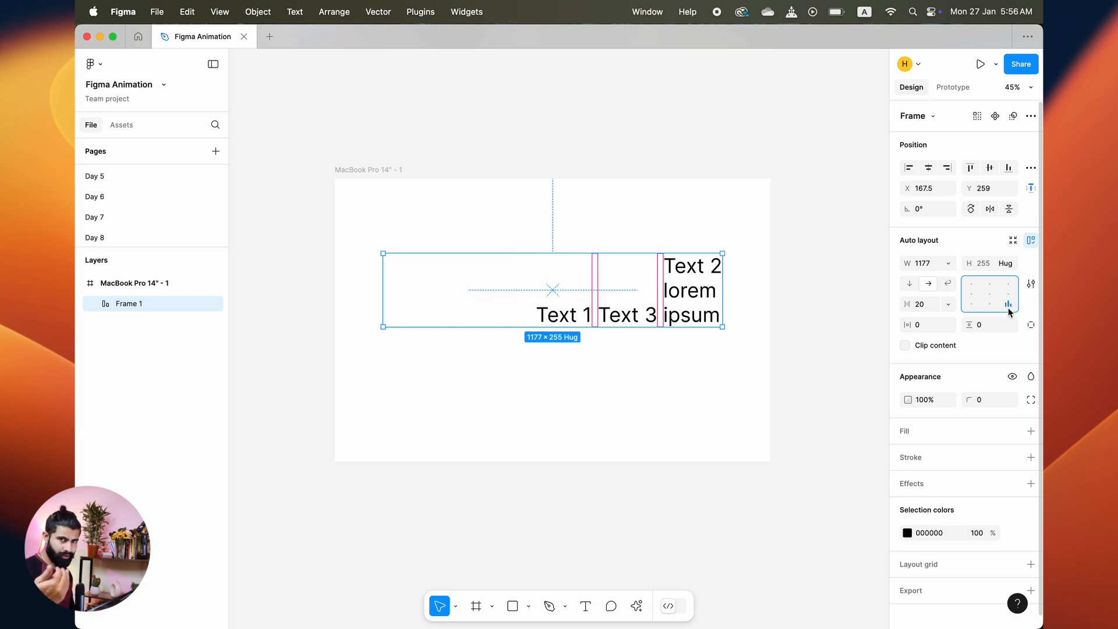
left_click(971, 305)
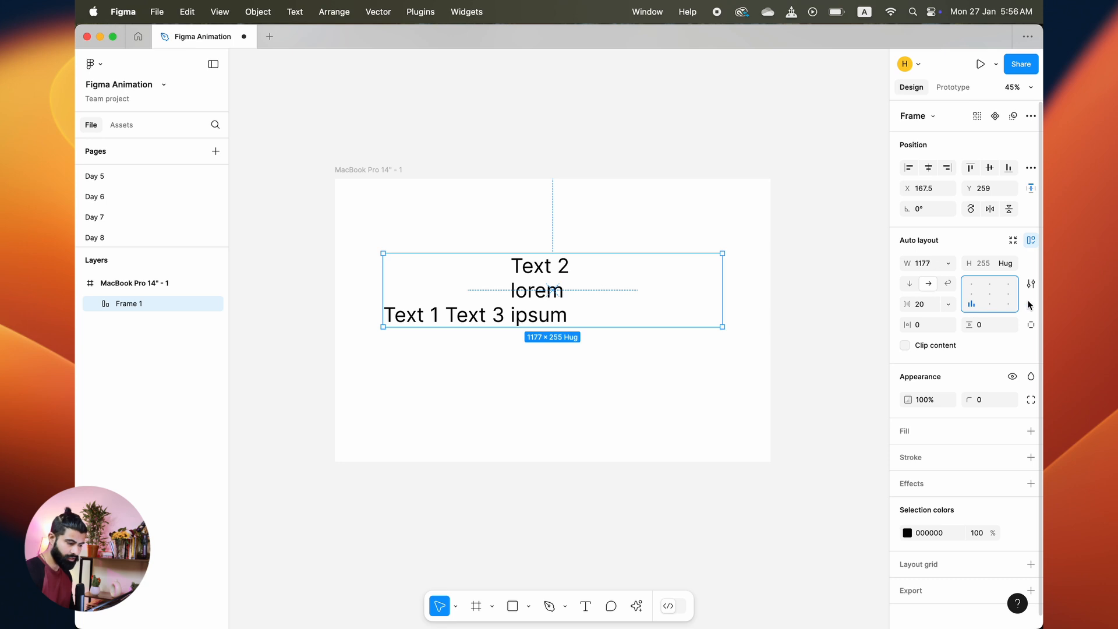
left_click(991, 305)
left_click(1010, 305)
left_click(971, 284)
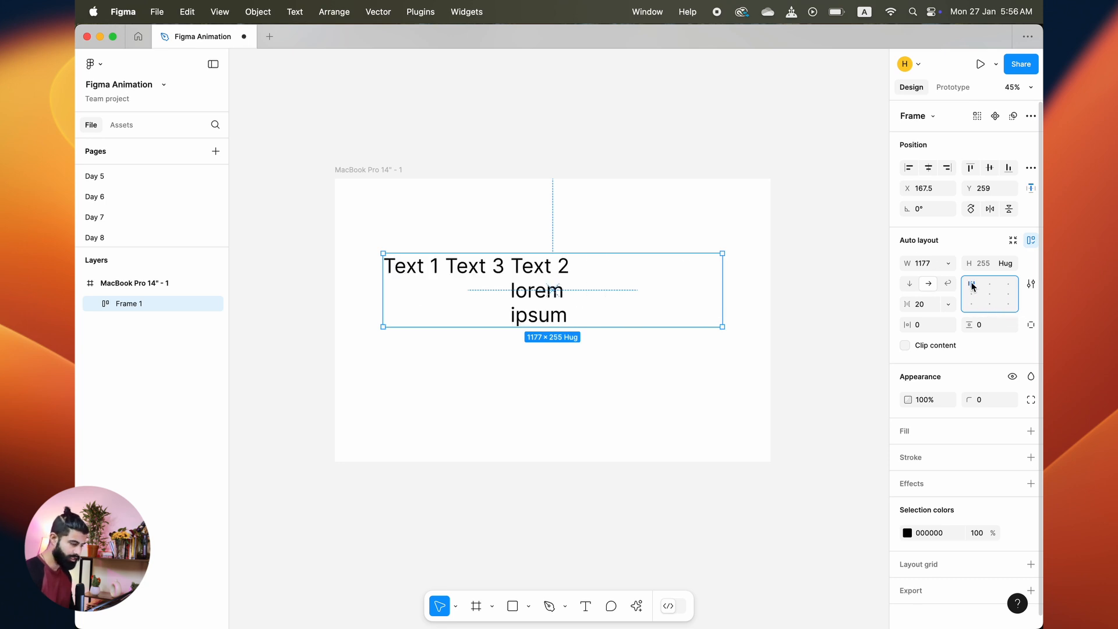
double_click(971, 284)
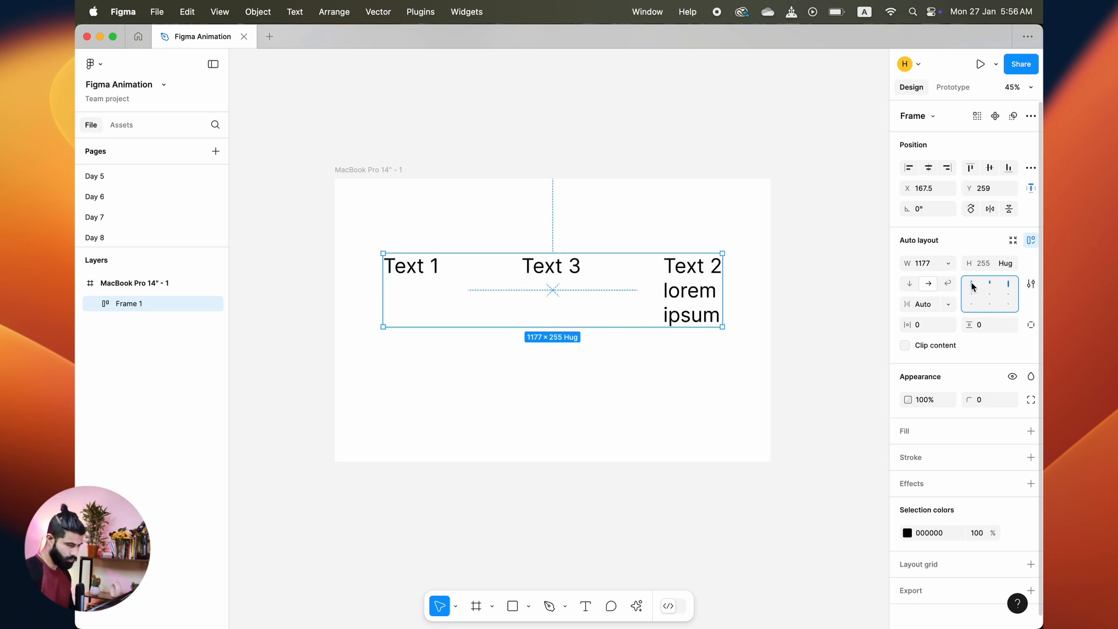
Step: Set the frame's horizontal padding to 20 and reselect the frame
left_click(929, 328)
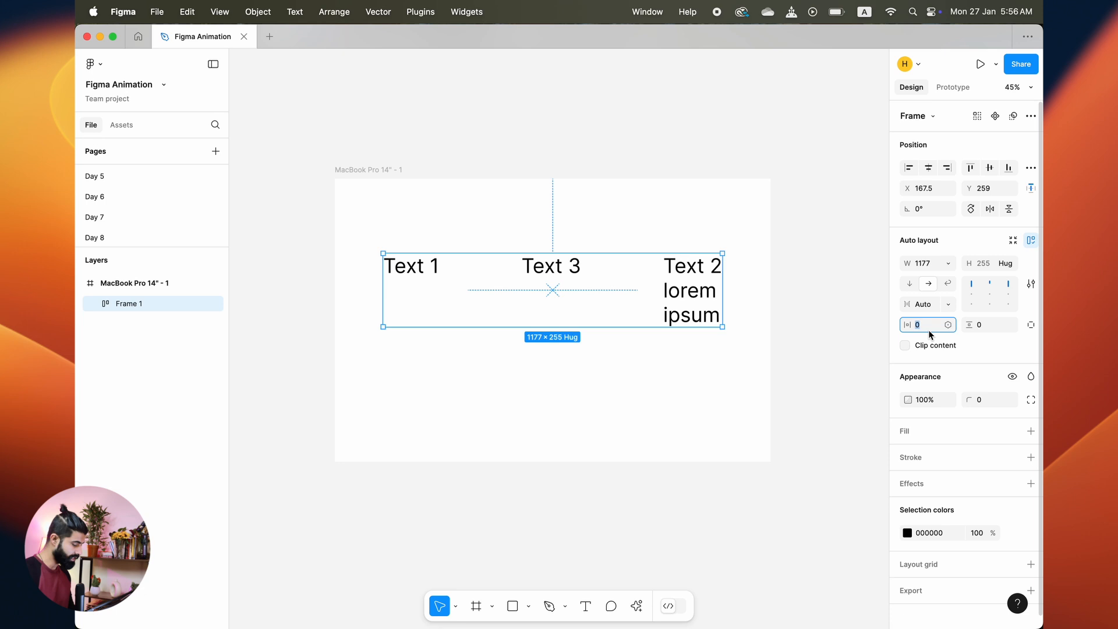
type("20")
key("Return")
key("Return")
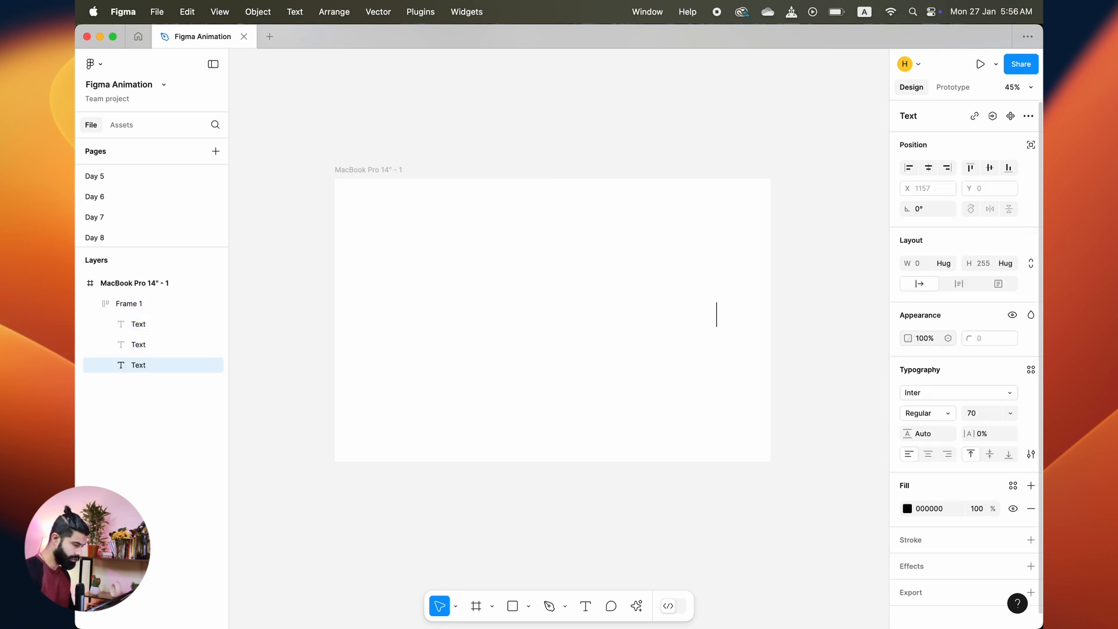
left_click(721, 409)
left_click_drag(734, 362, 515, 230)
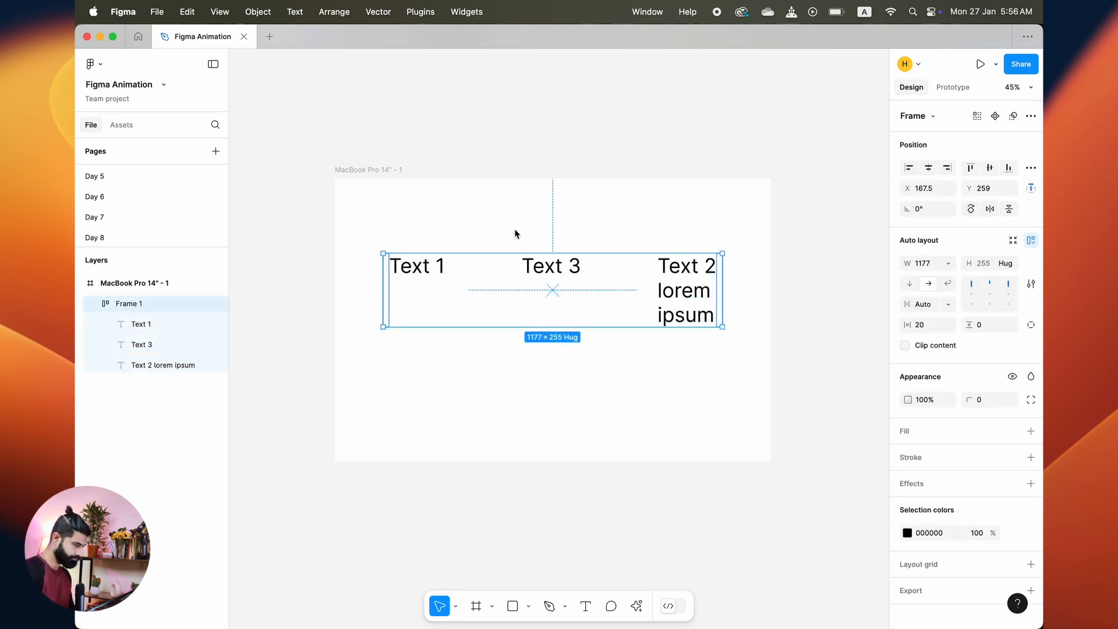
Step: Add a grey BBBBBB fill to the auto layout frame
left_click(1030, 430)
left_click(908, 455)
left_click_drag(814, 342, 707, 350)
left_click(672, 393)
left_click(621, 294)
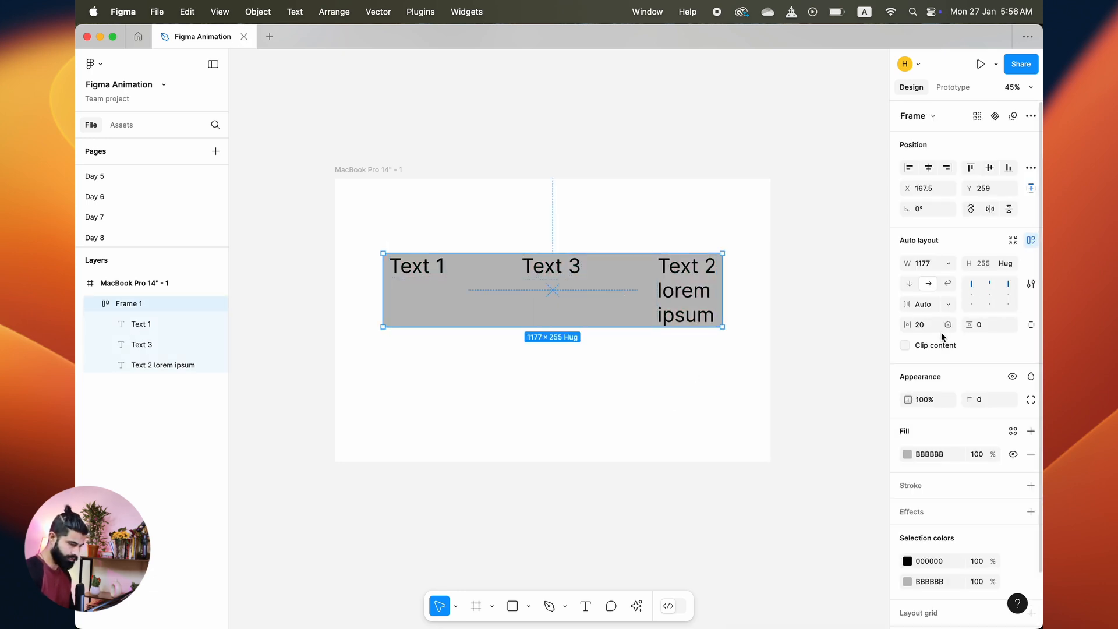
Step: Set the frame's horizontal padding to 160
left_click(927, 326)
type("0")
key("Return")
key("shift+Up")
key("shift+Up")
key("shift+Up")
key("shift+Up")
key("shift+Up")
key("shift+Up")
key("shift+Up")
key("shift+Up")
key("shift+Up")
key("shift+Up")
key("shift+Up")
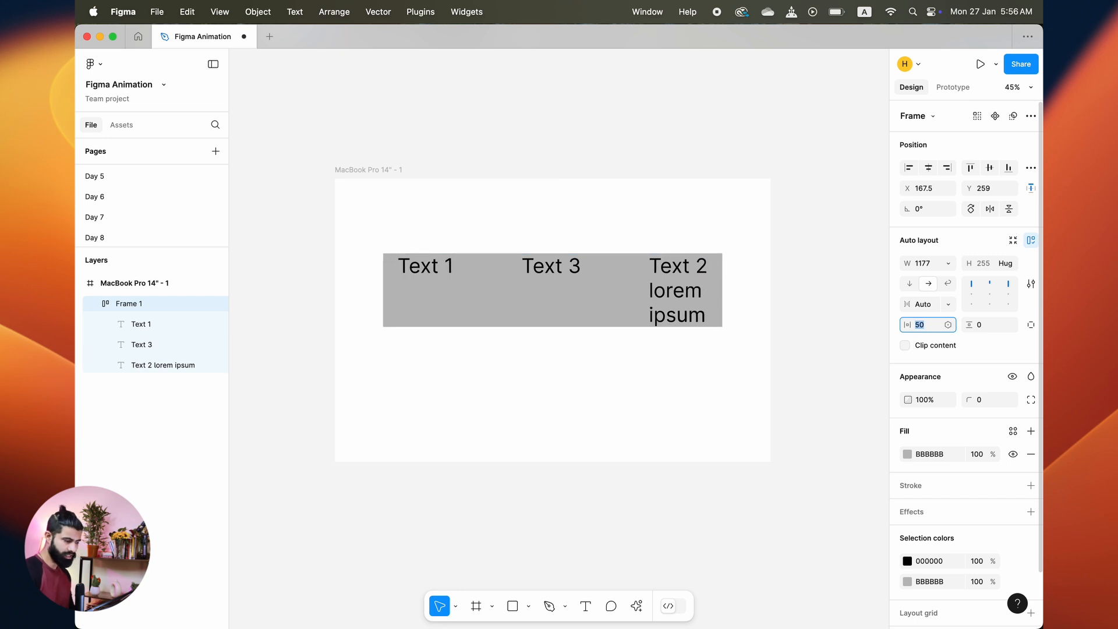
key("shift+Up")
key("shift+Up")
key("shift+Up")
key("shift+Up")
key("shift+Up")
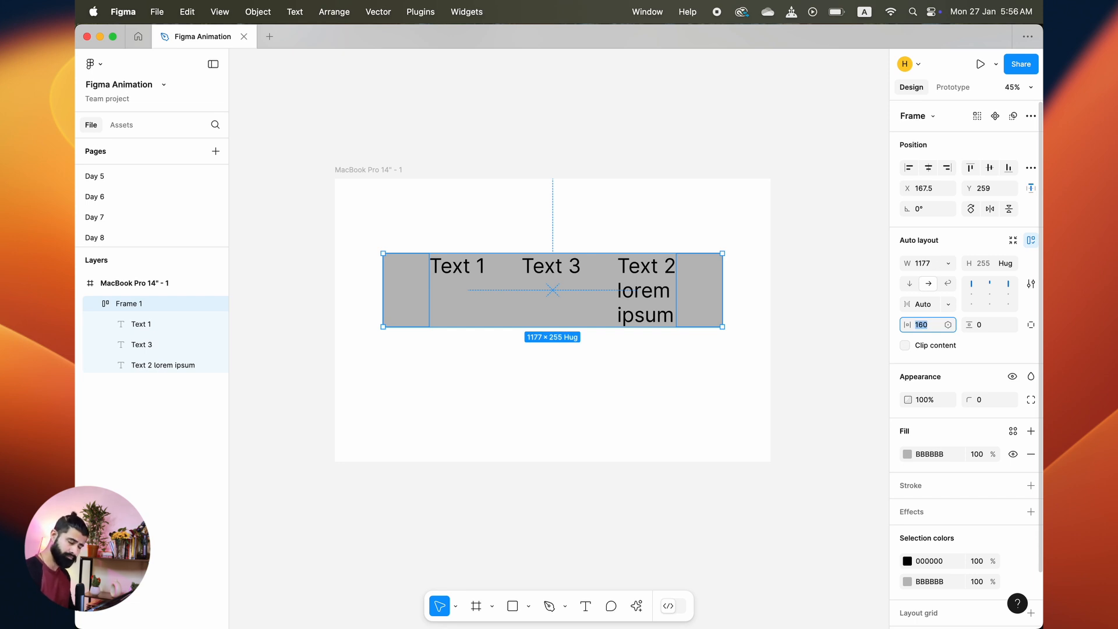
Step: Set the frame's vertical padding to 120
left_click(991, 324)
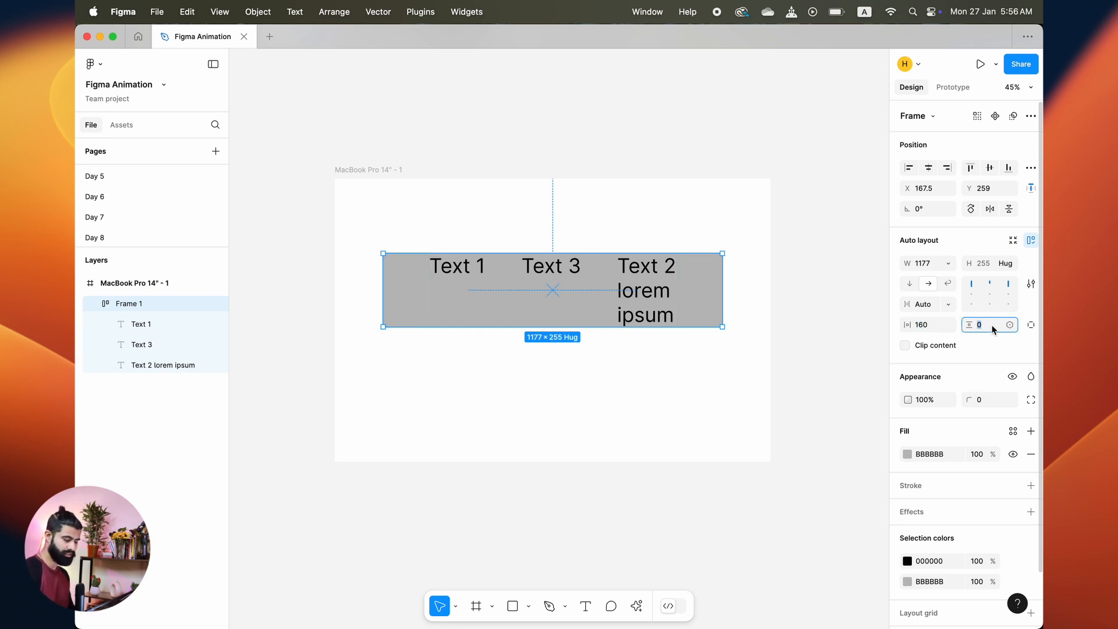
key("shift+Up")
key("shift+Up")
key("shift+Up")
key("shift+Up")
key("shift+Up")
key("shift+Up")
key("shift+Up")
key("shift+Up")
key("shift+Up")
key("shift+Up")
key("shift+Up")
key("shift+Up")
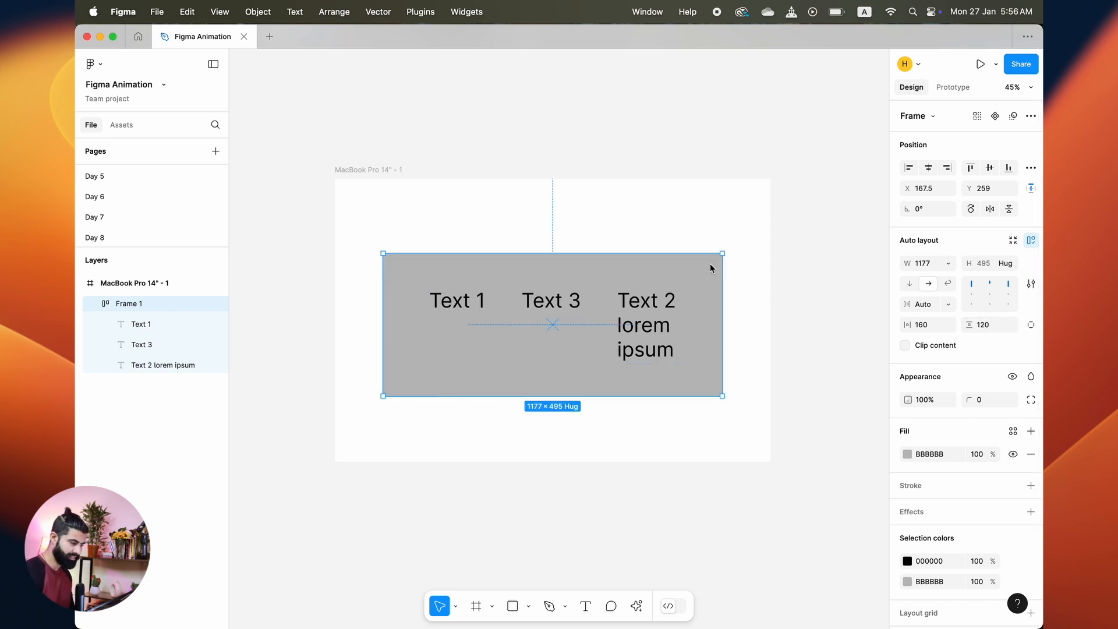
Step: Try the wrap direction while narrowing the frame, then undo the resize and switch back to horizontal direction
left_click(743, 297)
left_click(691, 327)
left_click(948, 283)
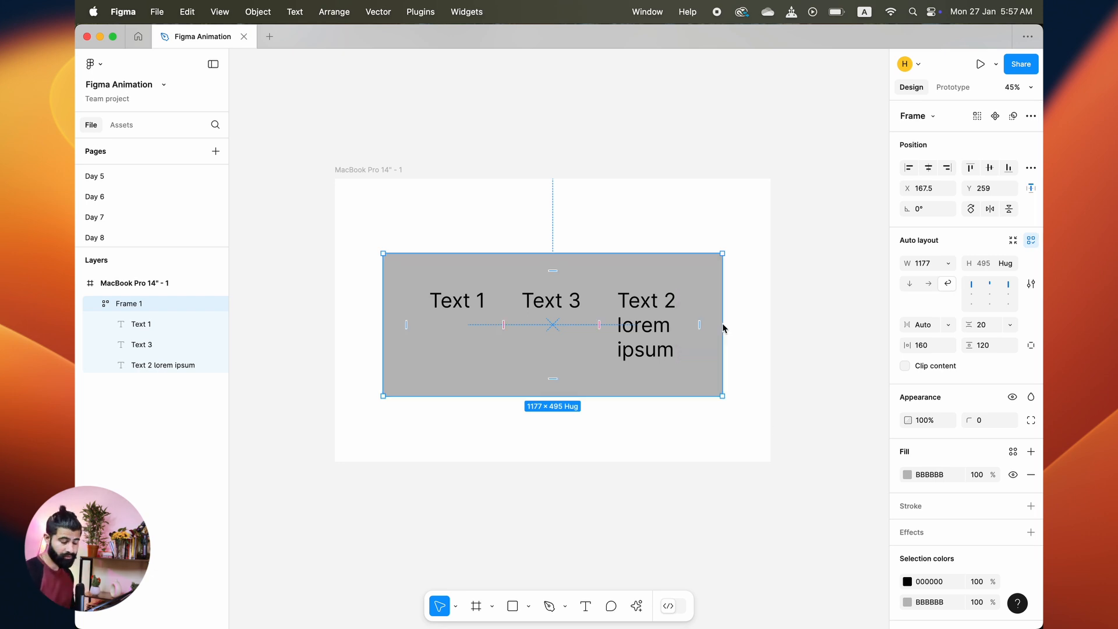
left_click_drag(722, 325, 678, 326)
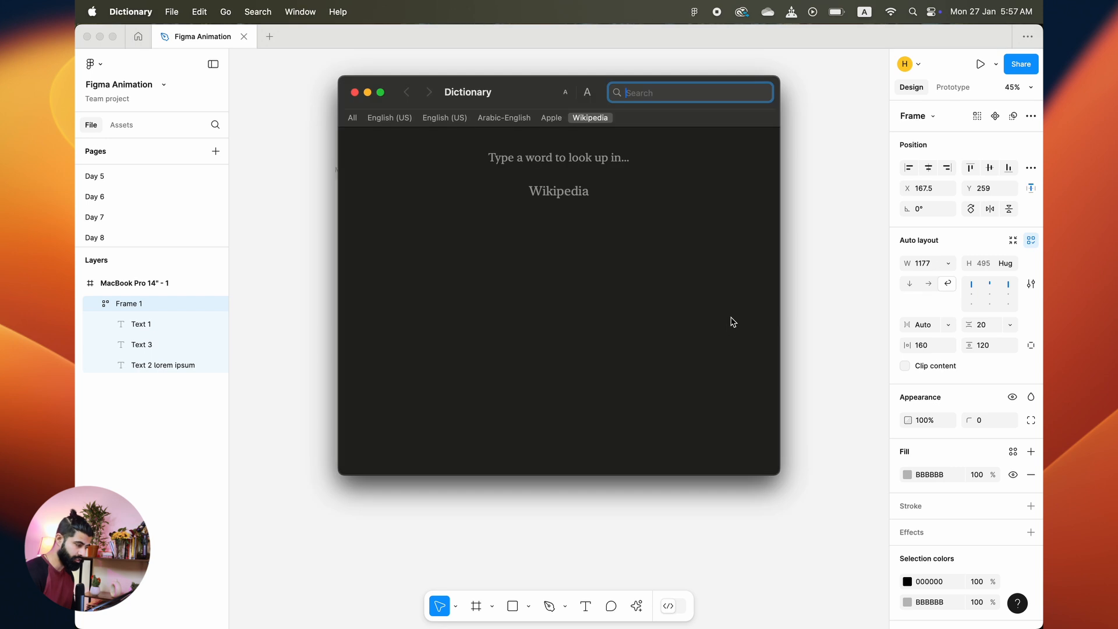
left_click(793, 106)
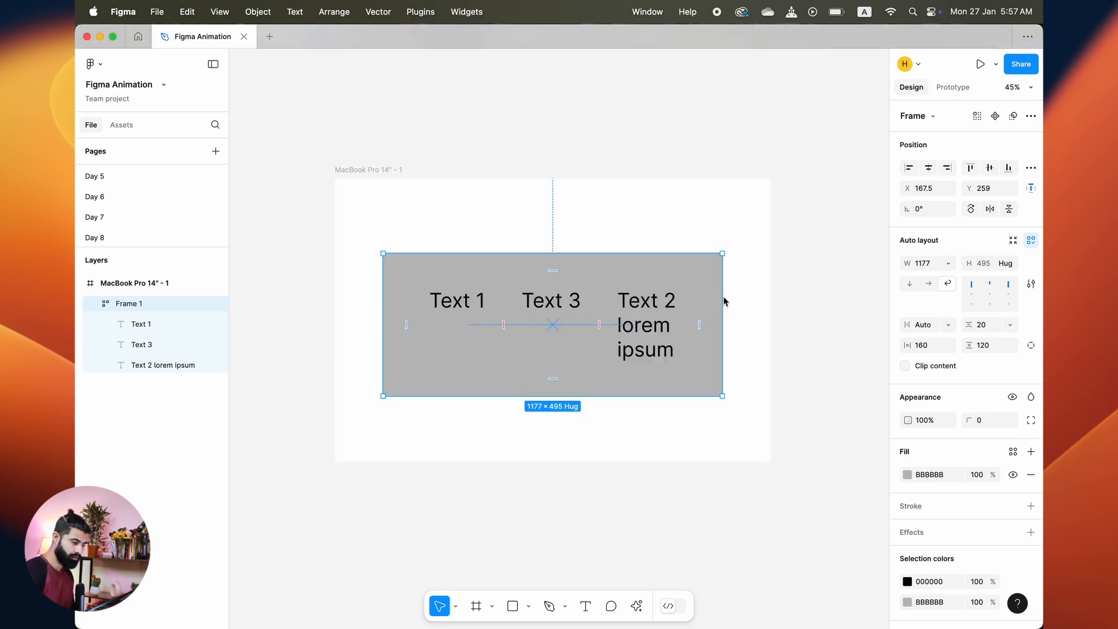
left_click_drag(723, 299, 574, 312)
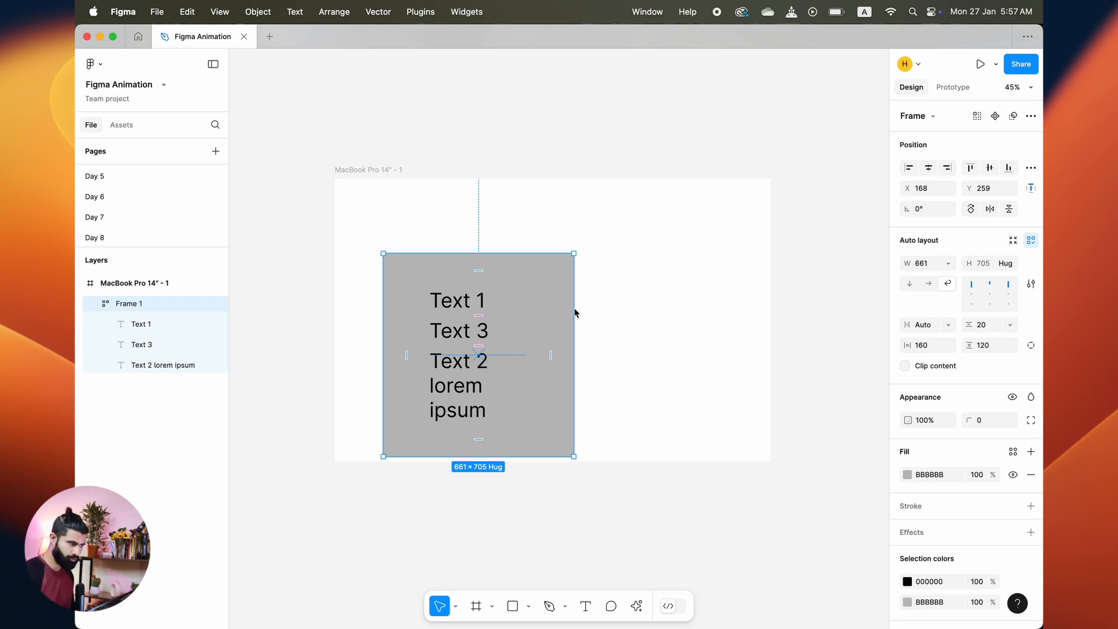
key("super+z")
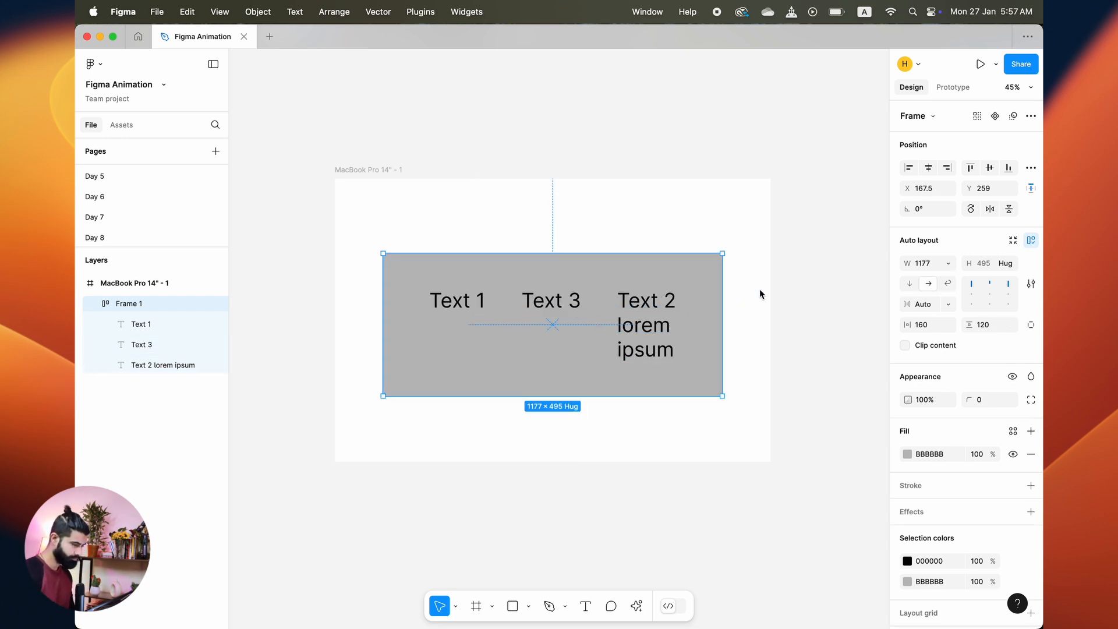
left_click(769, 323)
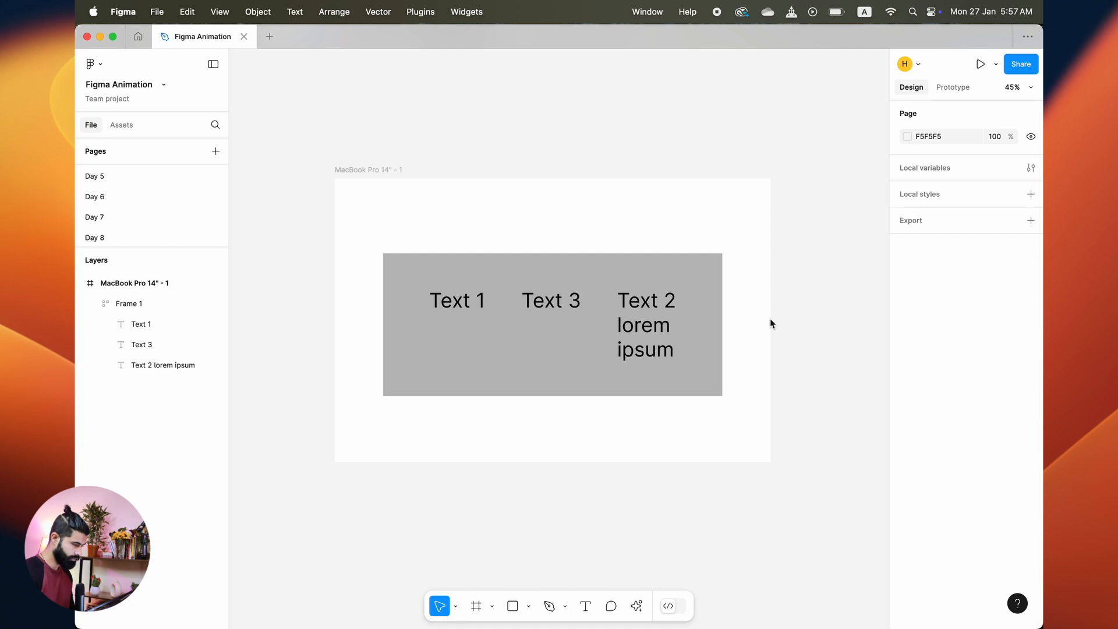
left_click(637, 342)
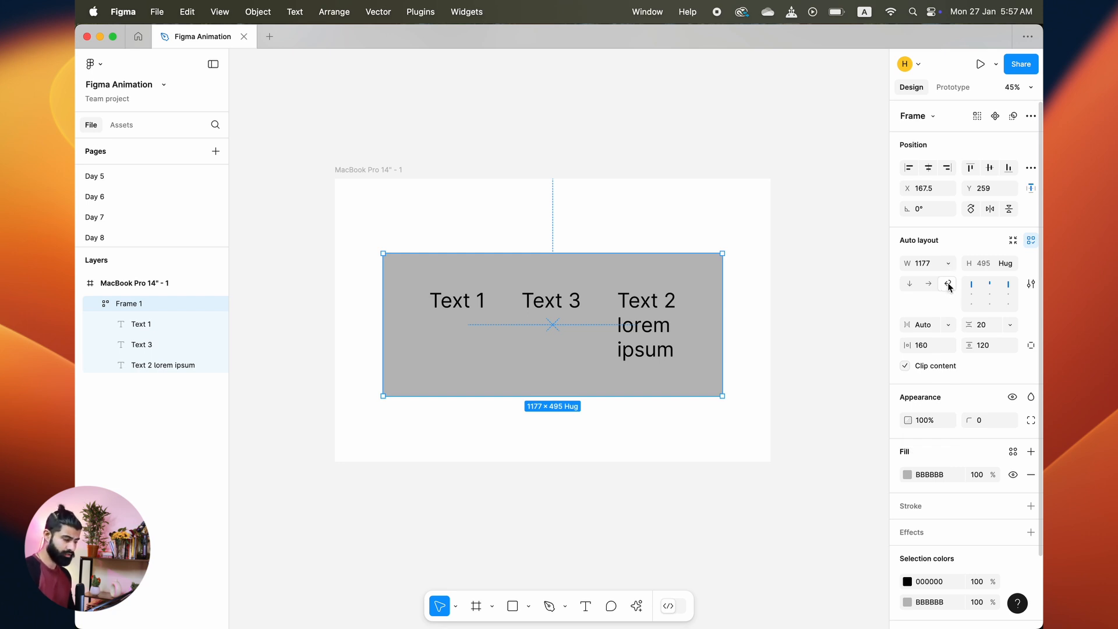
left_click(928, 284)
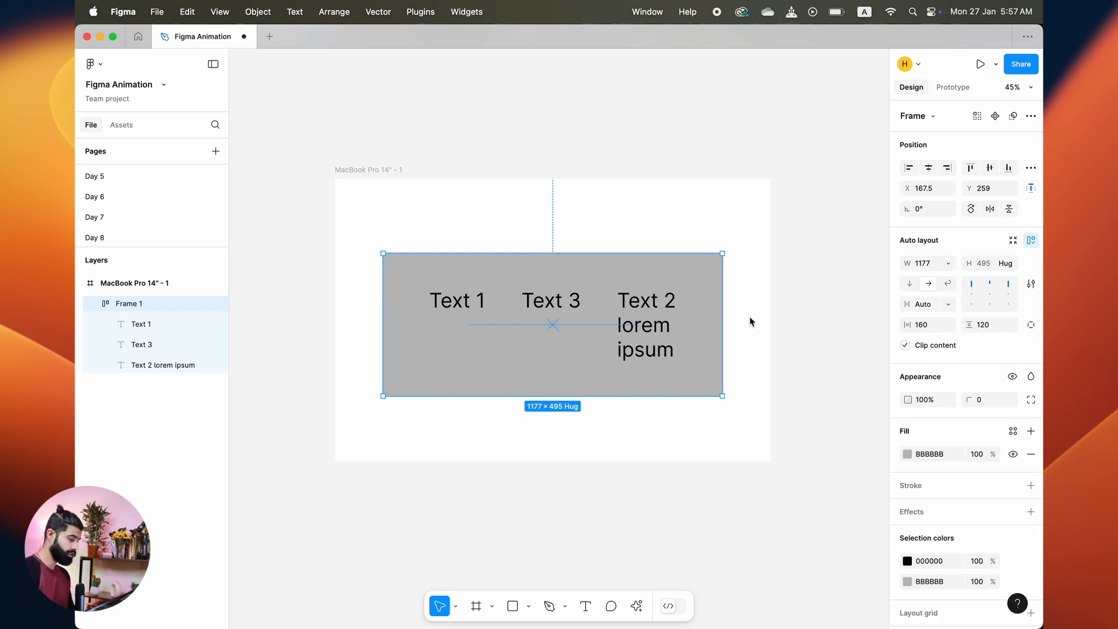
Step: Try top-left alignment on the frame, then revert to Auto spacing between items
mouse_move(720, 315)
left_mouse_down()
mouse_move(582, 329)
mouse_move(723, 317)
mouse_move(728, 303)
left_mouse_up()
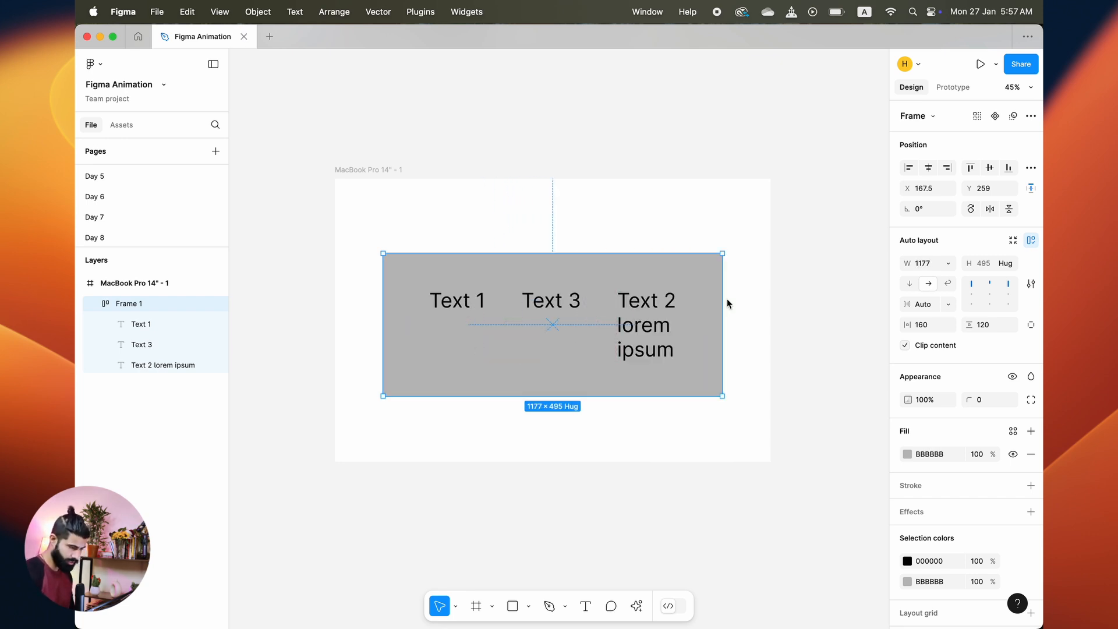
left_click(971, 283)
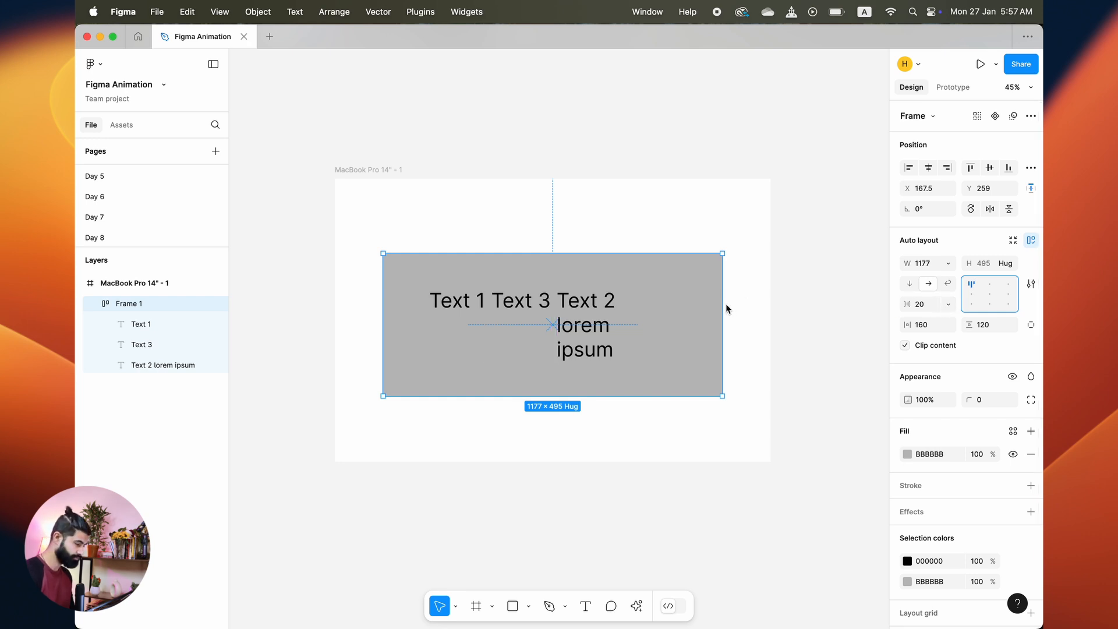
left_click_drag(722, 305, 546, 313)
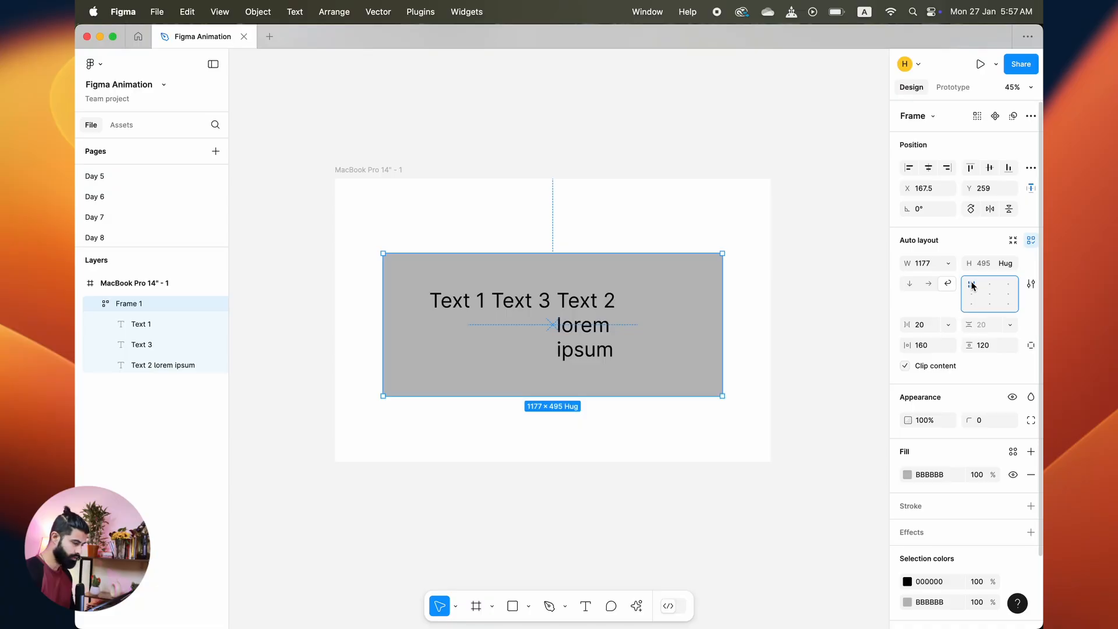
double_click(971, 285)
left_click(856, 332)
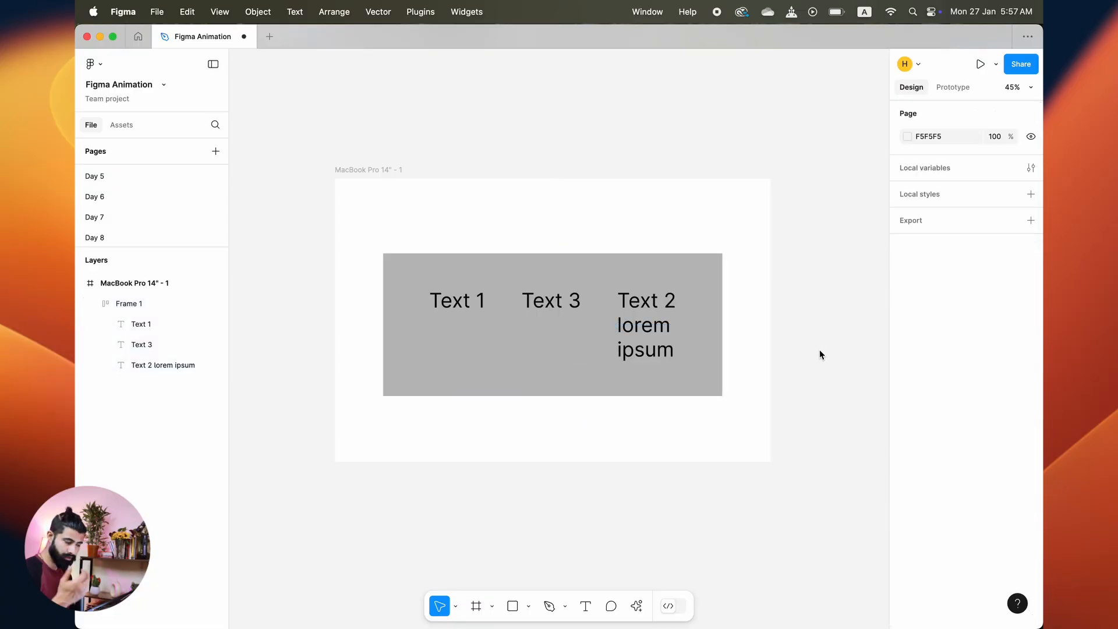
Step: Check the auto layout strokes setting, then add a stroke to the auto layout frame
left_click(616, 268)
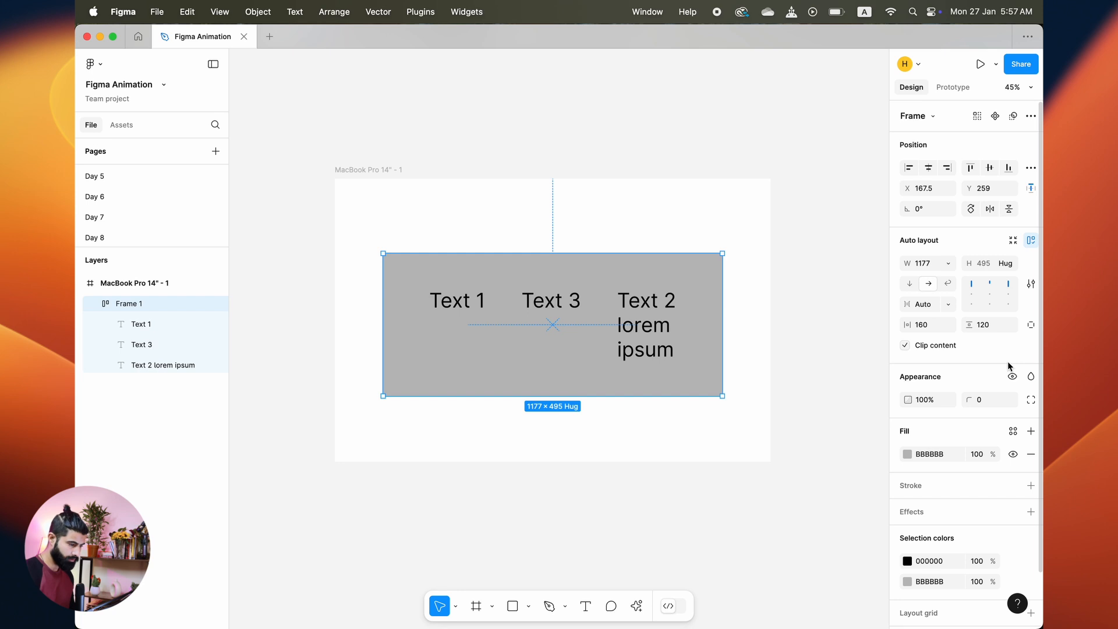
left_click(1034, 284)
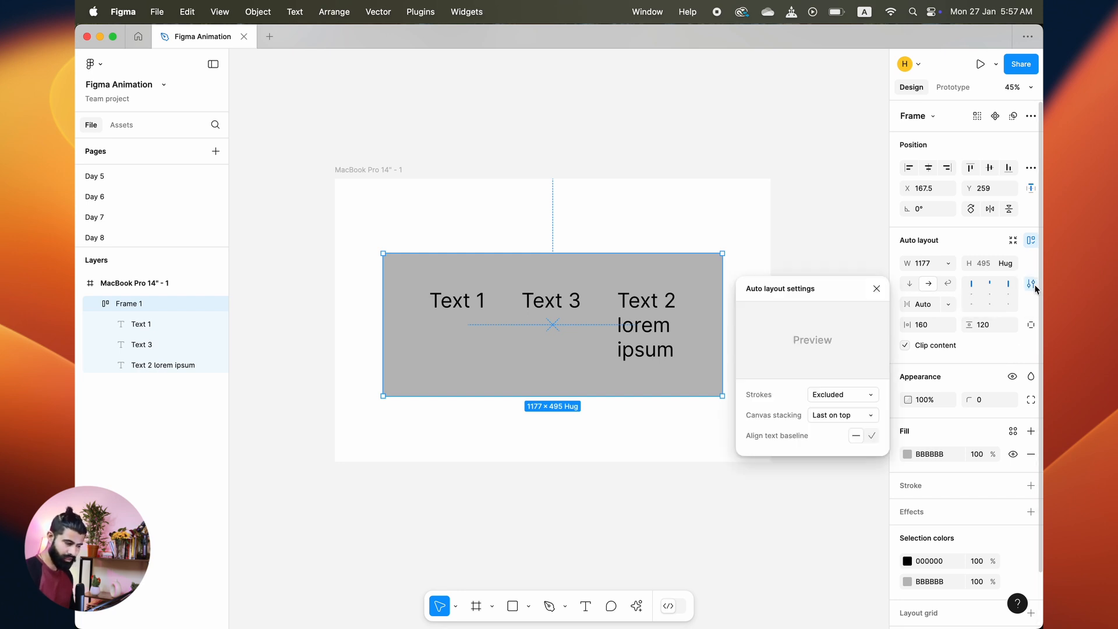
left_click(840, 400)
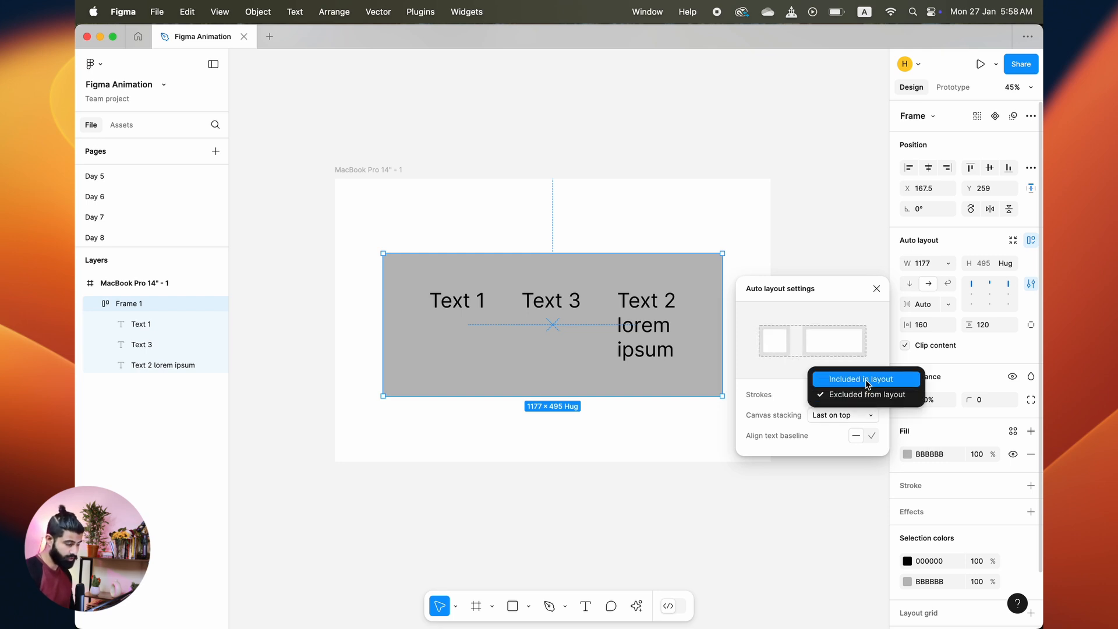
left_click(611, 429)
left_click(687, 234)
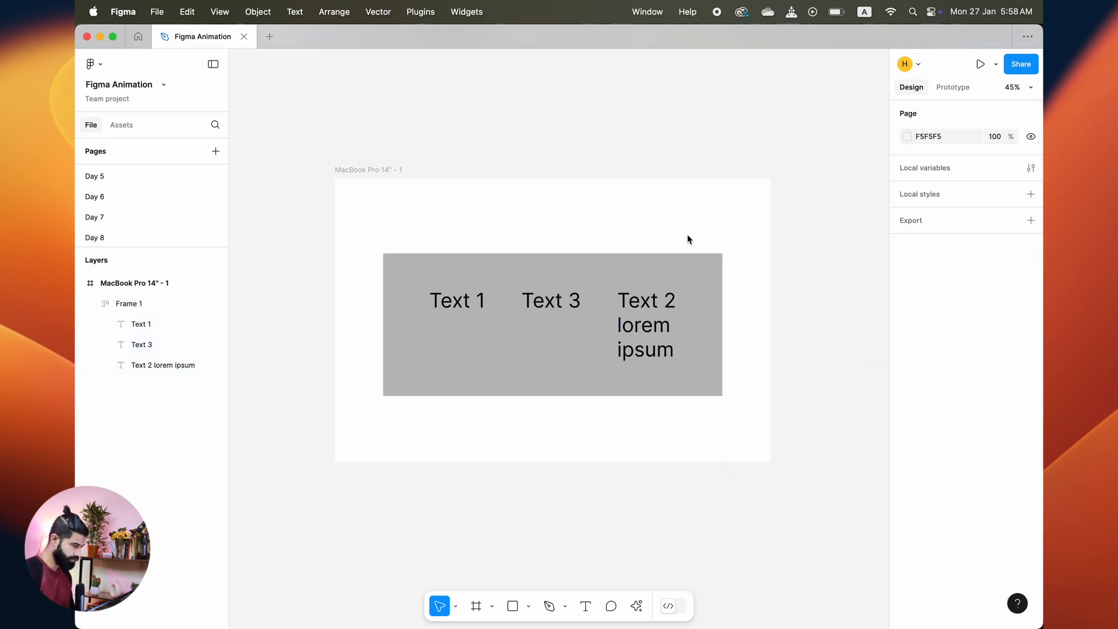
left_click(690, 262)
left_click(1031, 485)
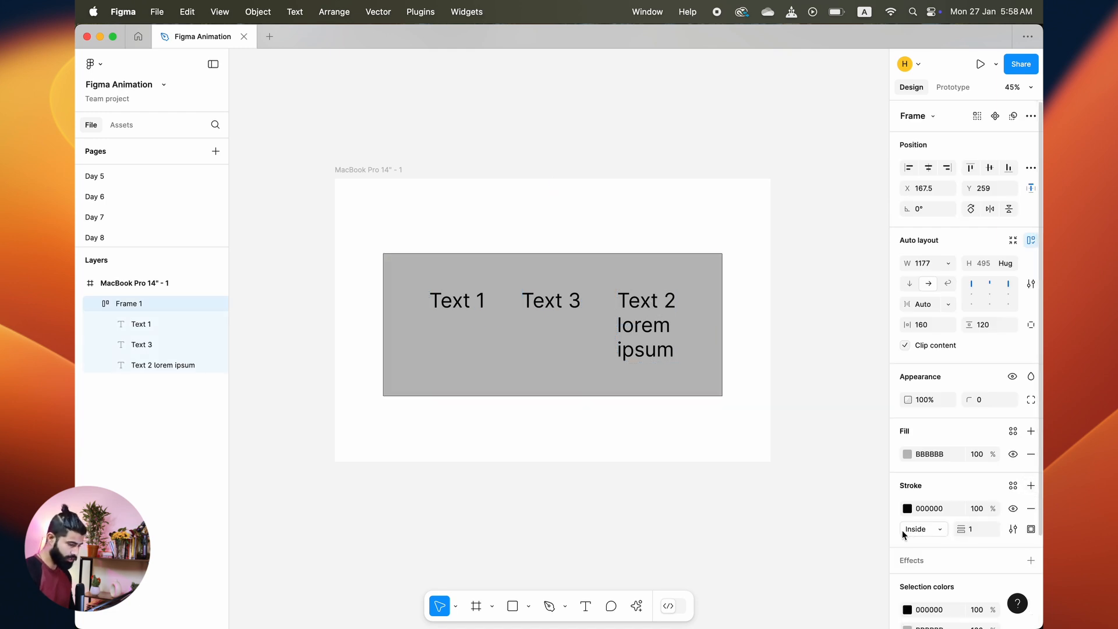
Step: Try a red stroke colour, then return the stroke to black 000000
left_click(906, 510)
left_click_drag(793, 424, 987, 212)
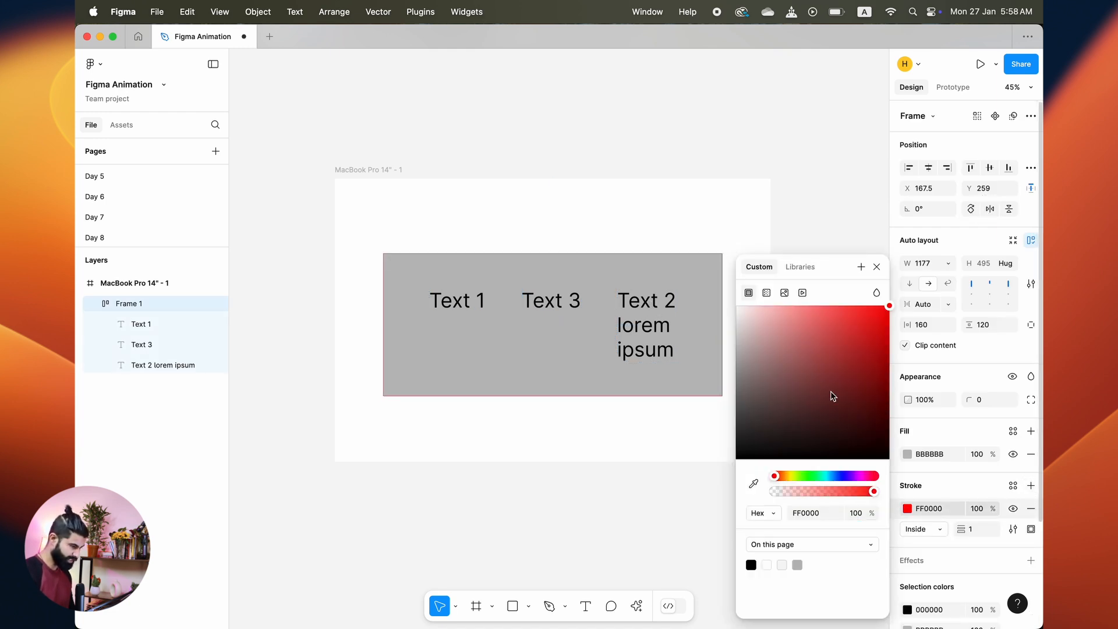
left_click_drag(833, 395, 673, 571)
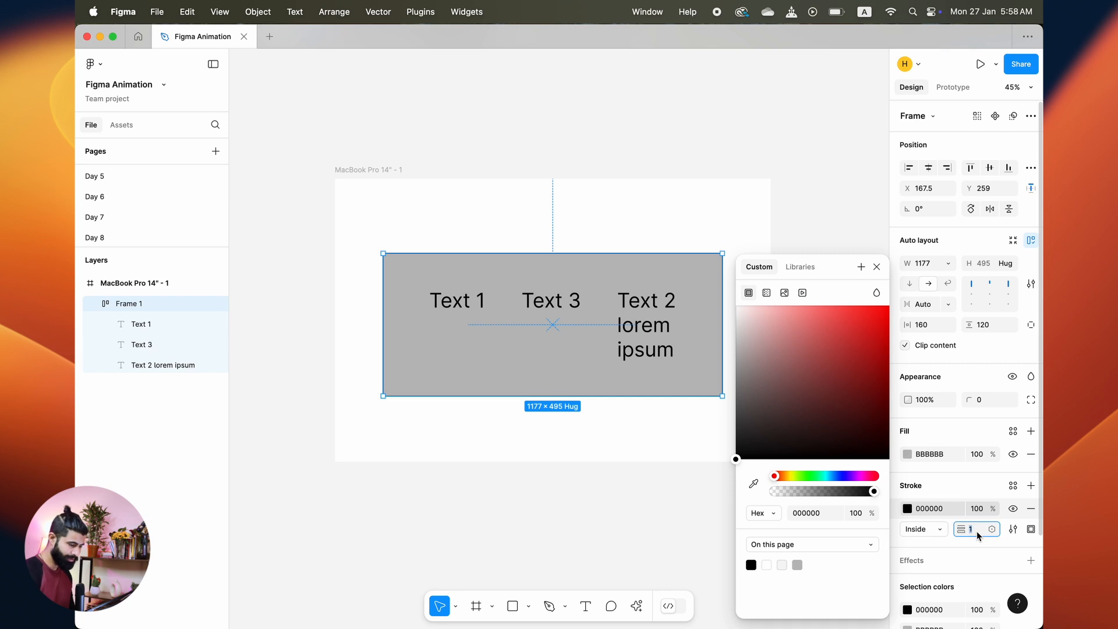
Step: Set the frame's stroke weight to 50
key("Down")
key("shift+Up")
key("shift+Up")
key("shift+Up")
key("shift+Up")
key("shift+Up")
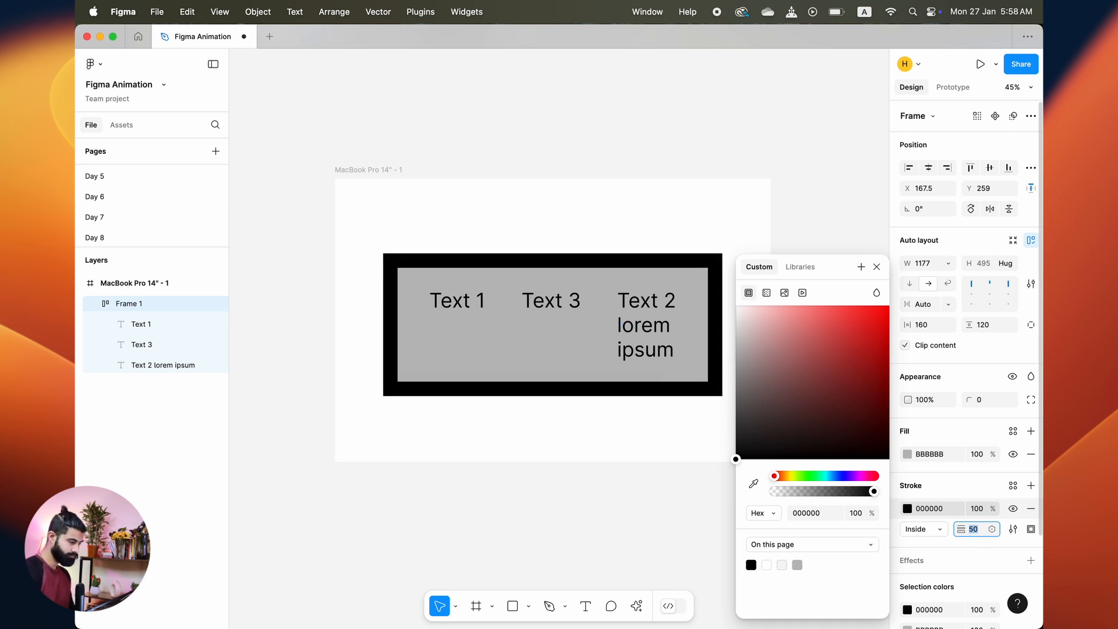
key("Return")
Step: Set the auto layout settings to include strokes in the layout
left_click(678, 452)
left_click(687, 338)
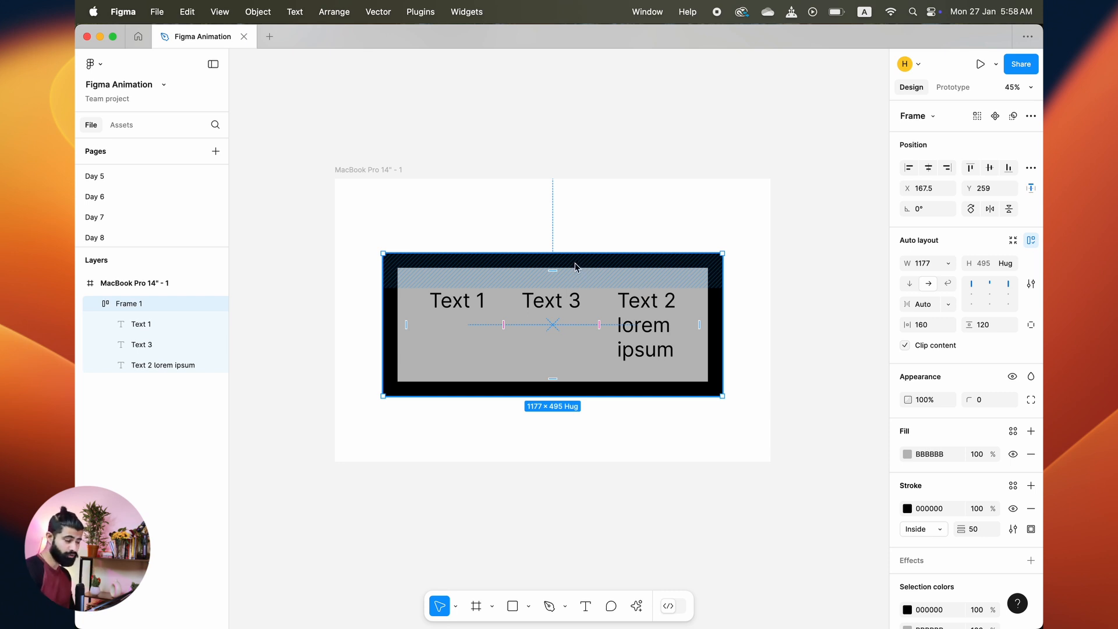
left_click(1030, 284)
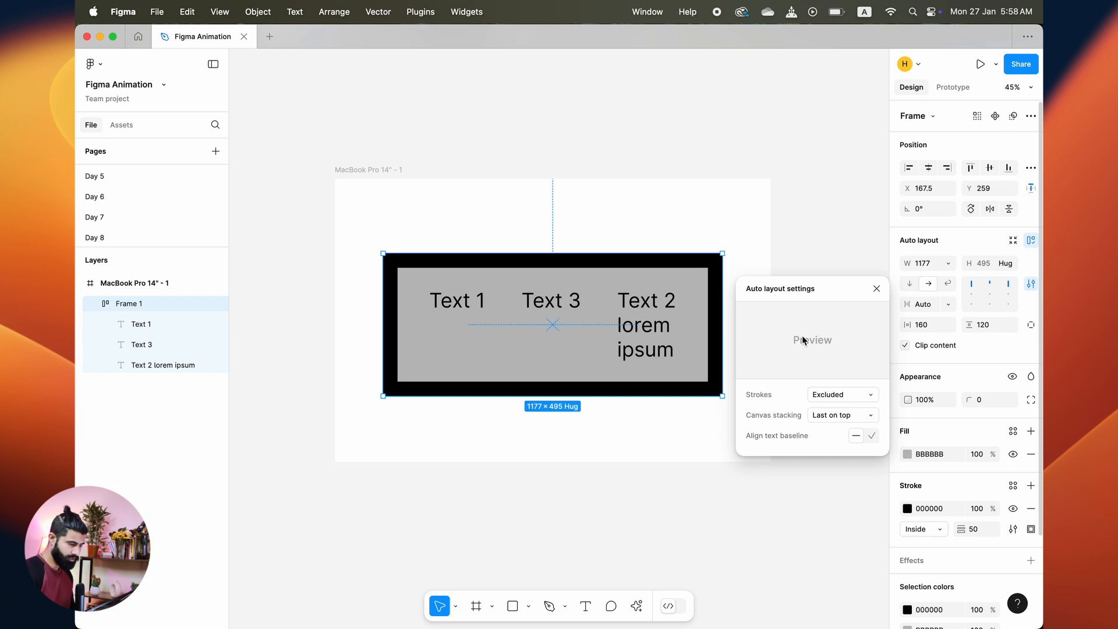
left_click(841, 394)
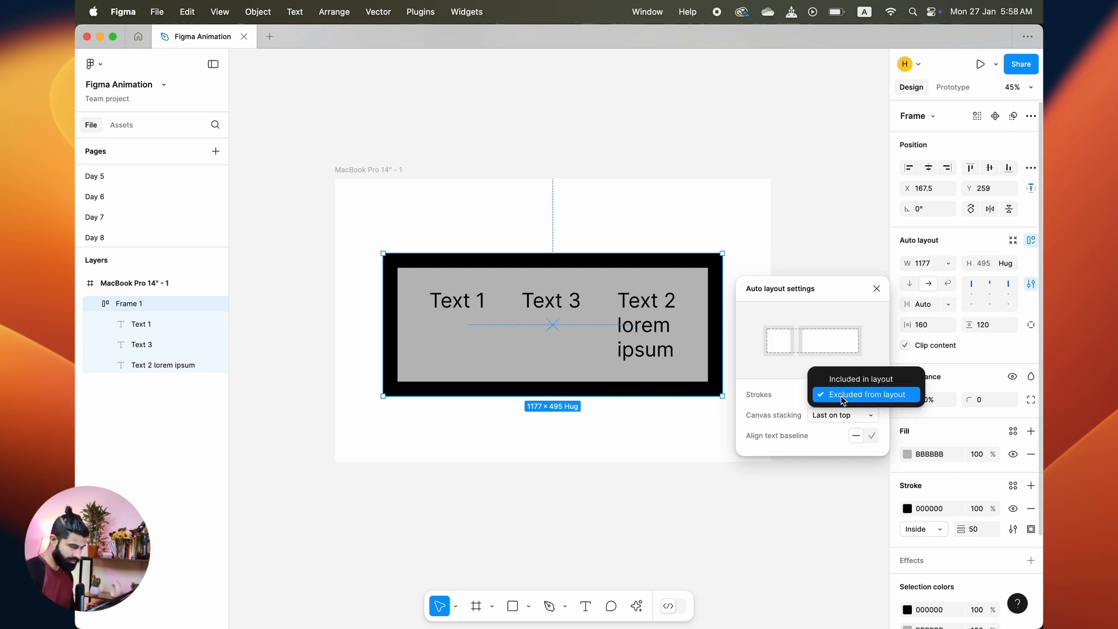
left_click(860, 379)
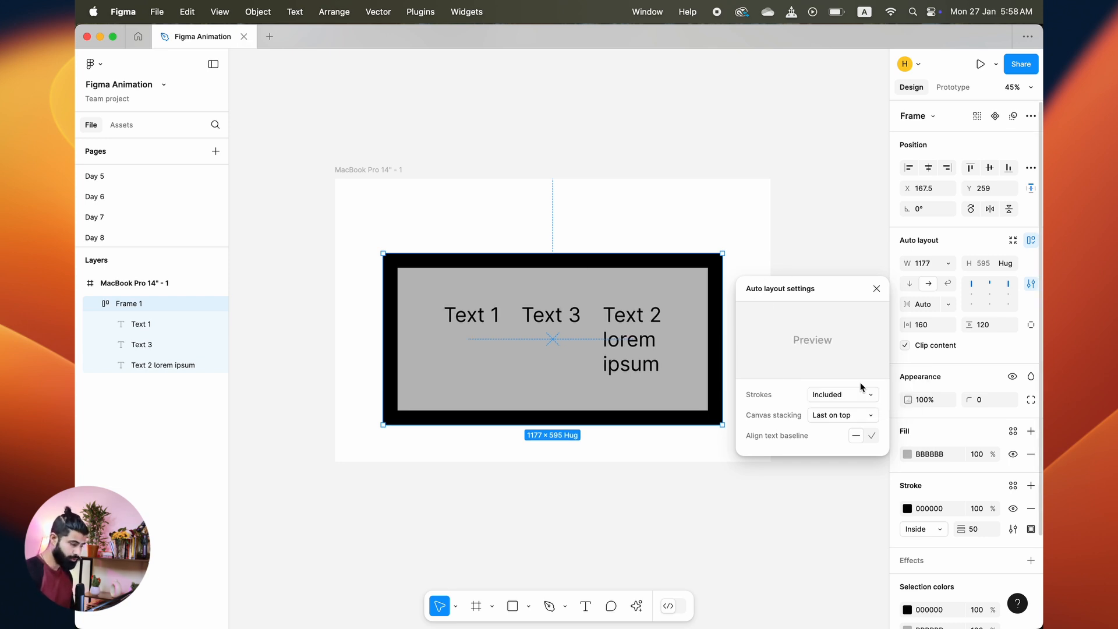
Step: Set the auto layout strokes option back to Excluded
left_click(739, 215)
left_click(620, 295)
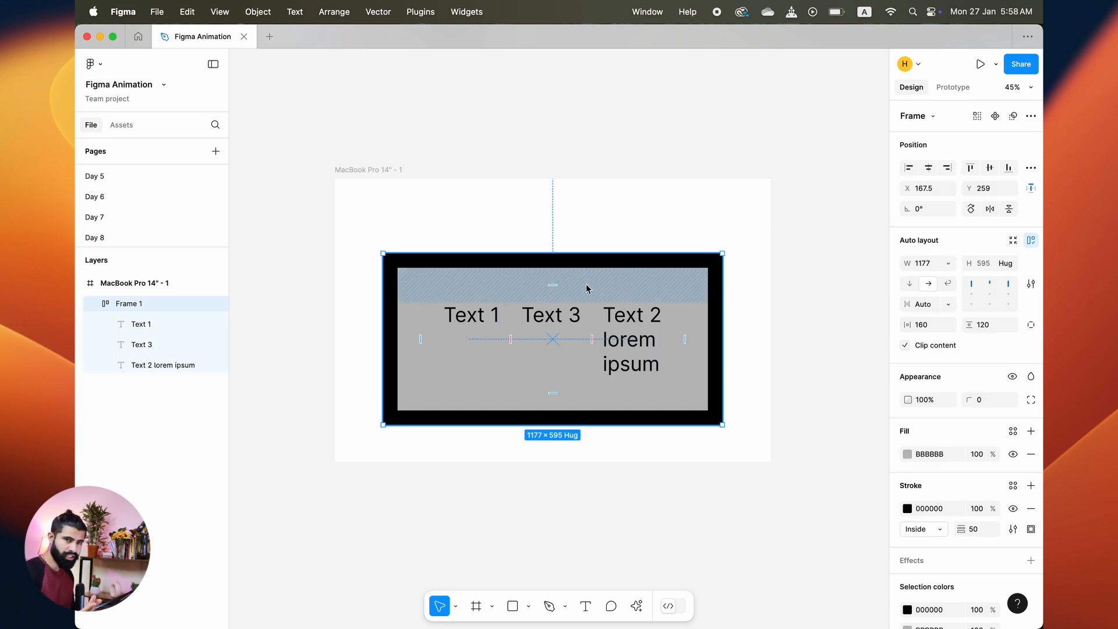
left_click(777, 238)
left_click(690, 298)
left_click(1029, 286)
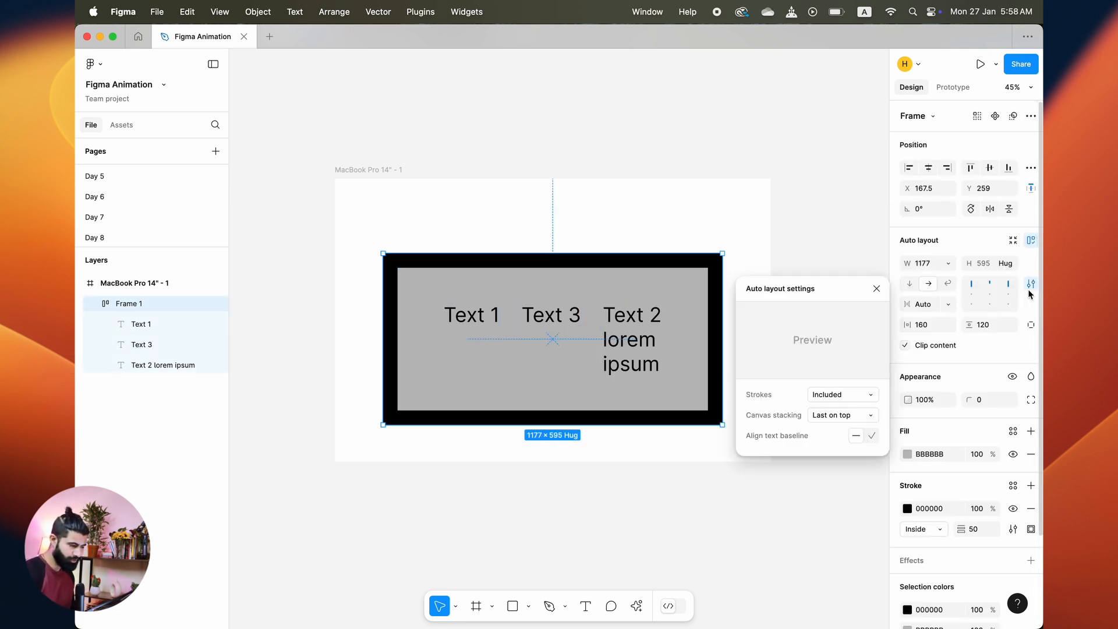
left_click(842, 394)
left_click(839, 408)
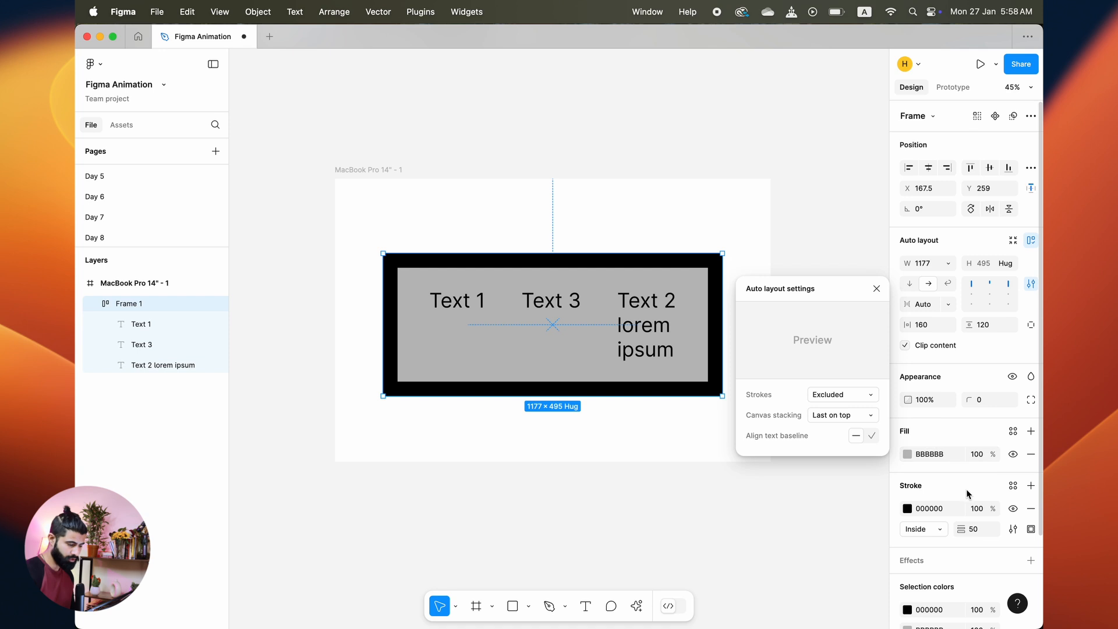
Step: Set the frame's stroke position to Outside
left_click(936, 530)
left_click(934, 544)
left_click(664, 454)
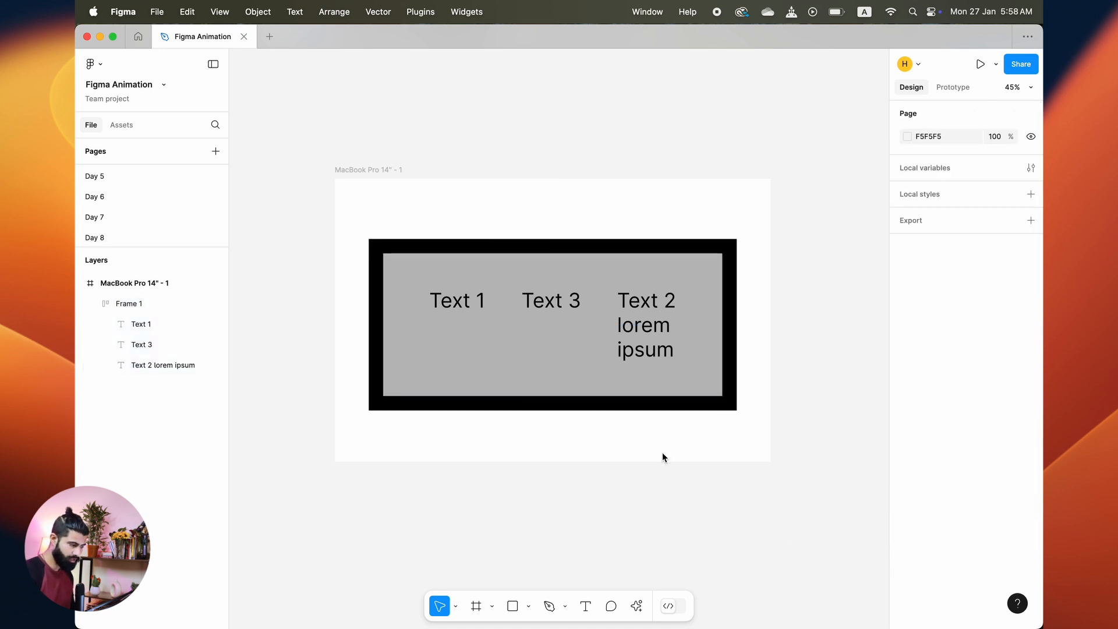
double_click(665, 324)
left_click(702, 218)
left_click(644, 305)
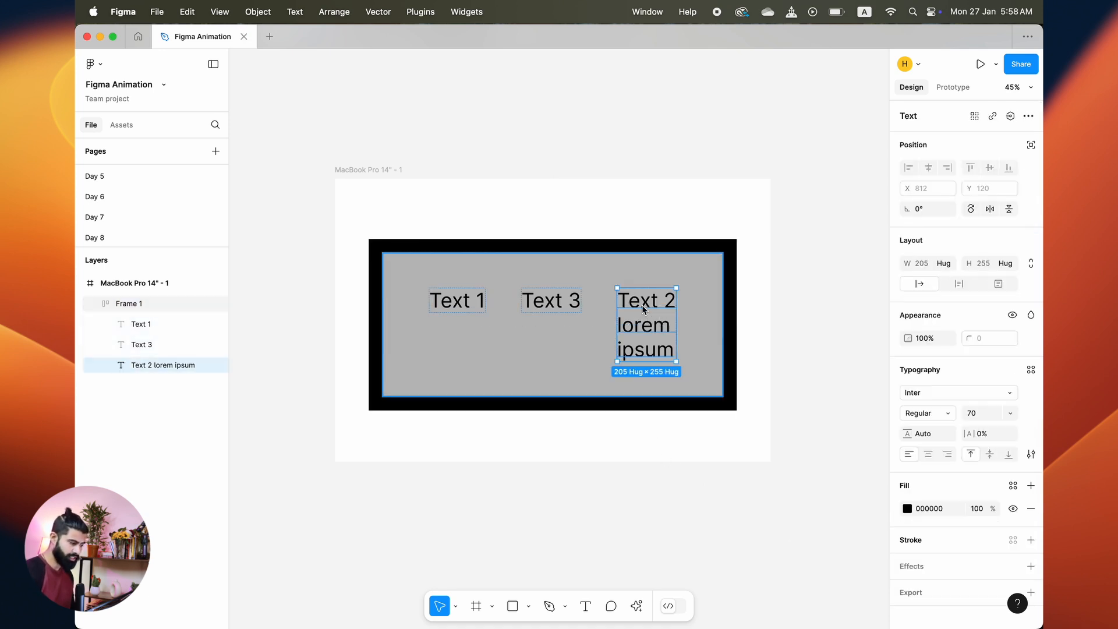
left_click(588, 273)
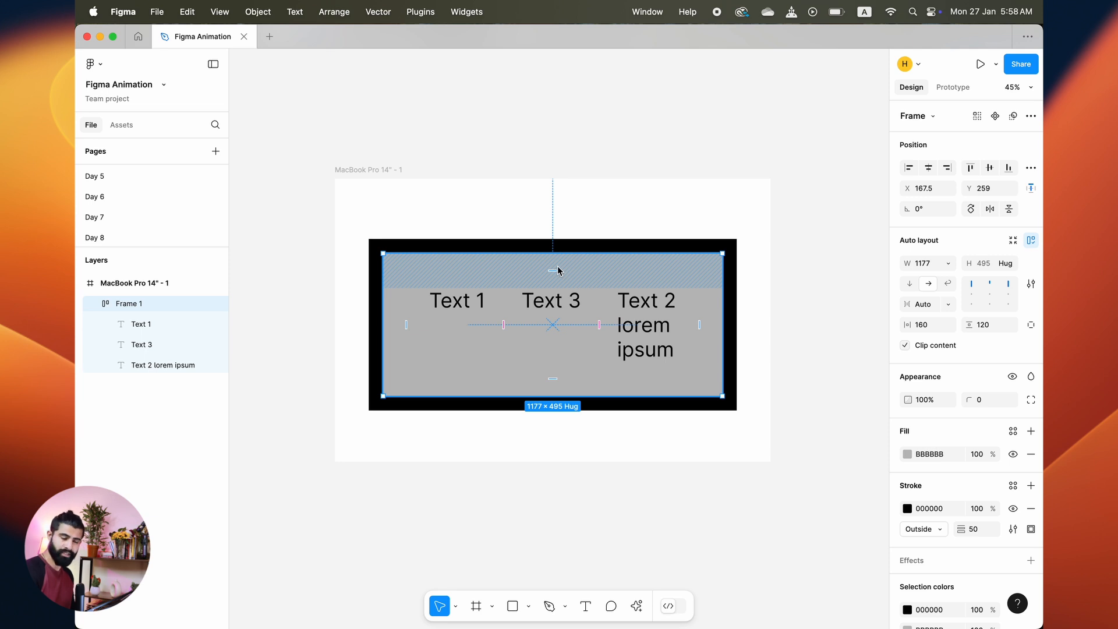
left_click(616, 218)
left_click(583, 276)
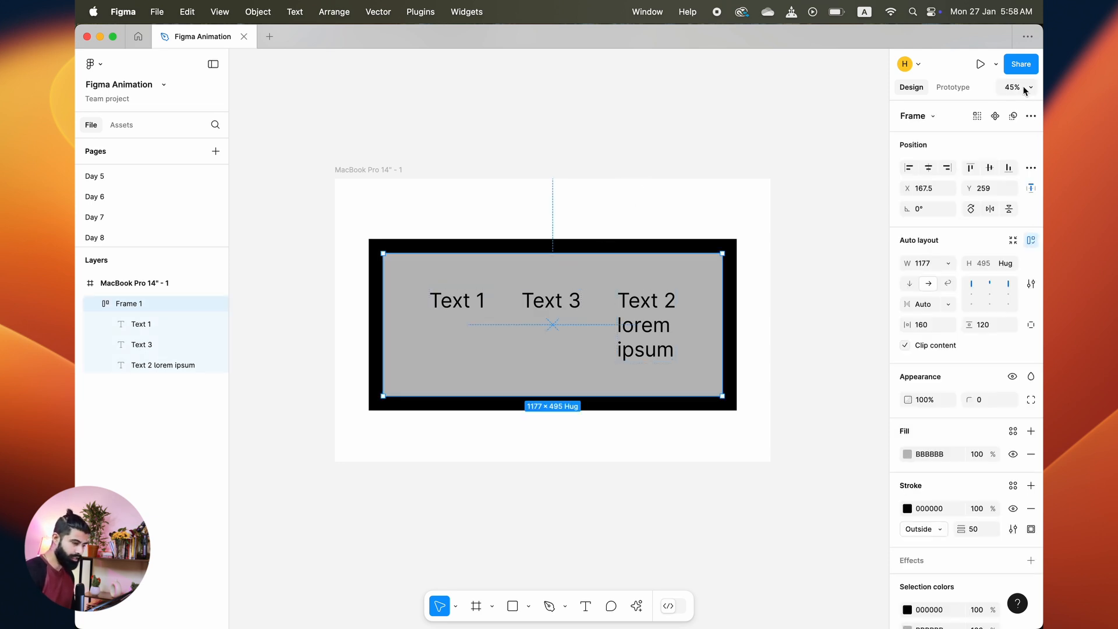
Step: Align the frame to the top-left of the MacBook frame and set its stroke position to Inside
left_click(908, 167)
left_click(970, 168)
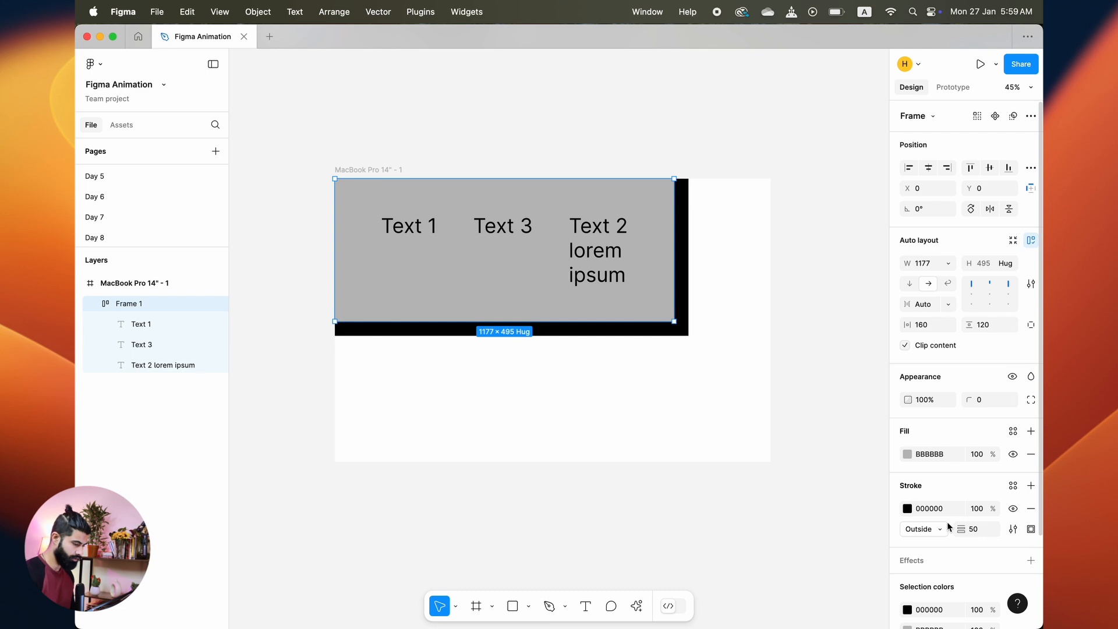
left_click(939, 541)
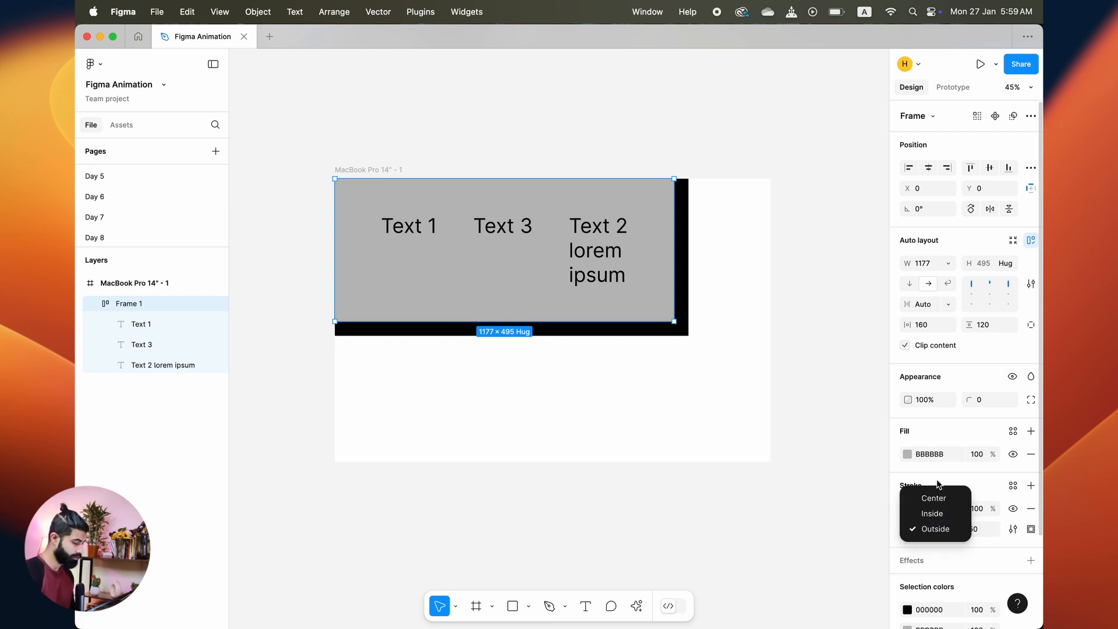
left_click(935, 511)
Step: Set the auto layout strokes option to Included
left_click(1031, 284)
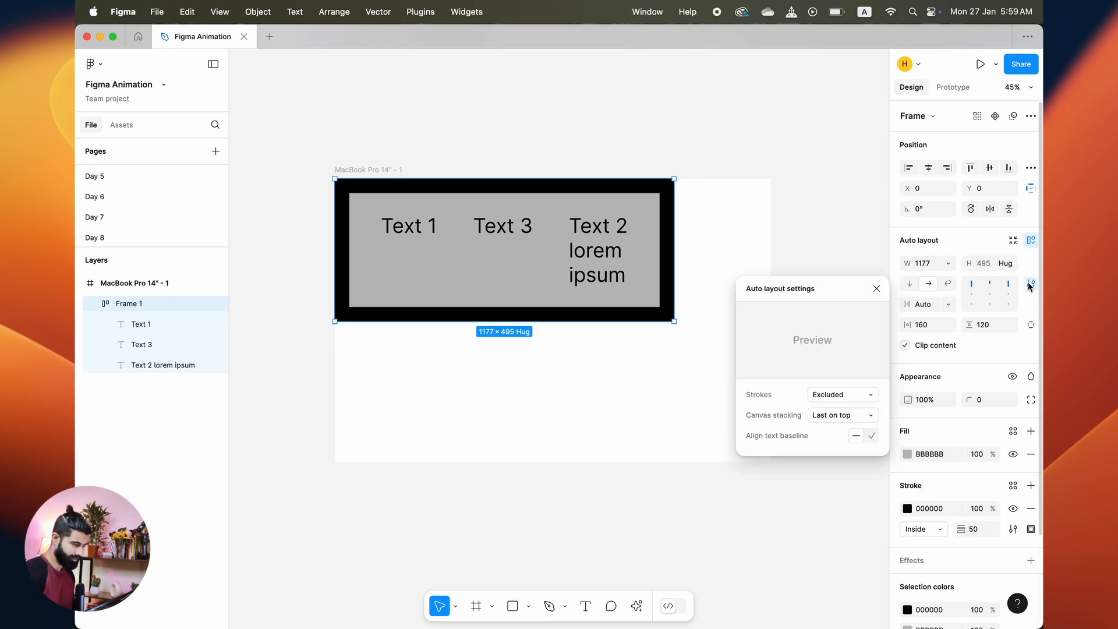
left_click(838, 394)
left_click(860, 379)
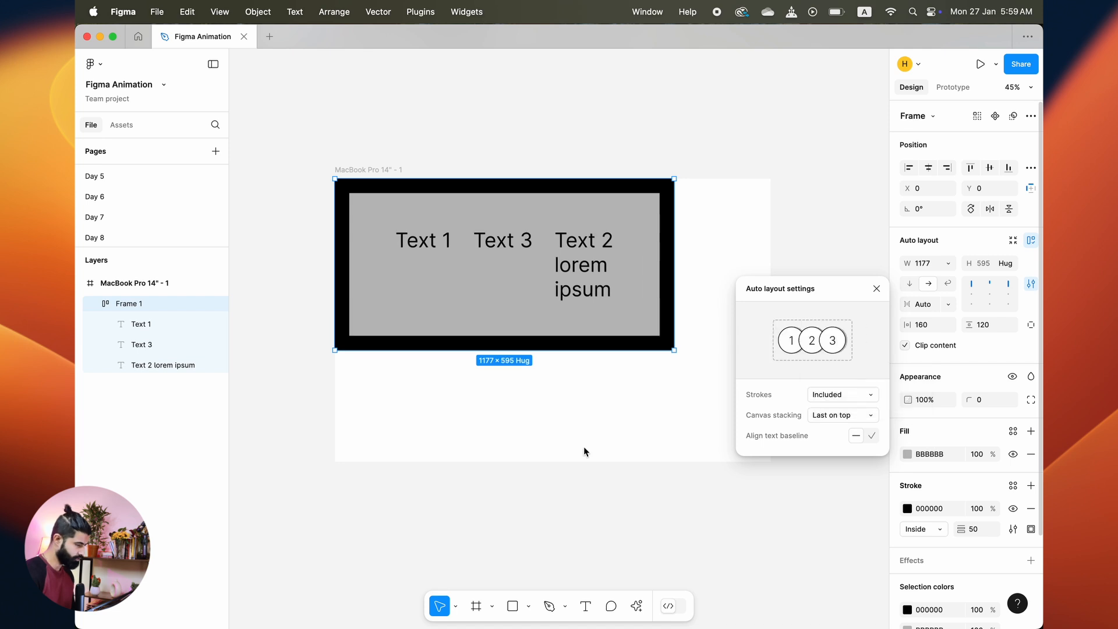
left_click(583, 446)
Step: Try the frame's alignment options within the MacBook frame, ending aligned left
left_click(618, 316)
left_click(988, 169)
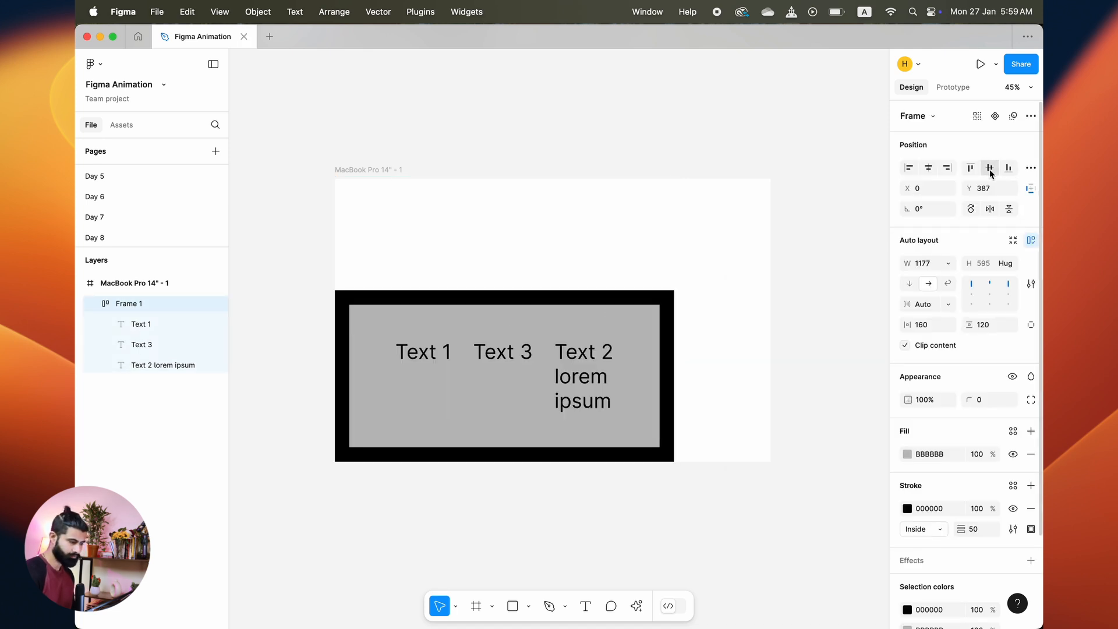
left_click(971, 169)
left_click(946, 168)
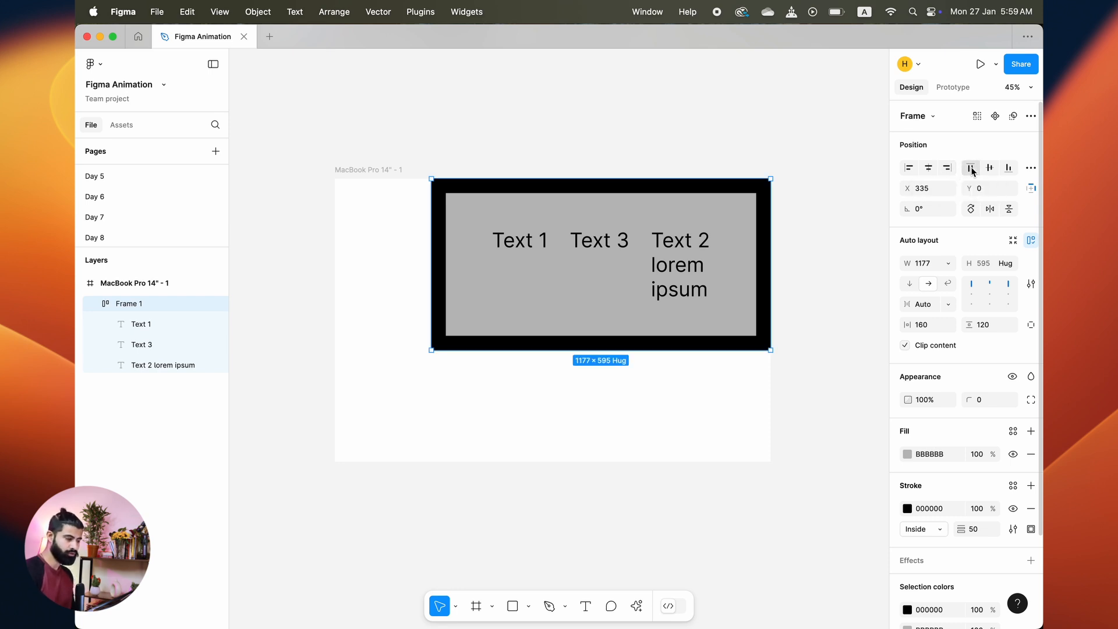
left_click(908, 168)
Step: Move the frame to about the middle of the MacBook frame
left_click(474, 239)
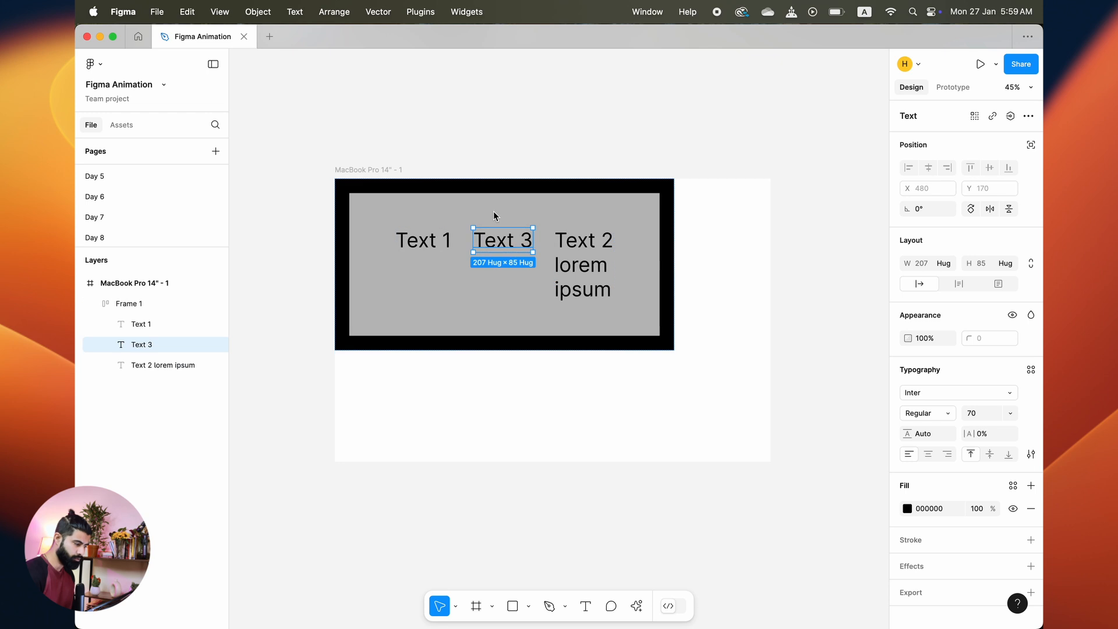
left_click(544, 182)
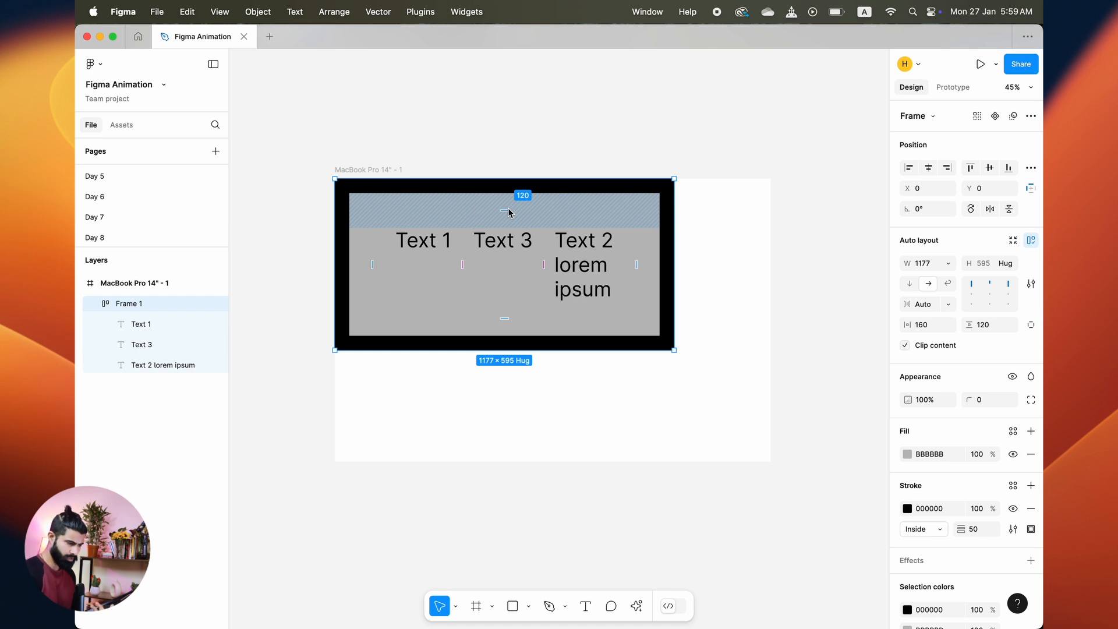
left_click(726, 276)
left_click(623, 286)
left_click_drag(559, 267, 635, 321)
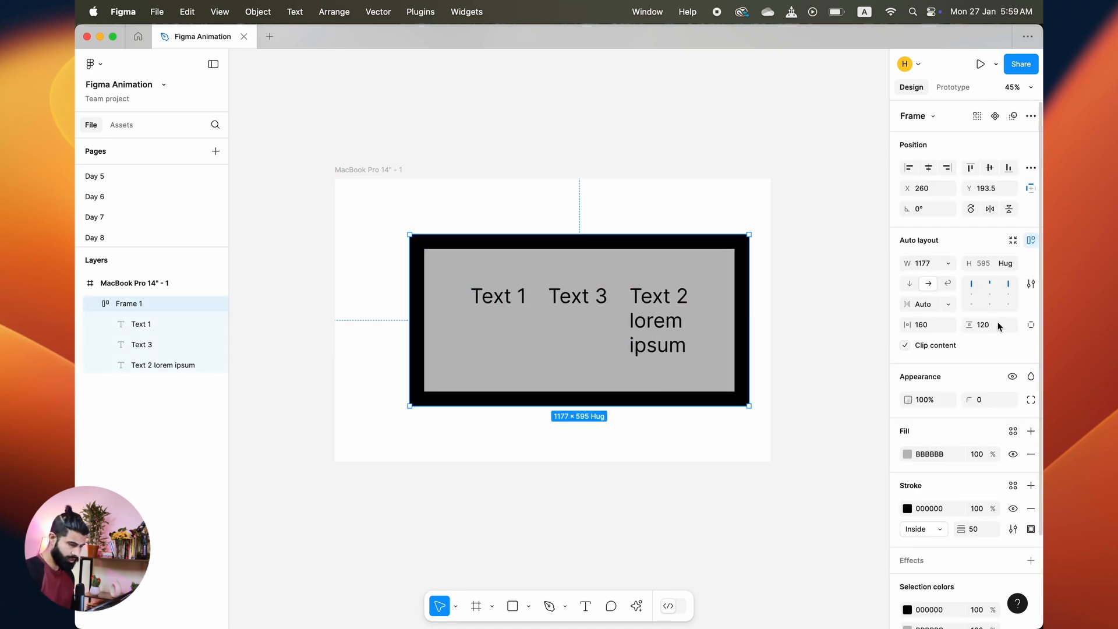
Step: Switch to individual padding and set the frame's right padding to 10
left_click(1030, 325)
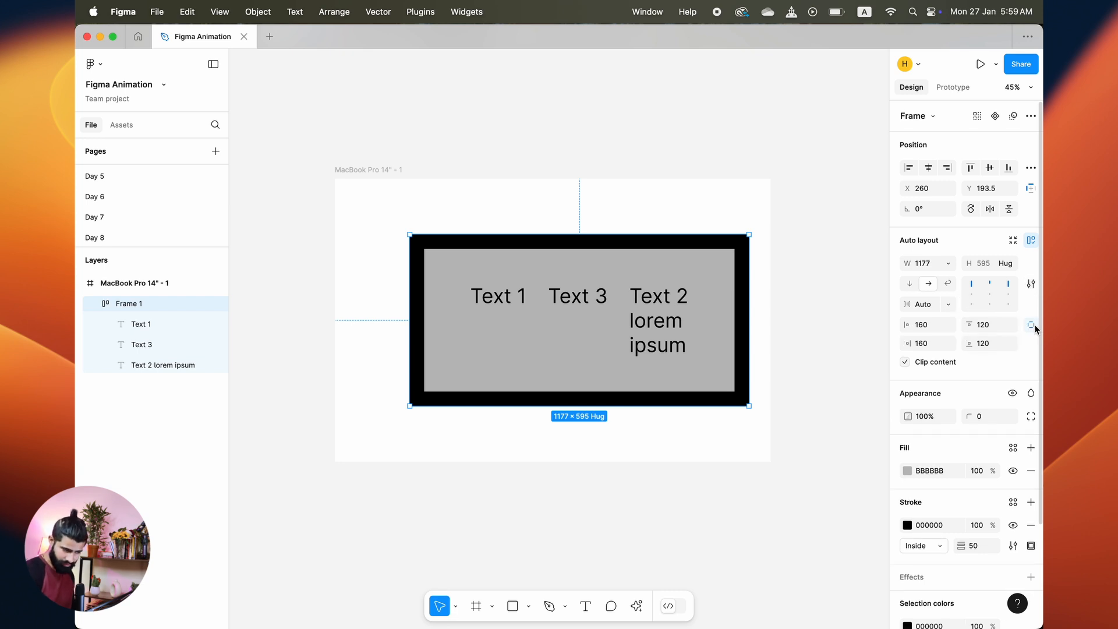
type("10")
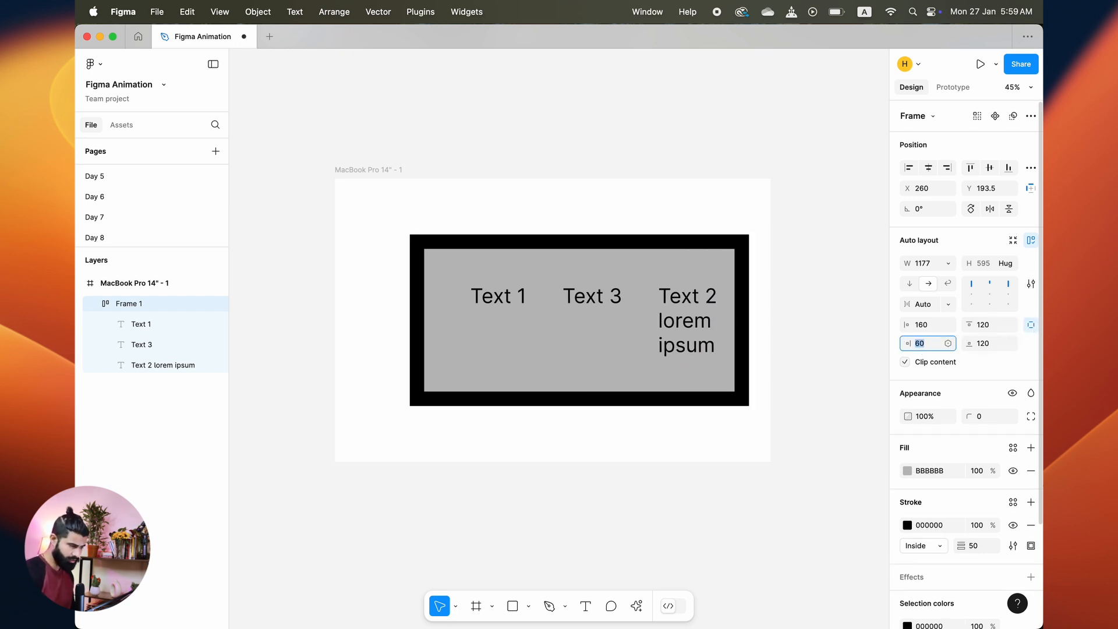
key("Return")
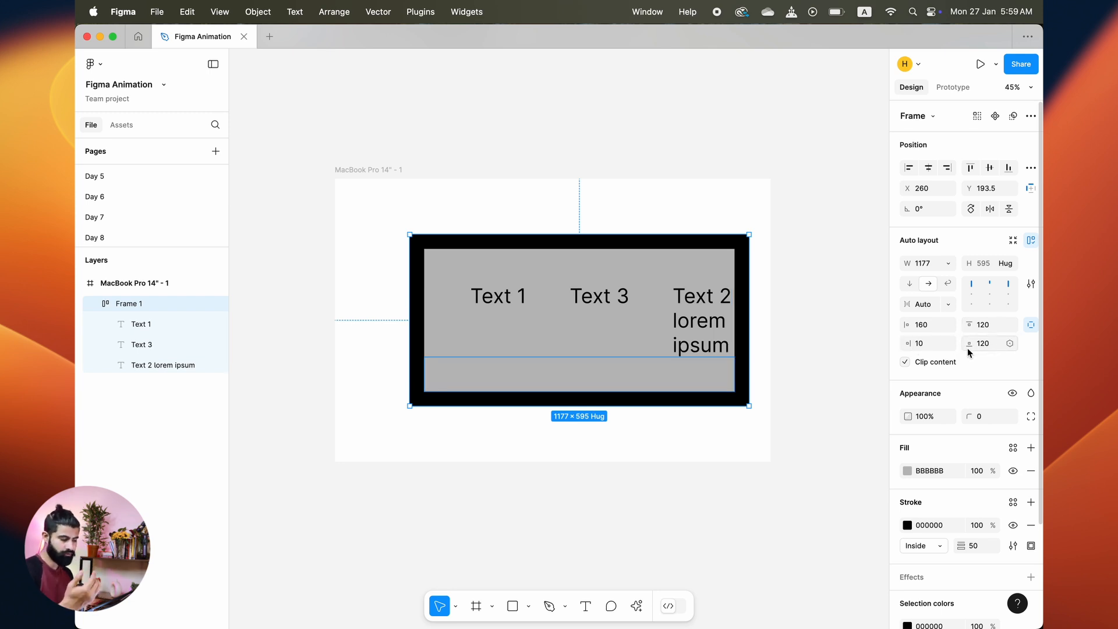
Step: Set the auto layout canvas stacking to First on top
left_click(1031, 281)
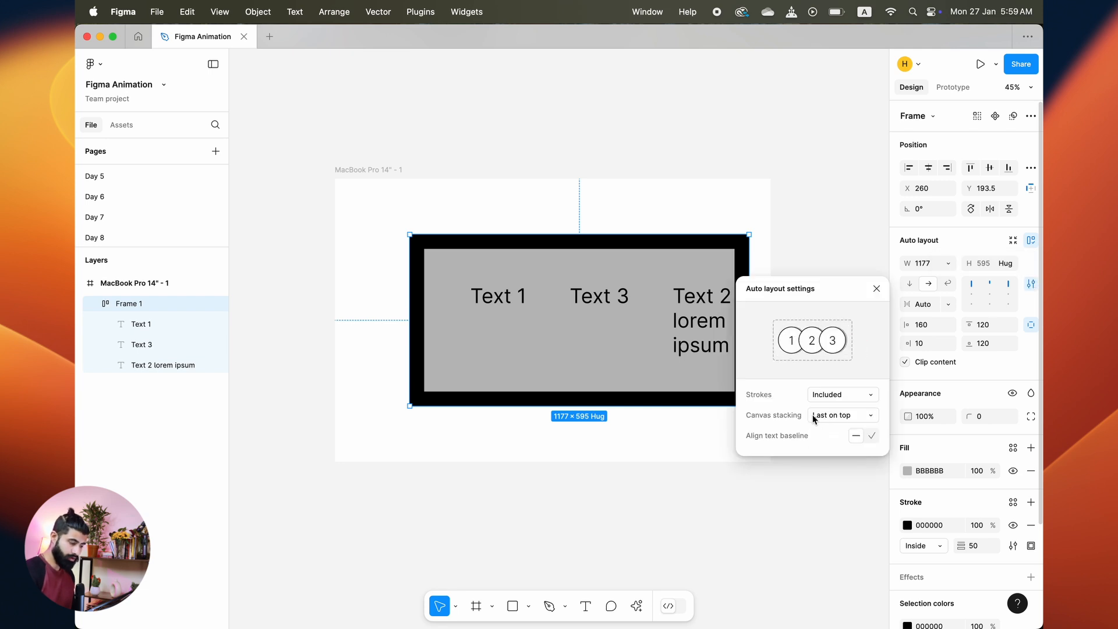
left_click(828, 415)
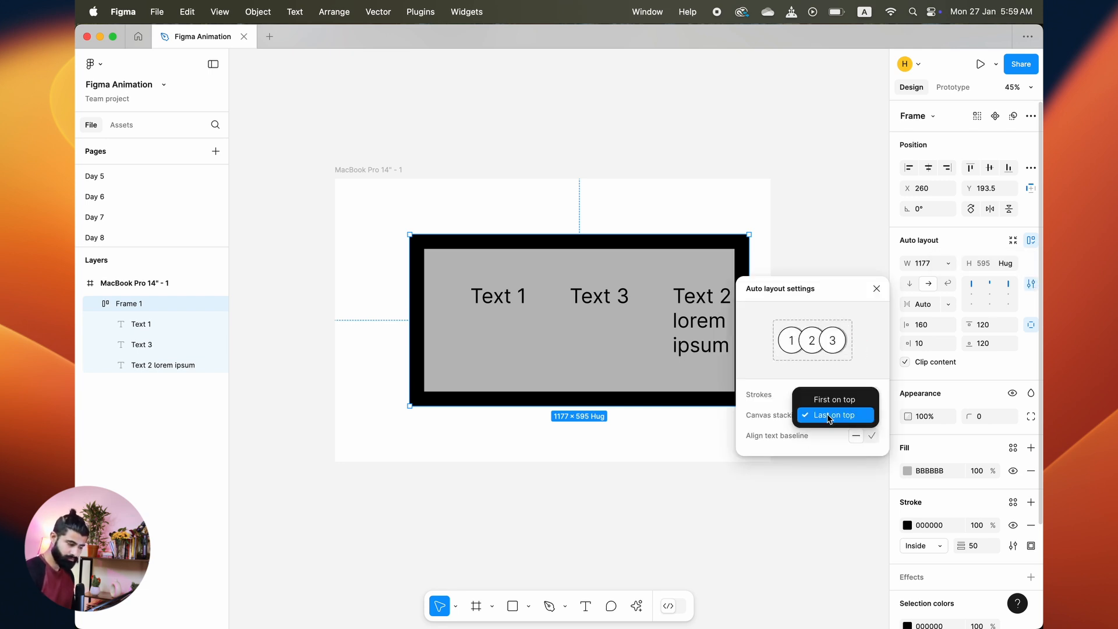
left_click(828, 399)
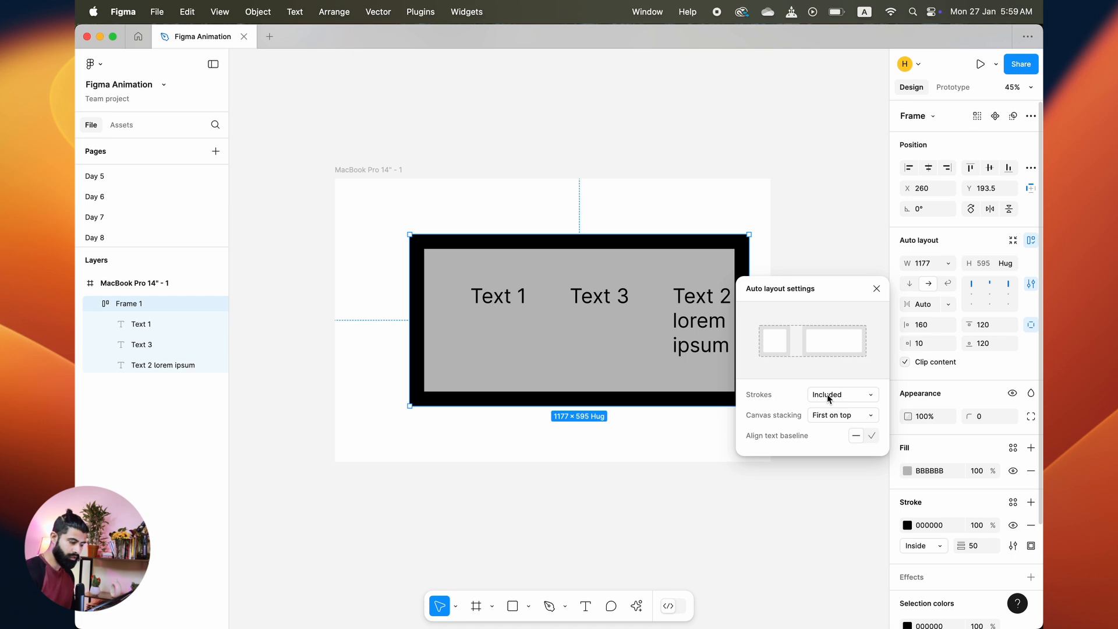
left_click(516, 474)
Step: Move Frame 1 out of the MacBook frame to below it
left_click(702, 324)
left_click(702, 324)
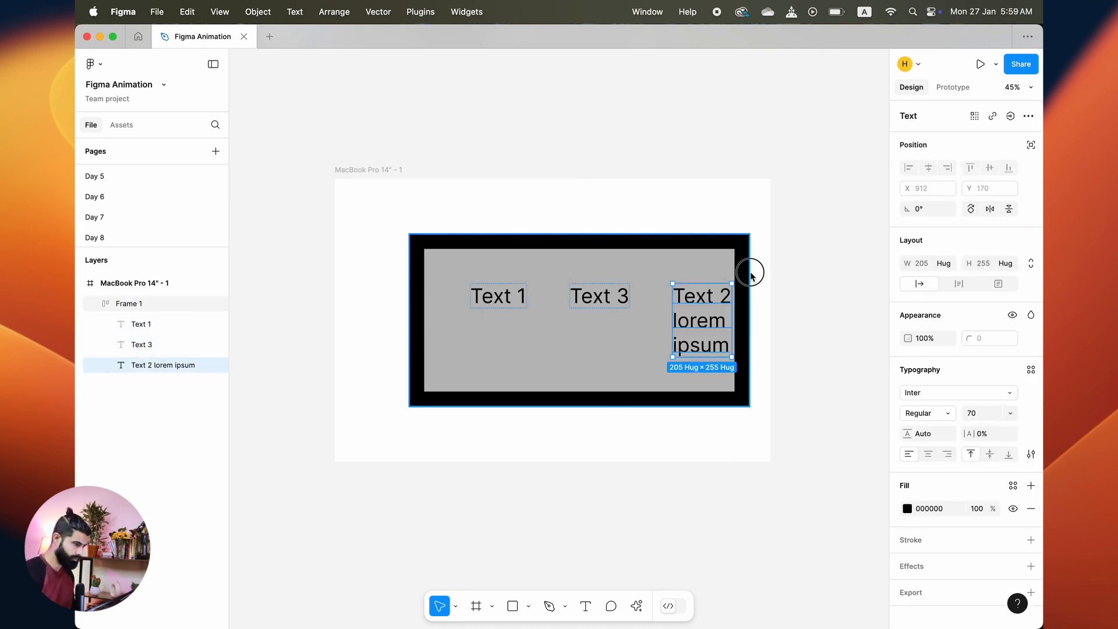
left_click(656, 297)
left_click_drag(650, 327, 444, 628)
left_click(530, 468)
left_click(603, 346)
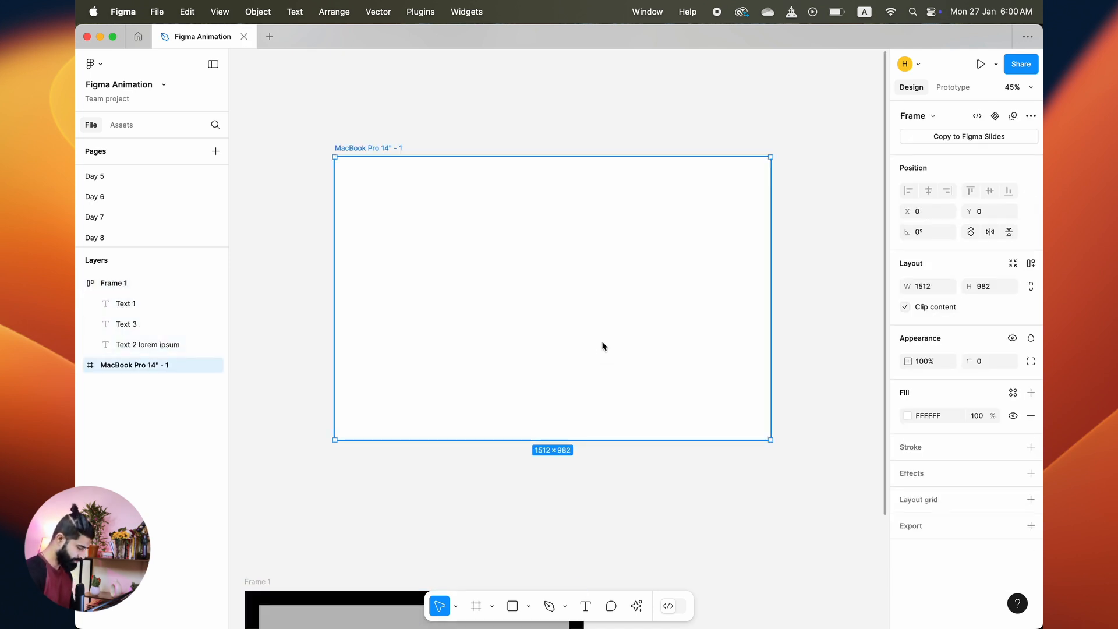
Step: Draw a circle about 243 px wide, duplicate it into three, and add auto layout to them
key("o")
left_click_drag(348, 224, 418, 293)
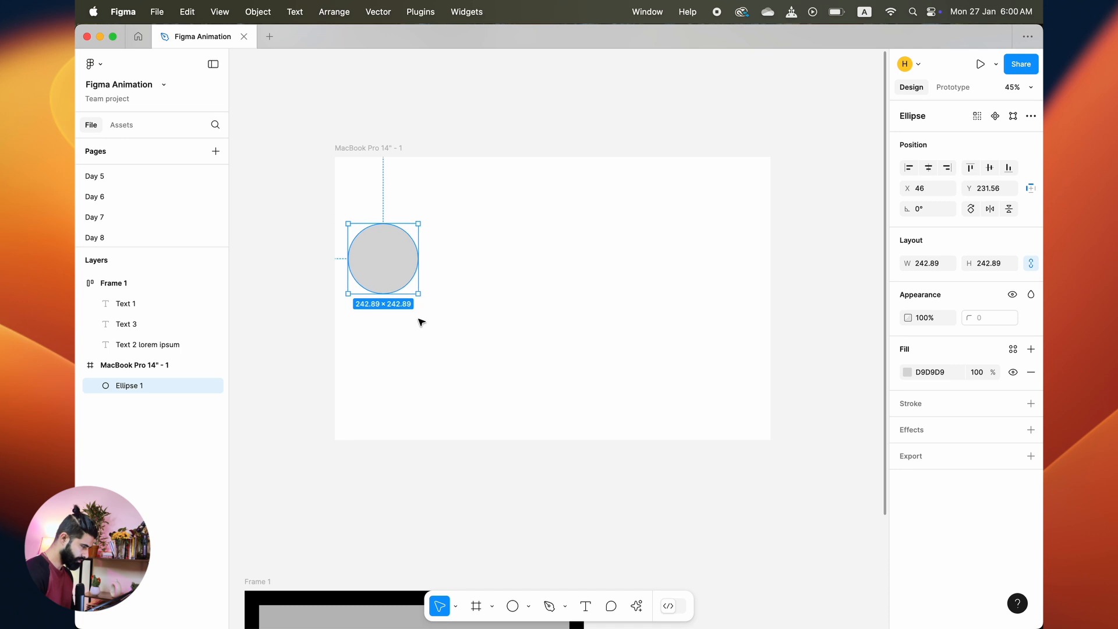
left_click_drag(409, 249, 576, 258)
left_click_drag(704, 302, 338, 221)
left_click(1030, 239)
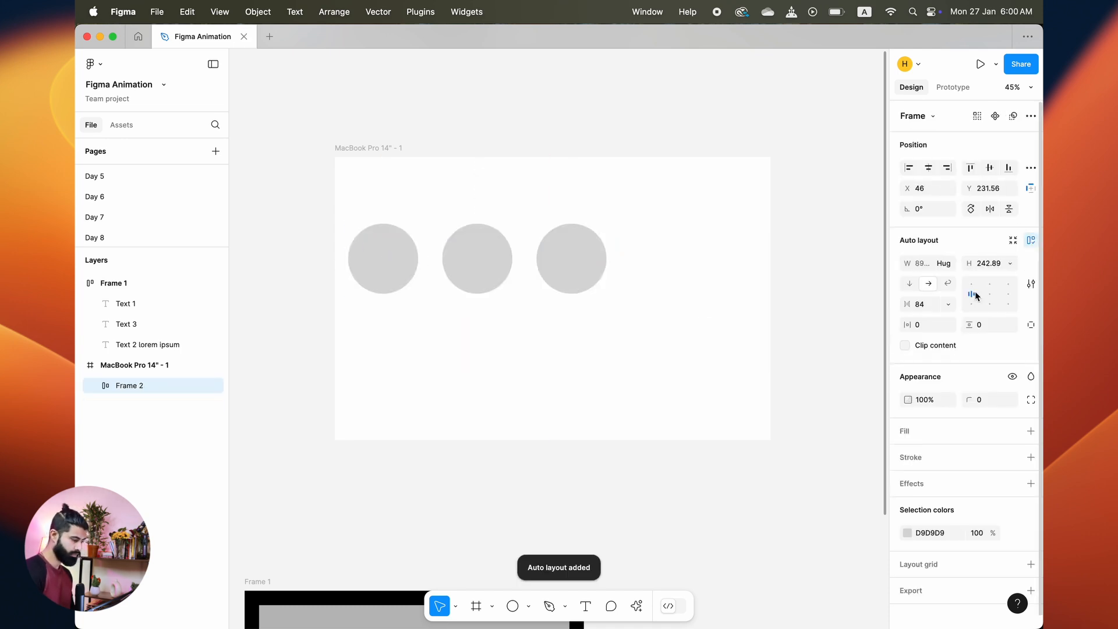
Step: Duplicate one circle three more times inside the auto layout frame
left_click(574, 256)
key("super+d")
key("super+d")
key("super+d")
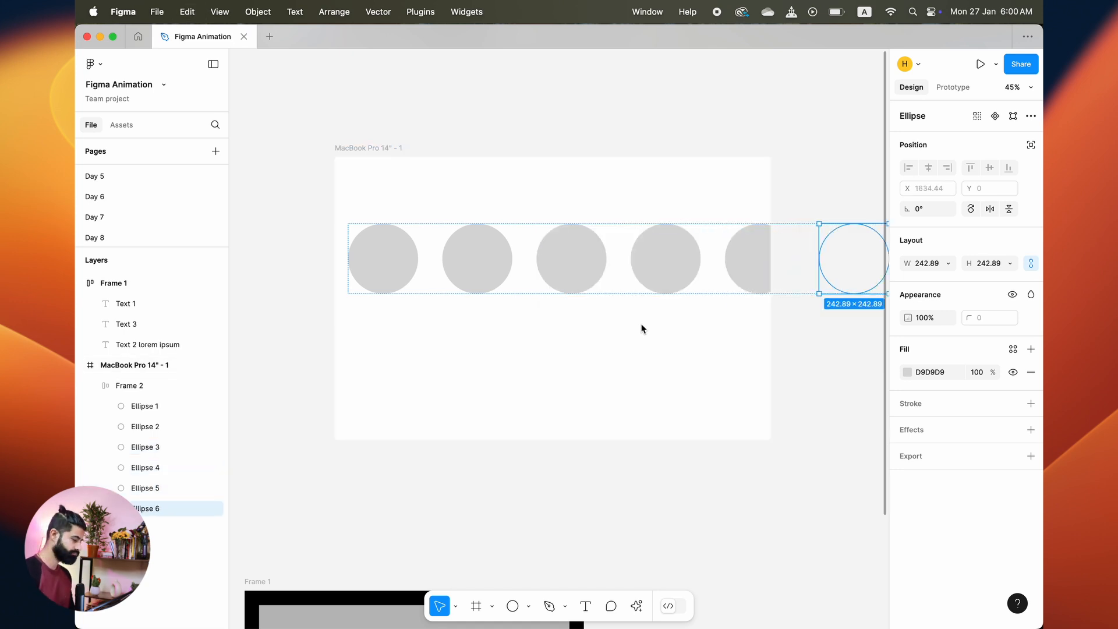
left_click(643, 329)
left_click(593, 259)
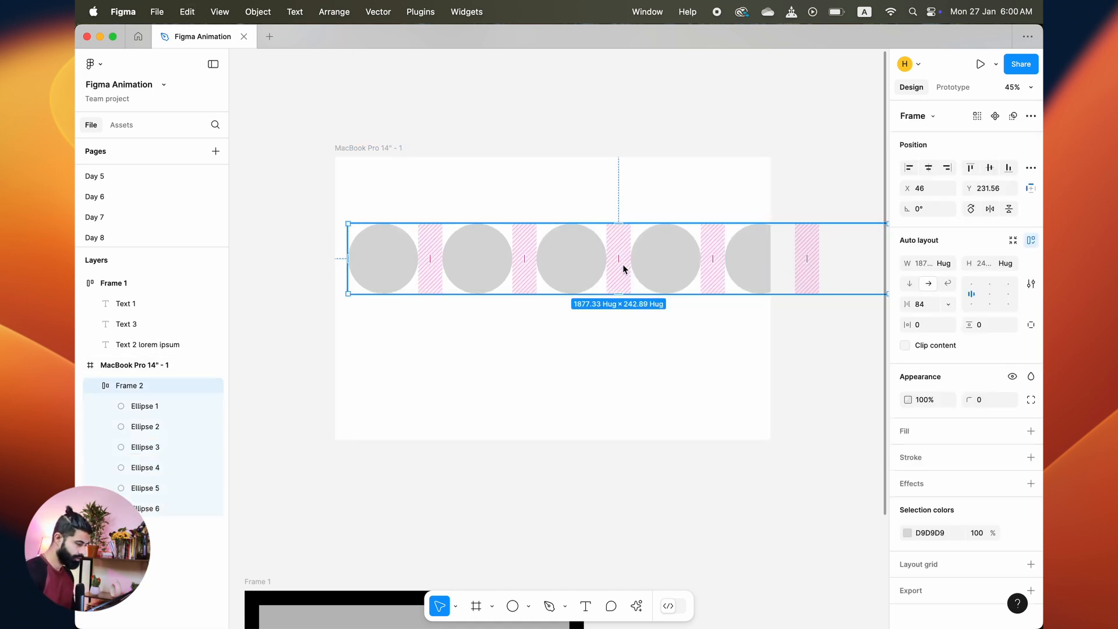
left_click_drag(623, 264, 520, 256)
key("super+z")
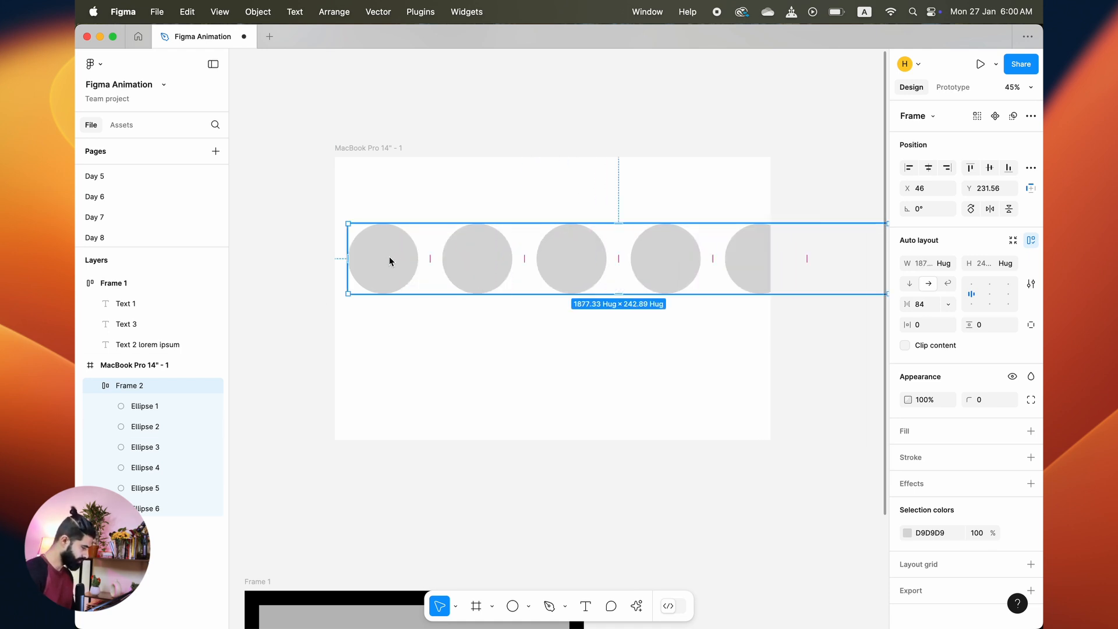
Step: Add a white stroke to all six circles and increase its weight
left_click(153, 405)
left_click(159, 511, "shift")
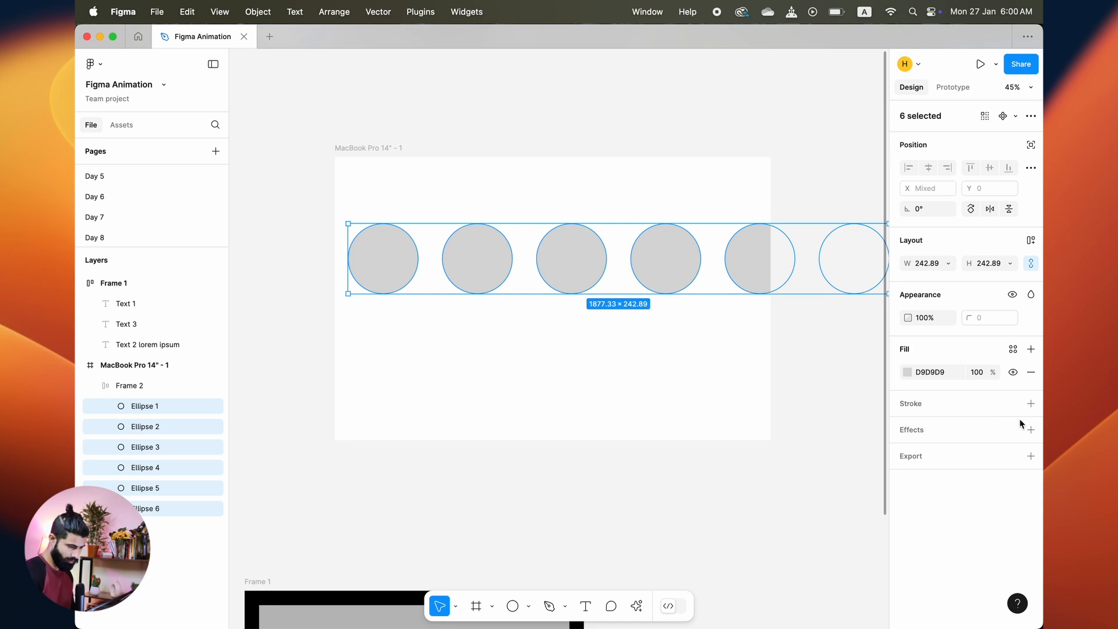
left_click(1030, 403)
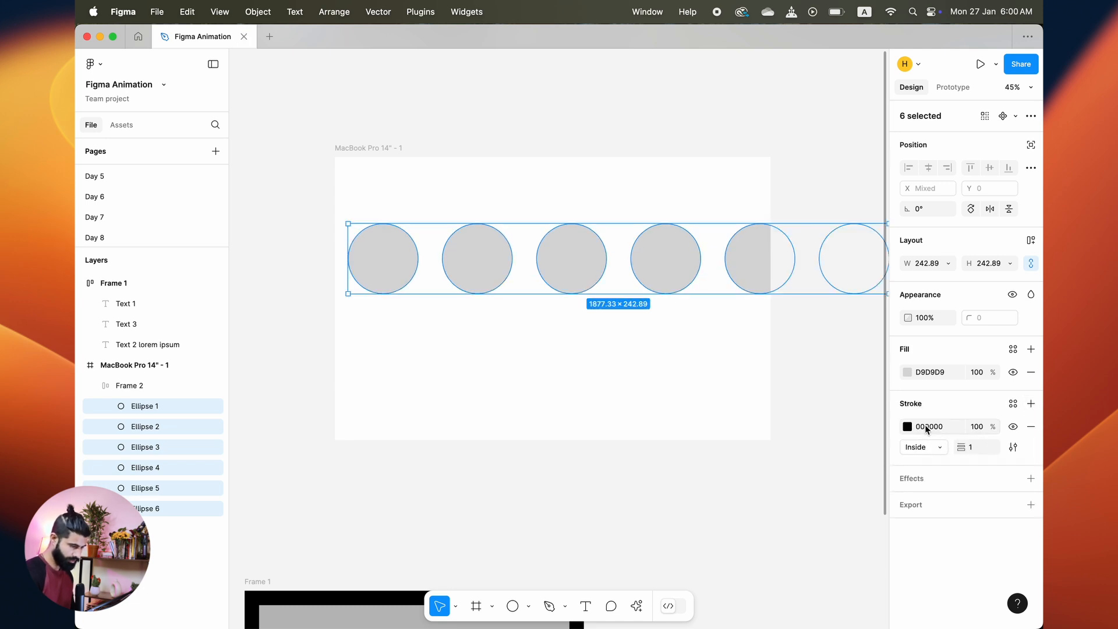
left_click(906, 426)
left_click_drag(823, 337, 719, 243)
left_click(979, 453)
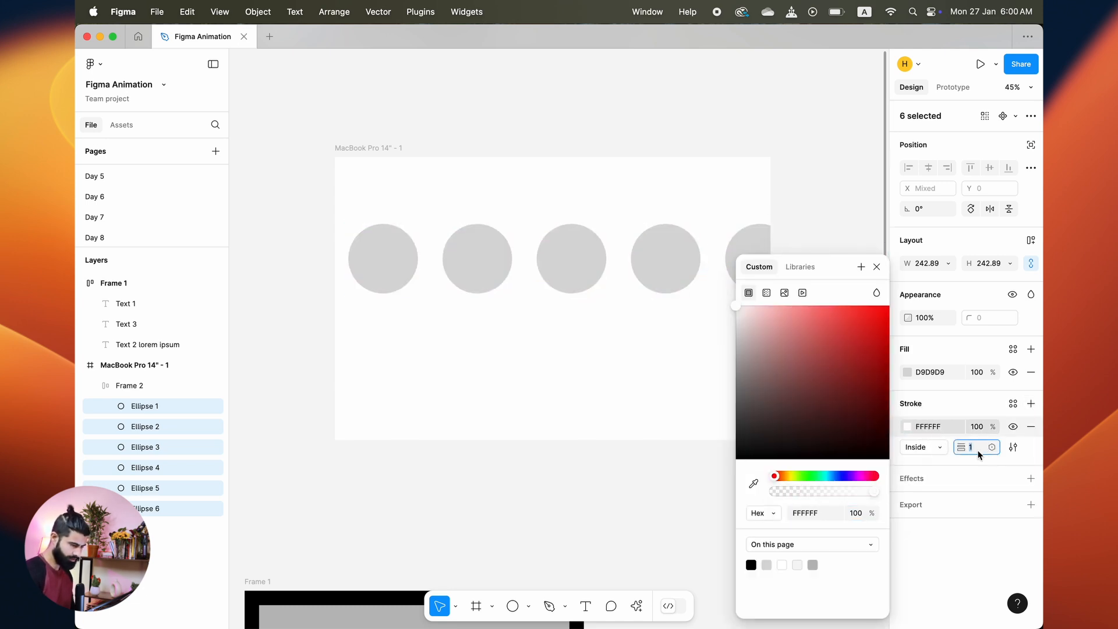
key("shift+Up")
key("Return")
left_click(402, 414)
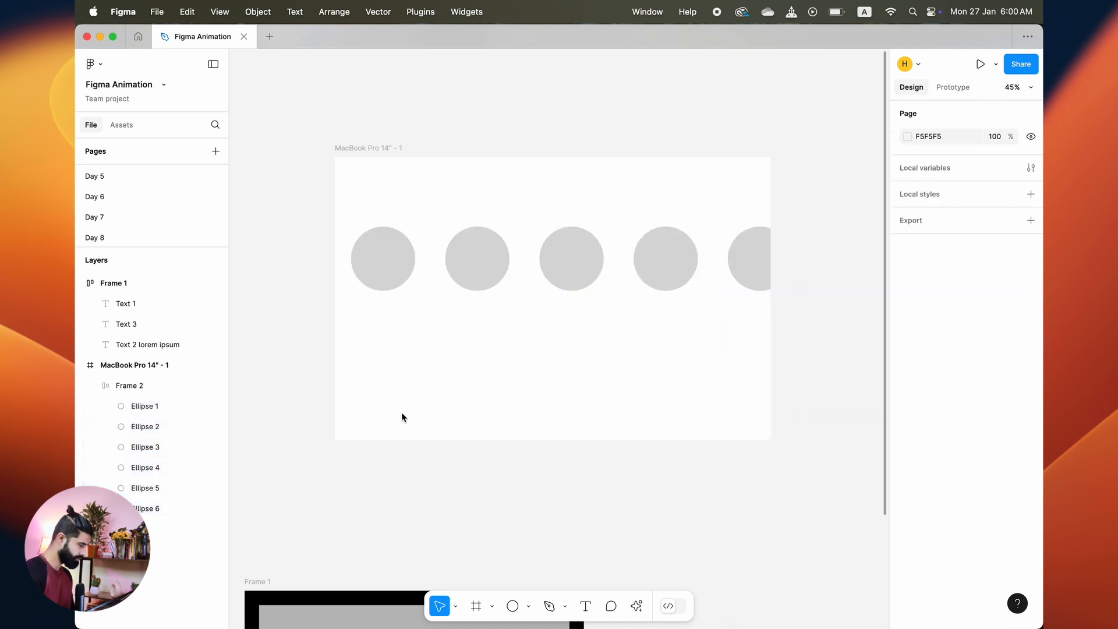
Step: Set the circle frame's gap to -124 so the circles overlap
left_click(156, 382)
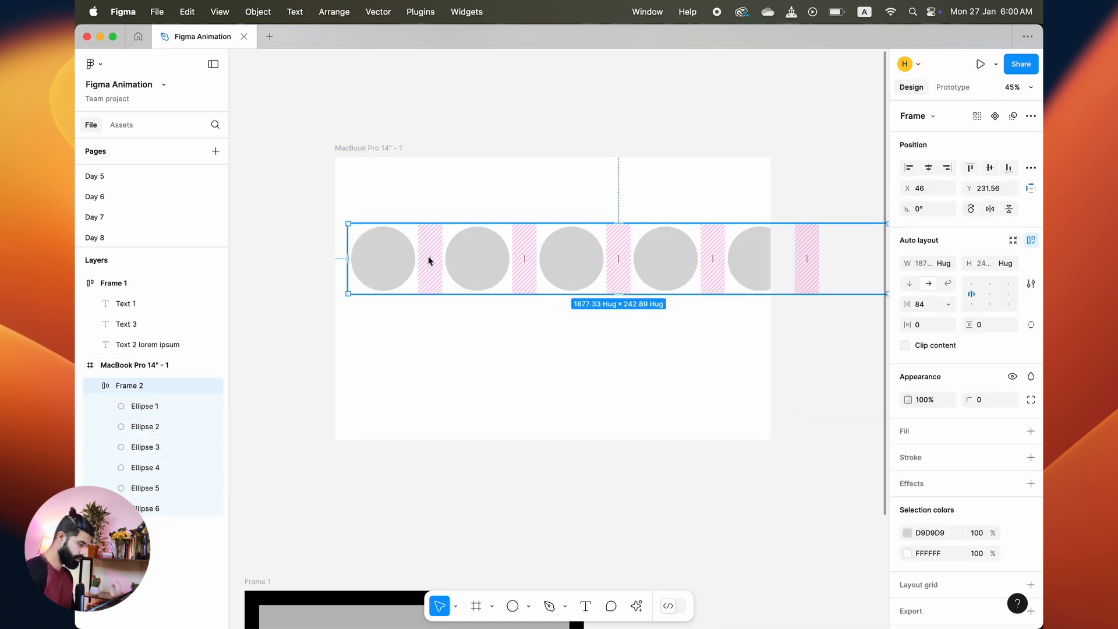
left_click_drag(428, 256, 399, 263)
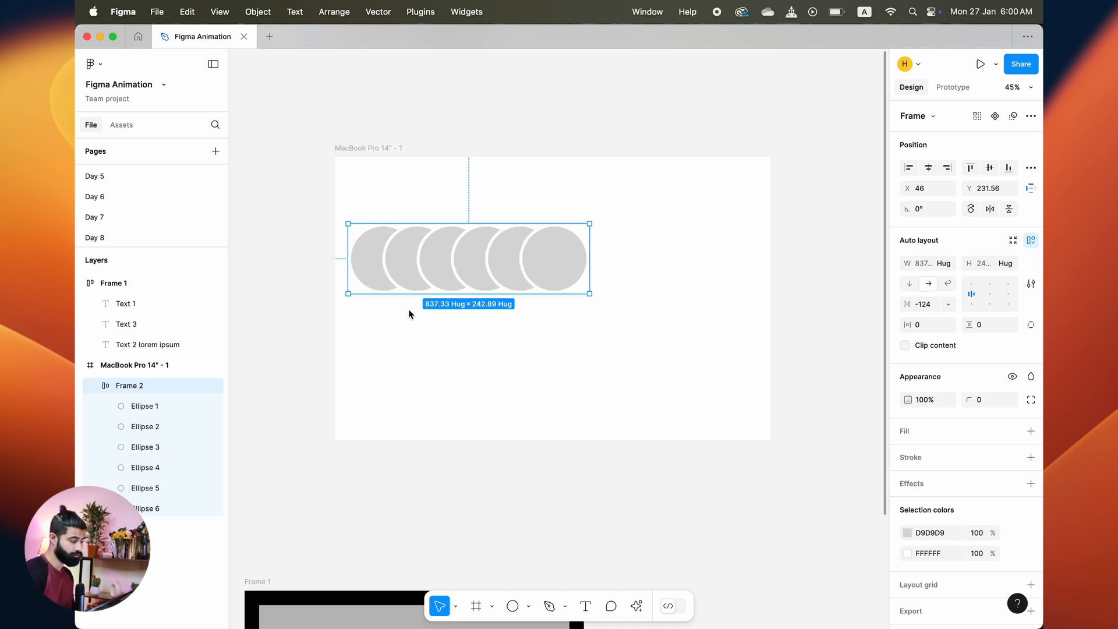
left_click(534, 394)
Step: Center the circle frame horizontally and vertically in the MacBook frame
left_click(515, 289)
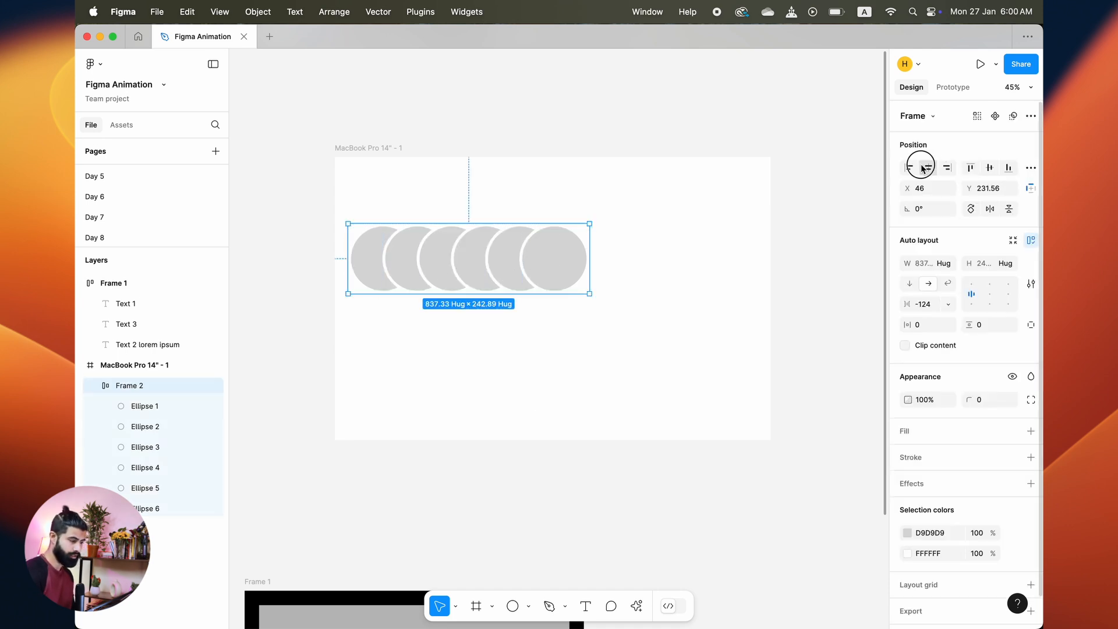
left_click(928, 168)
left_click(989, 168)
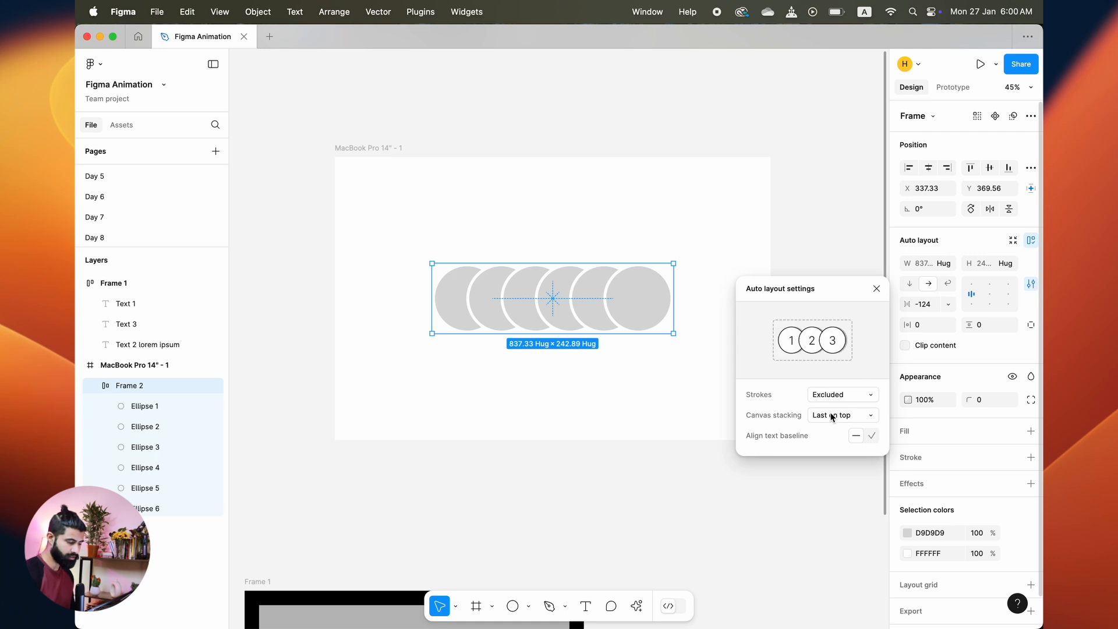
Step: Set the circle frame's canvas stacking to First on top
left_click(832, 418)
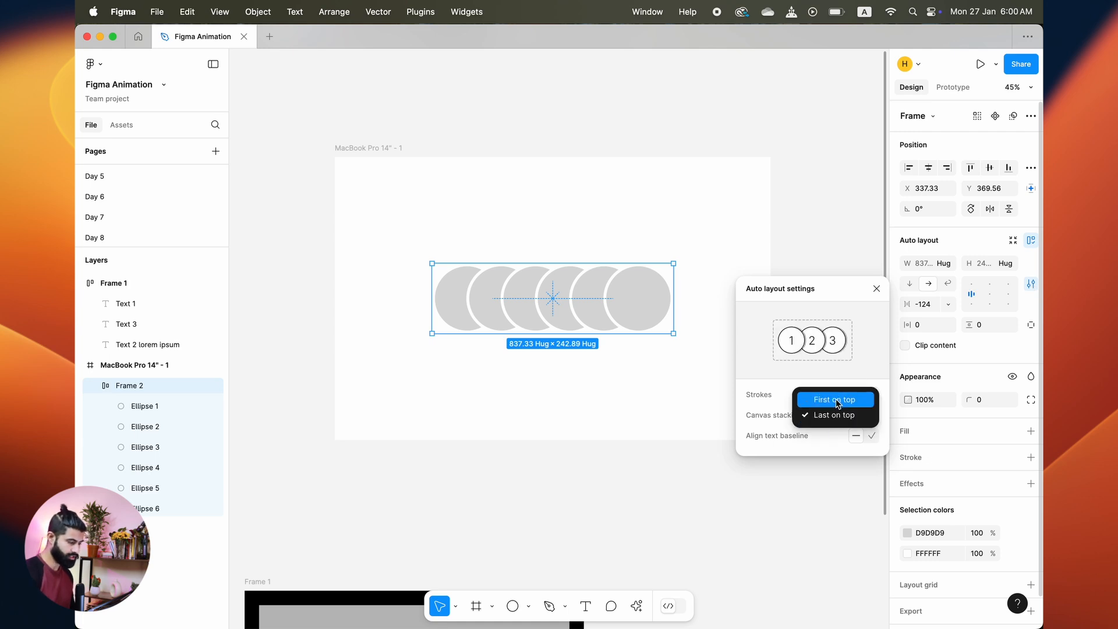
left_click(836, 399)
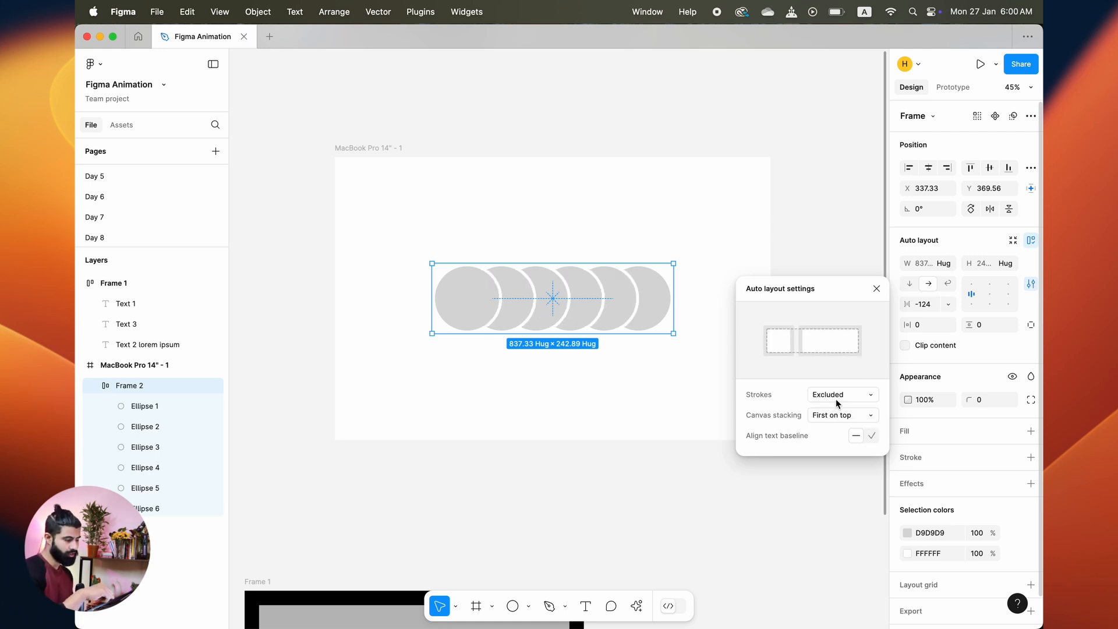
Step: Set the canvas stacking back to Last on top
left_click(832, 415)
left_click(834, 431)
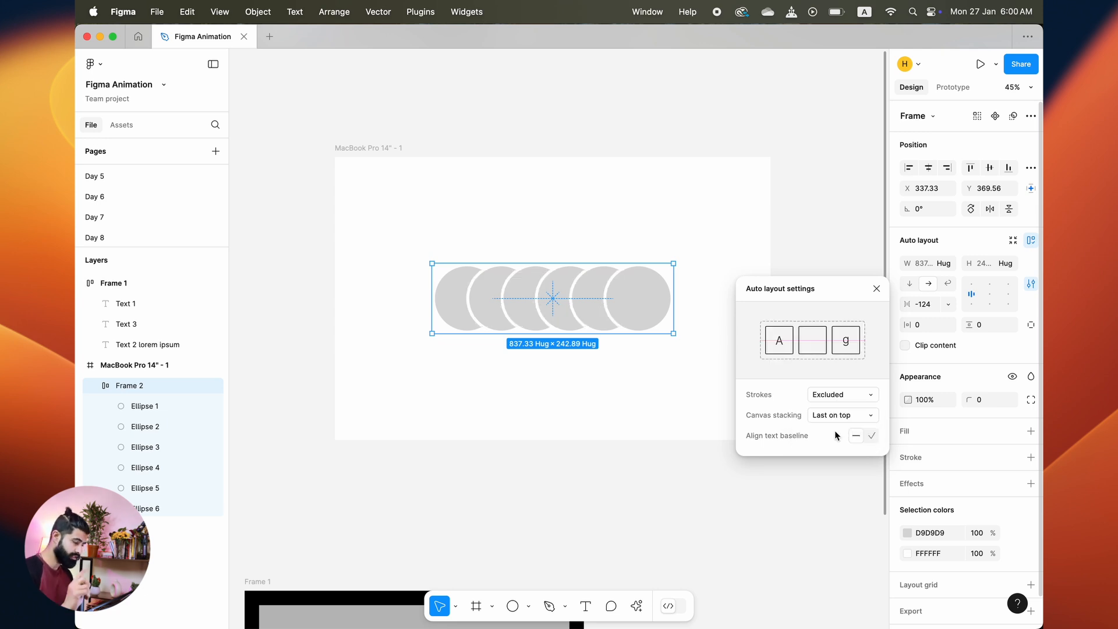